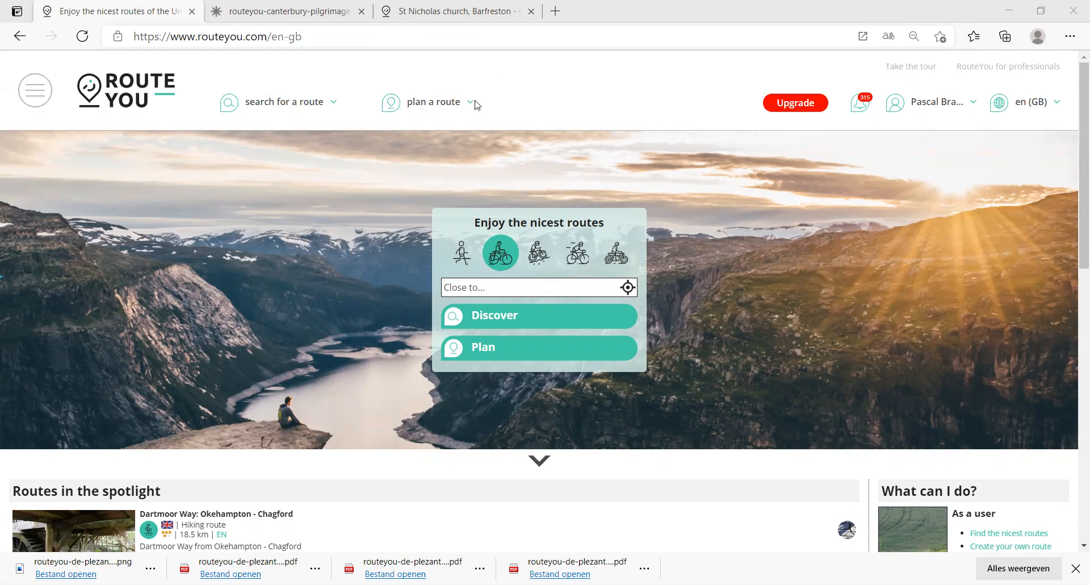
# - Open the outdoor route planner to create a new route
pyautogui.click(431, 105)
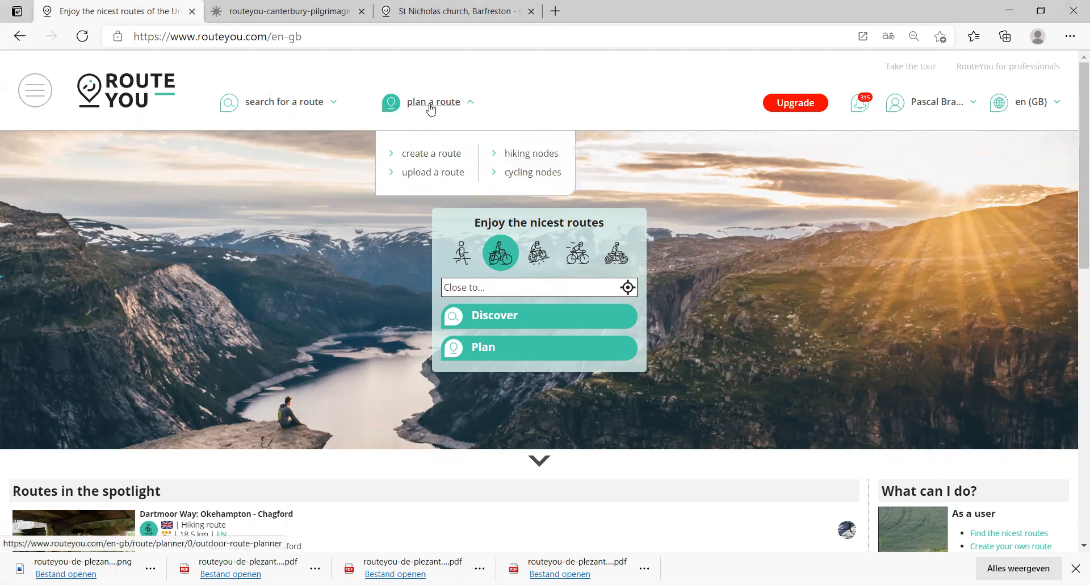
pyautogui.click(437, 154)
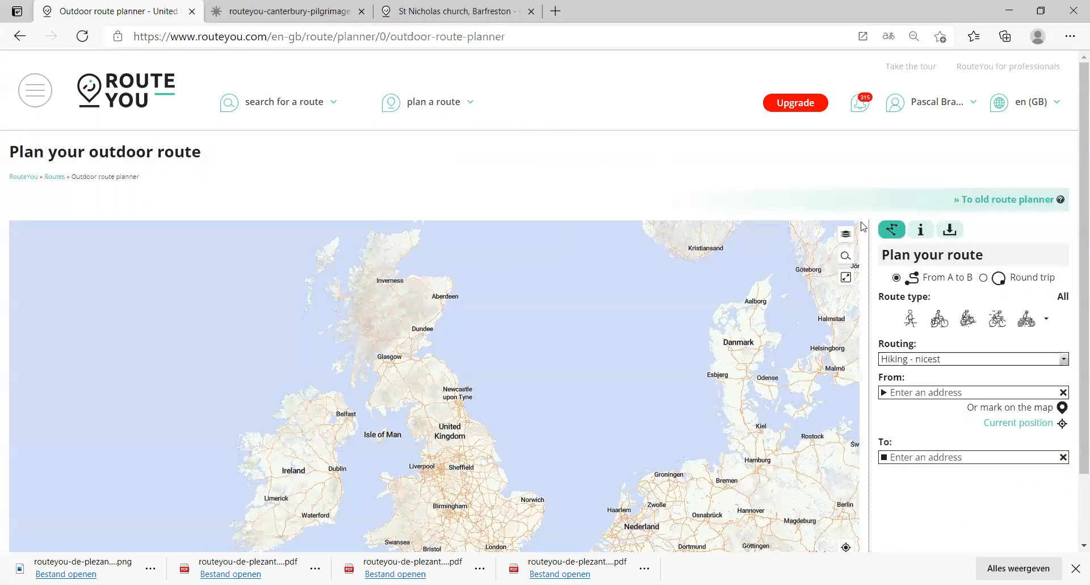
pyautogui.scroll(-2, 866, 224)
pyautogui.moveTo(627, 487); pyautogui.dragTo(574, 351)
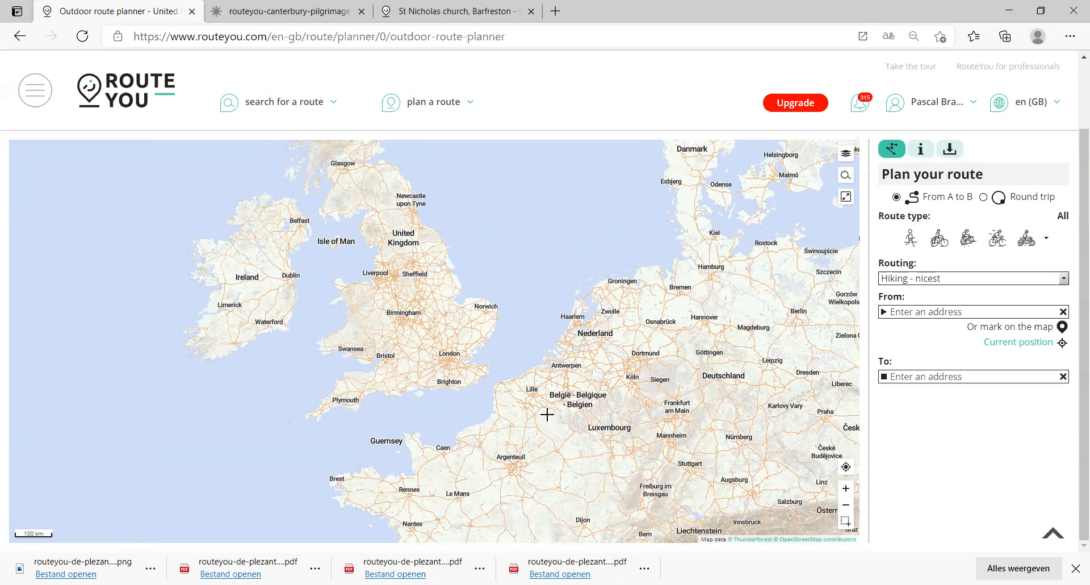
pyautogui.scroll(1, 546, 414)
pyautogui.scroll(1, 548, 406)
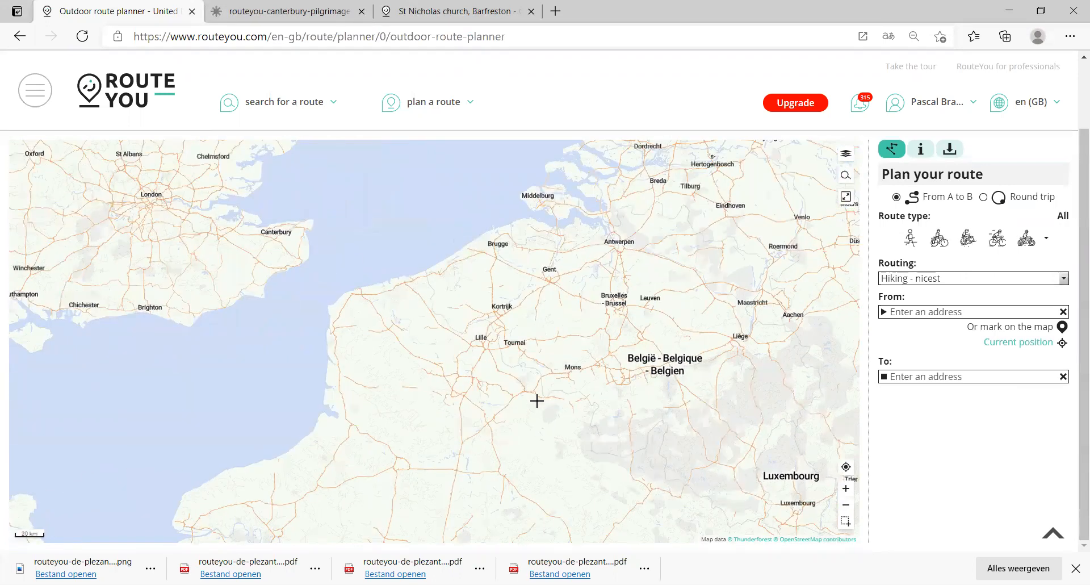
pyautogui.scroll(1, 494, 314)
pyautogui.scroll(-1, 494, 313)
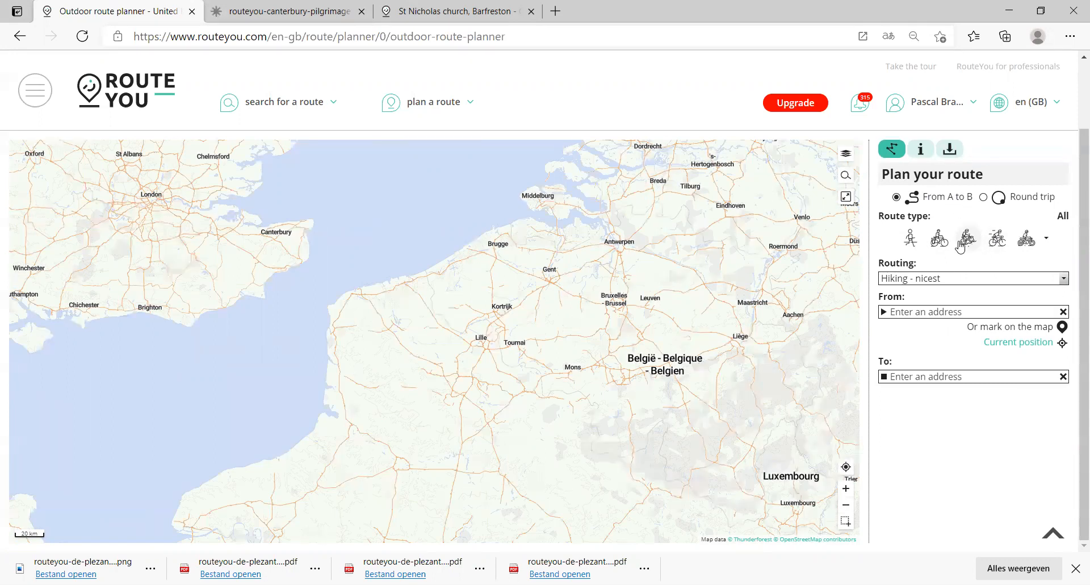
# - Set the route type to Race cycle route and the routing to Race cycling - nicest
pyautogui.click(997, 241)
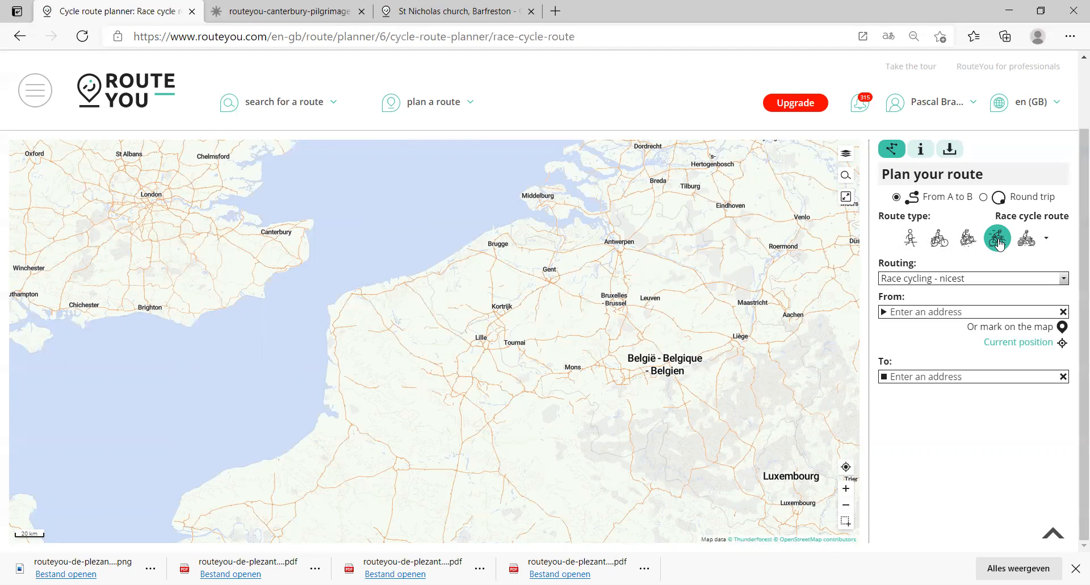
pyautogui.click(959, 279)
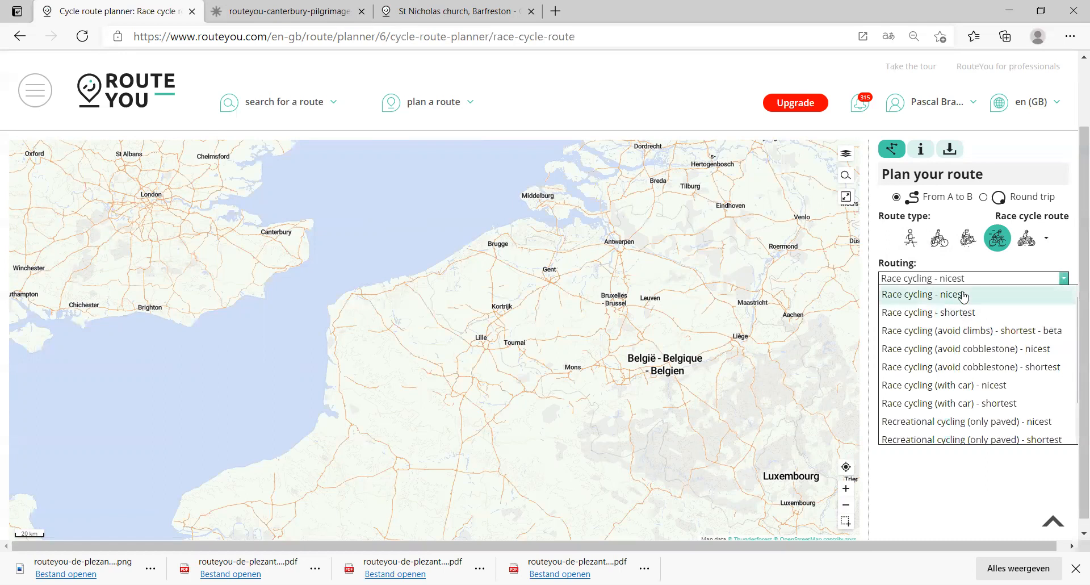
pyautogui.click(961, 295)
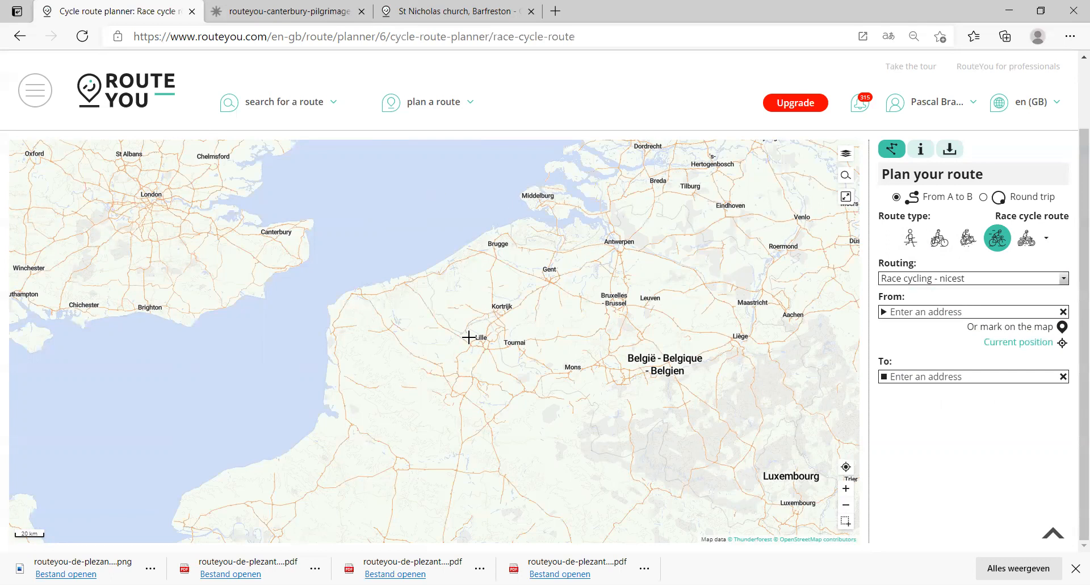
# - Set Calais as the starting point of the route
pyautogui.scroll(1, 441, 305)
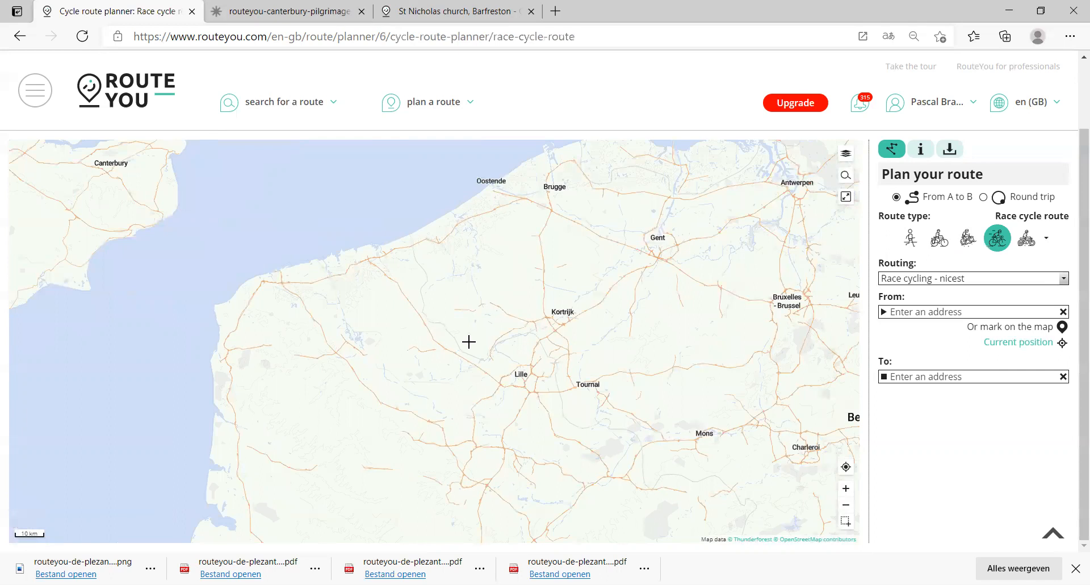
pyautogui.moveTo(402, 282); pyautogui.dragTo(388, 321)
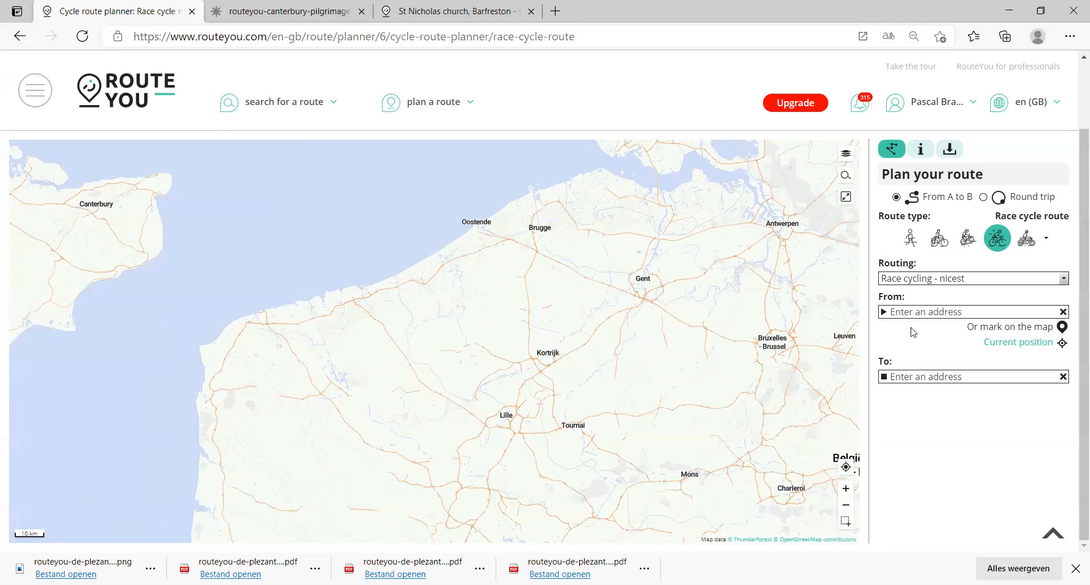
pyautogui.write('Calais')
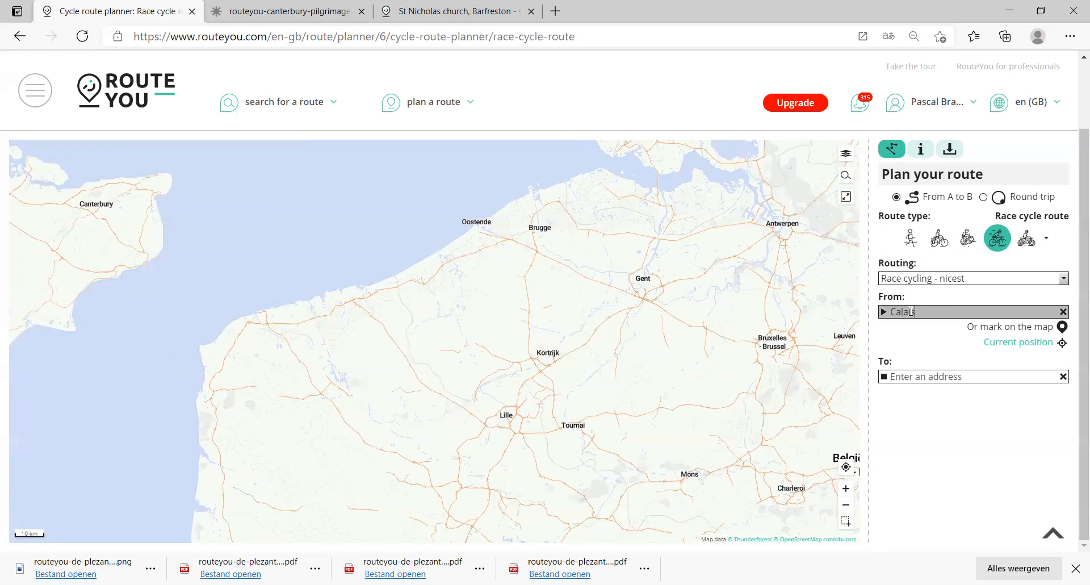
pyautogui.press('Return')
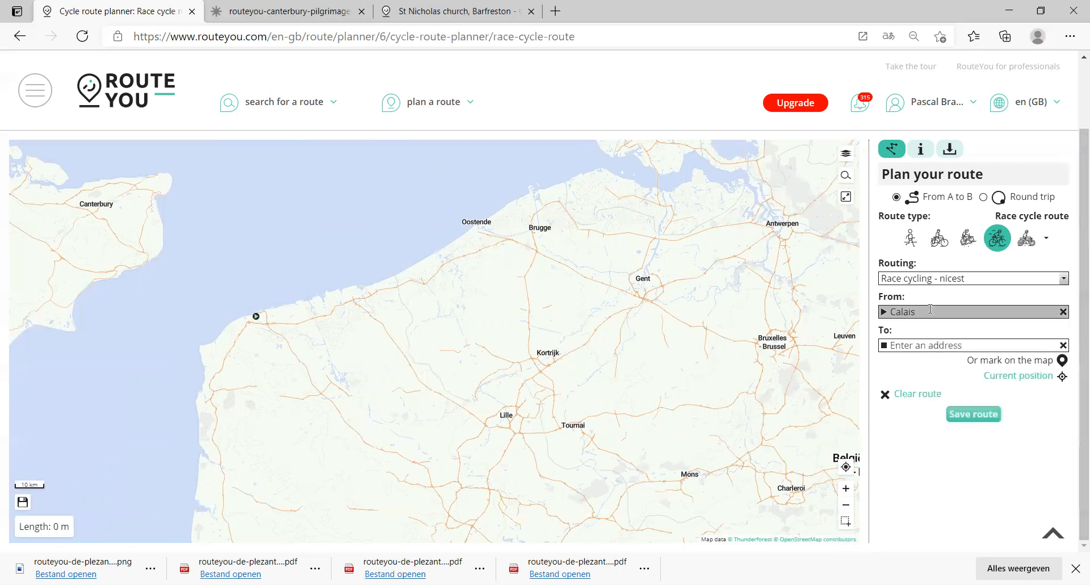
# - Move the route's start marker from central Calais to the harbour area north-east of the centre
pyautogui.scroll(4, 260, 315)
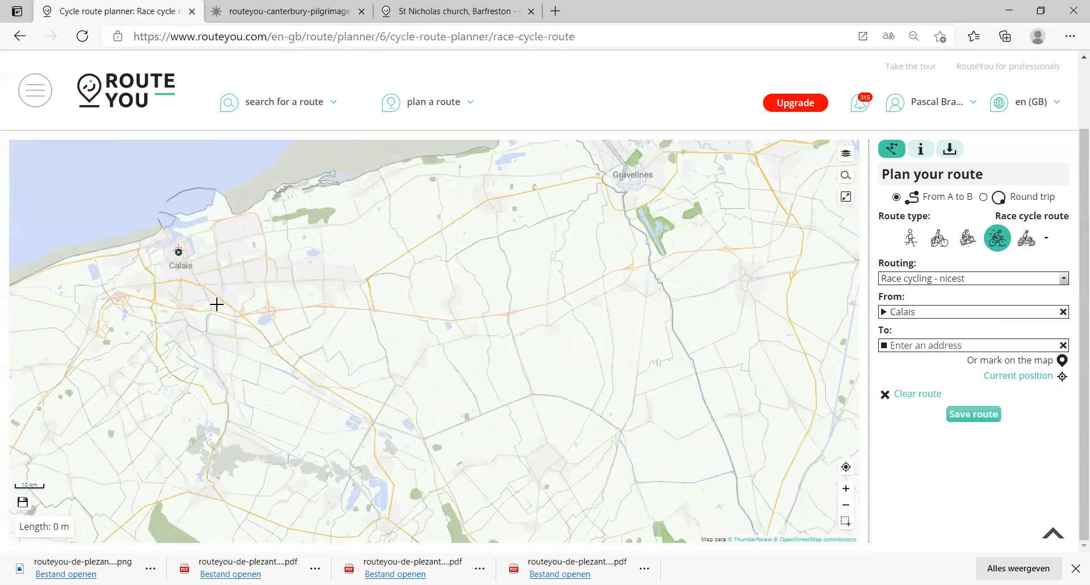
pyautogui.scroll(3, 177, 219)
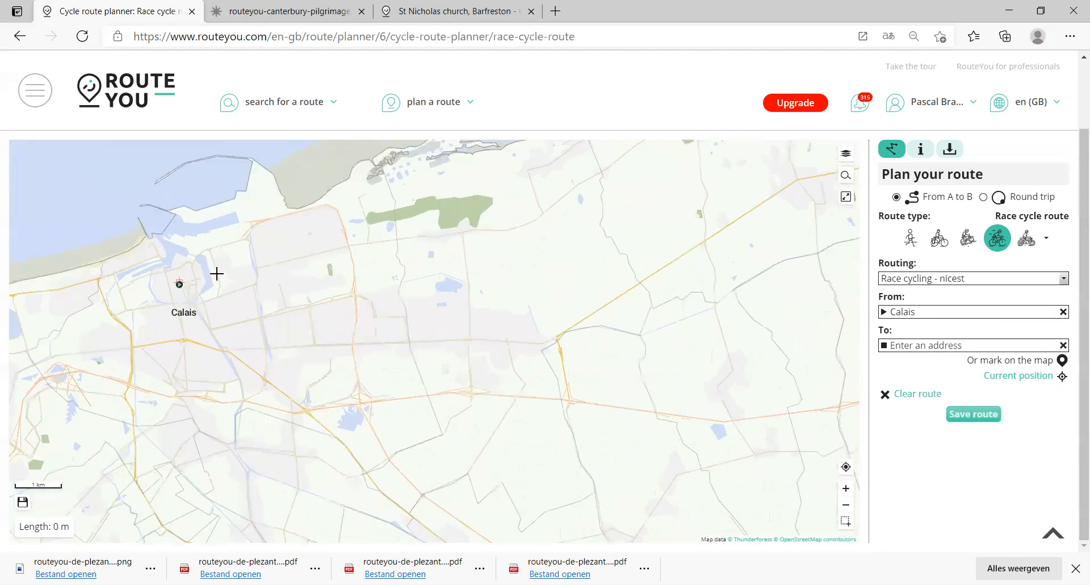
pyautogui.scroll(2, 216, 274)
pyautogui.scroll(-2, 475, 344)
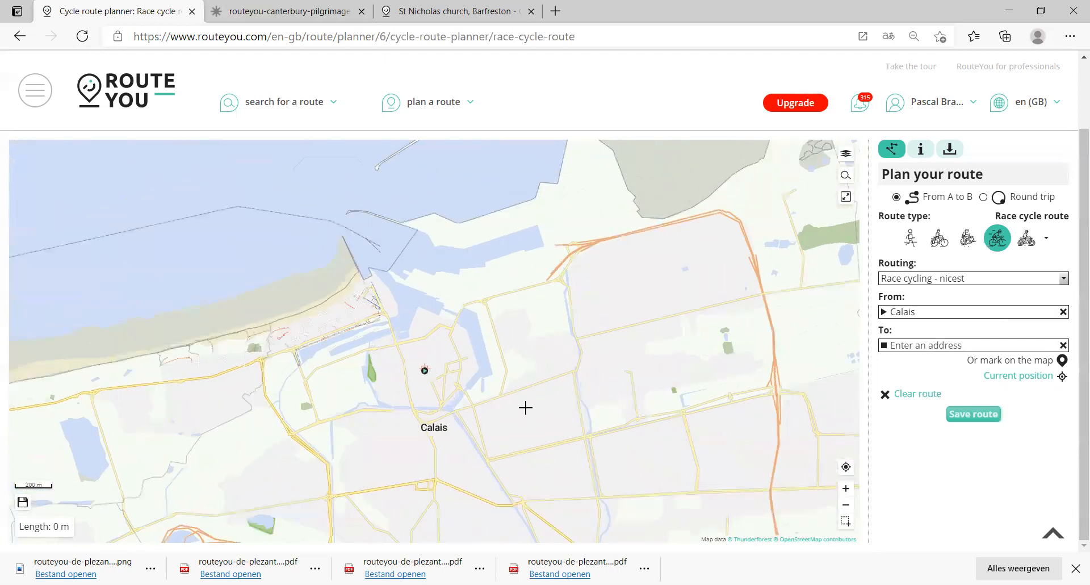
pyautogui.moveTo(458, 288); pyautogui.dragTo(441, 266)
pyautogui.scroll(-1, 590, 402)
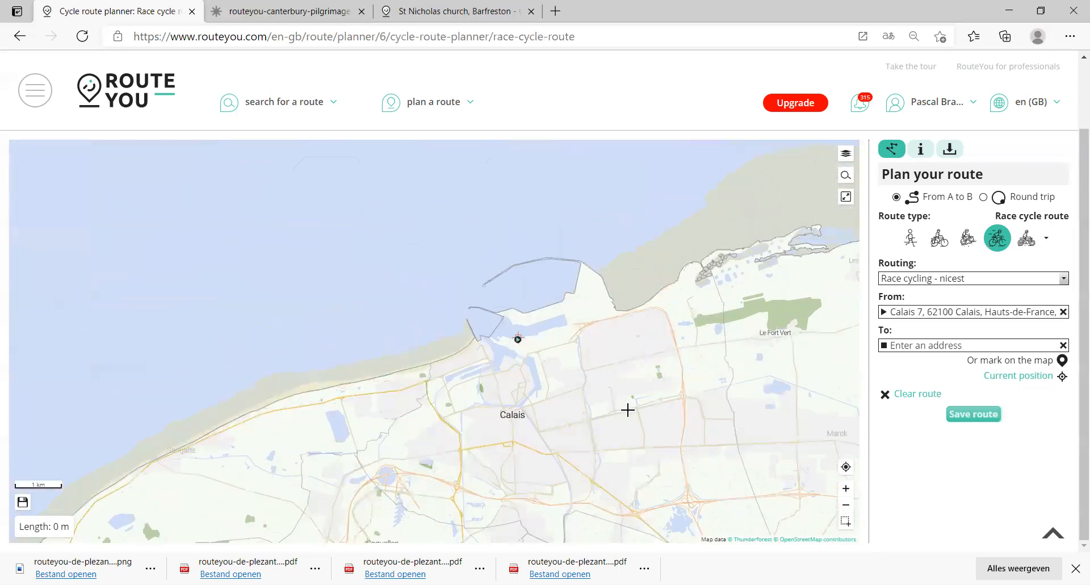
# - Mark Hazebrouck on the map as the route's destination and dismiss the connection warning
pyautogui.scroll(-1, 628, 408)
pyautogui.scroll(-1, 778, 411)
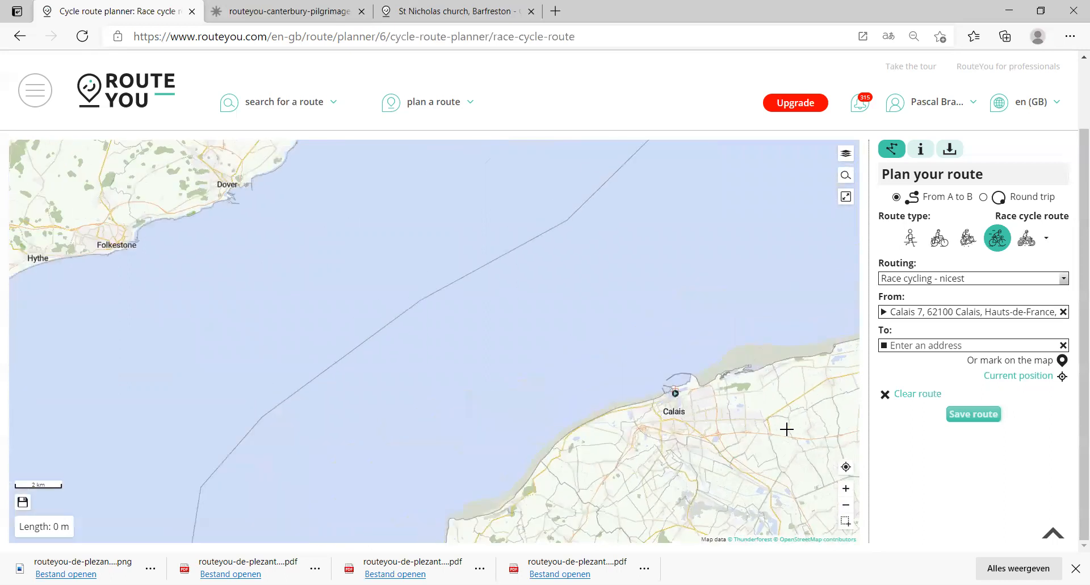
pyautogui.moveTo(787, 425); pyautogui.dragTo(429, 358)
pyautogui.scroll(-1, 428, 370)
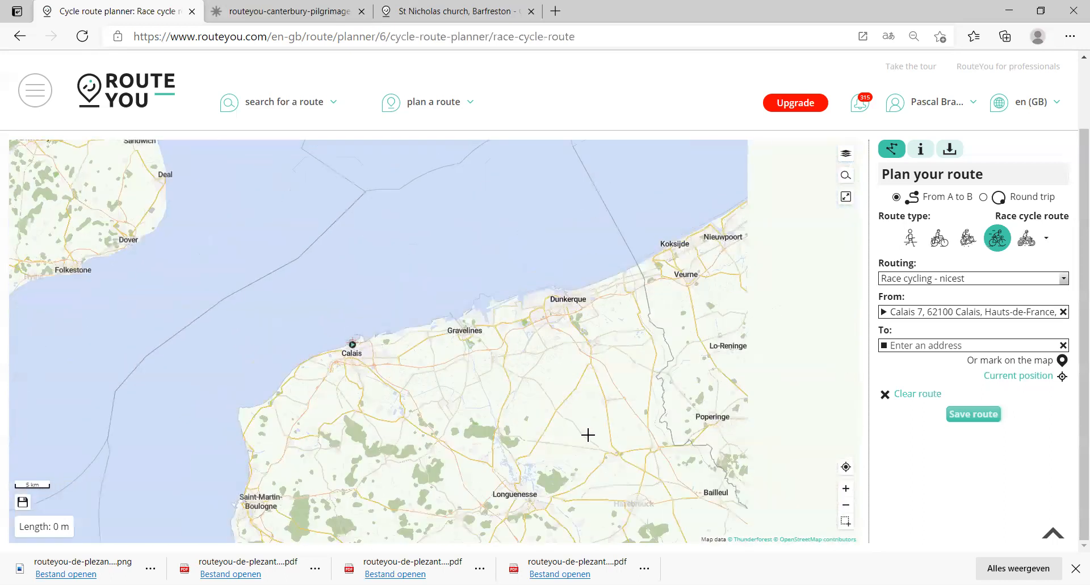
pyautogui.moveTo(621, 428); pyautogui.dragTo(538, 351)
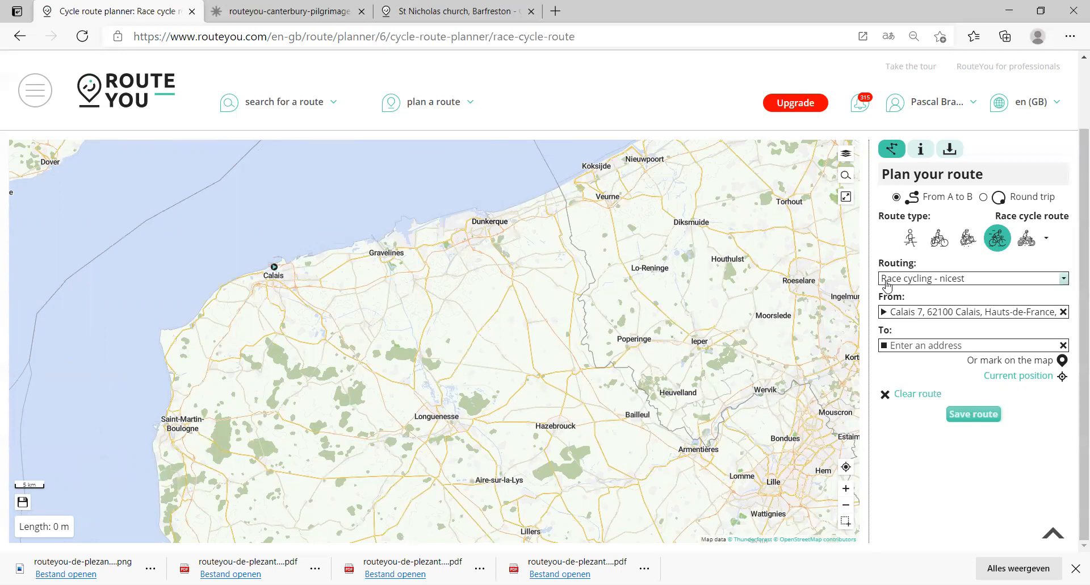
pyautogui.click(556, 425)
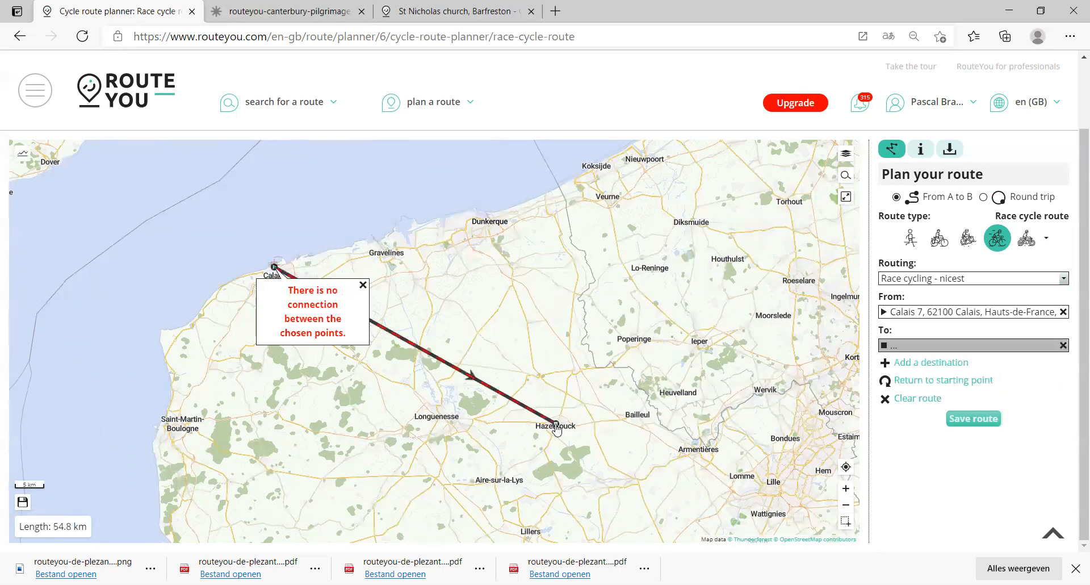
pyautogui.moveTo(555, 425); pyautogui.dragTo(556, 425)
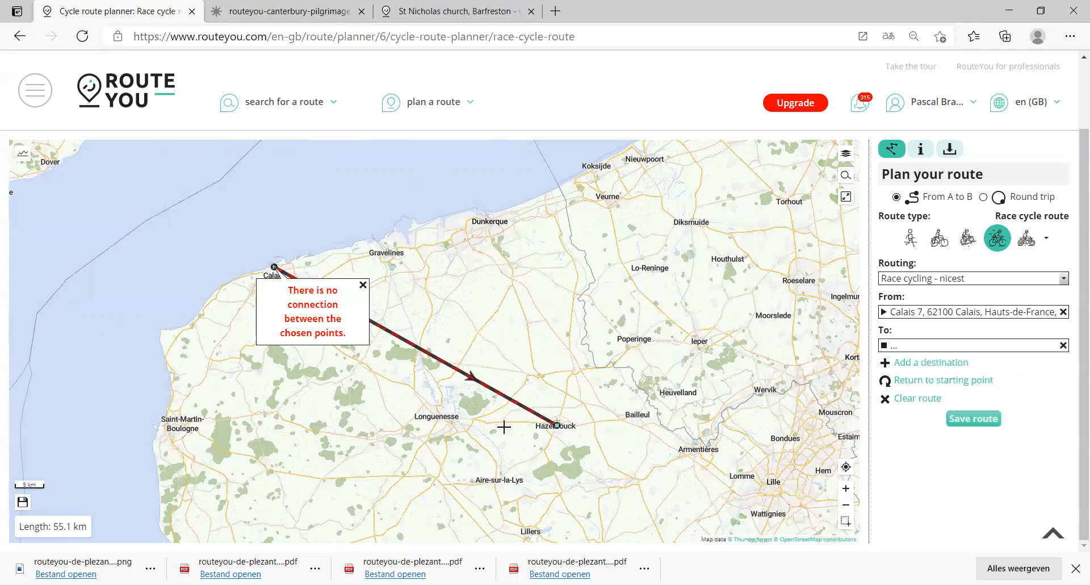
pyautogui.click(364, 284)
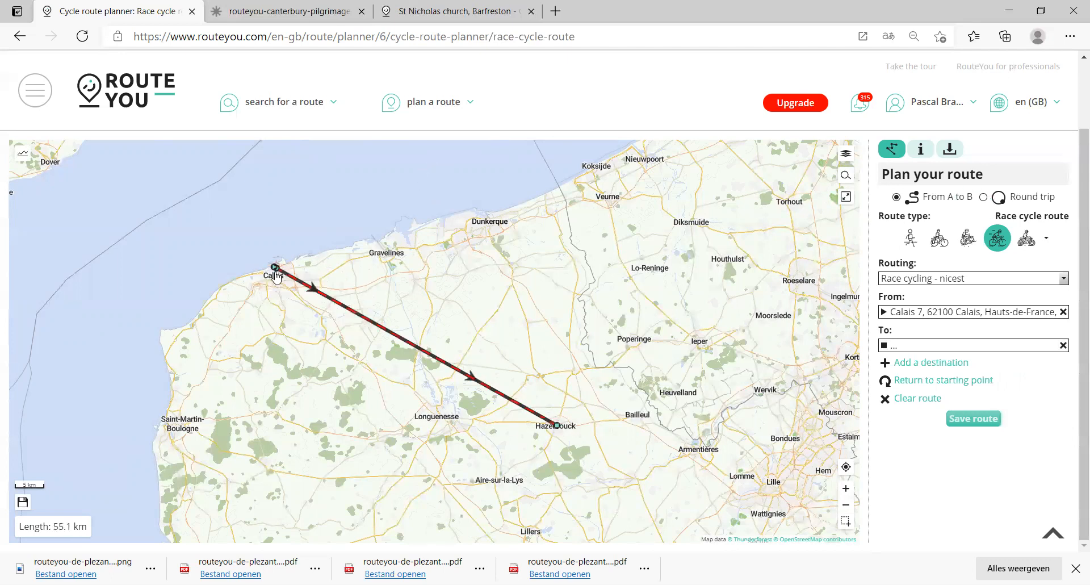
# - Shift the start marker near the Calais harbour onto a nearby road so the route connects to Hazebrouck
pyautogui.scroll(3, 275, 271)
pyautogui.moveTo(268, 234); pyautogui.dragTo(288, 247)
pyautogui.scroll(-2, 438, 399)
pyautogui.scroll(4, 352, 329)
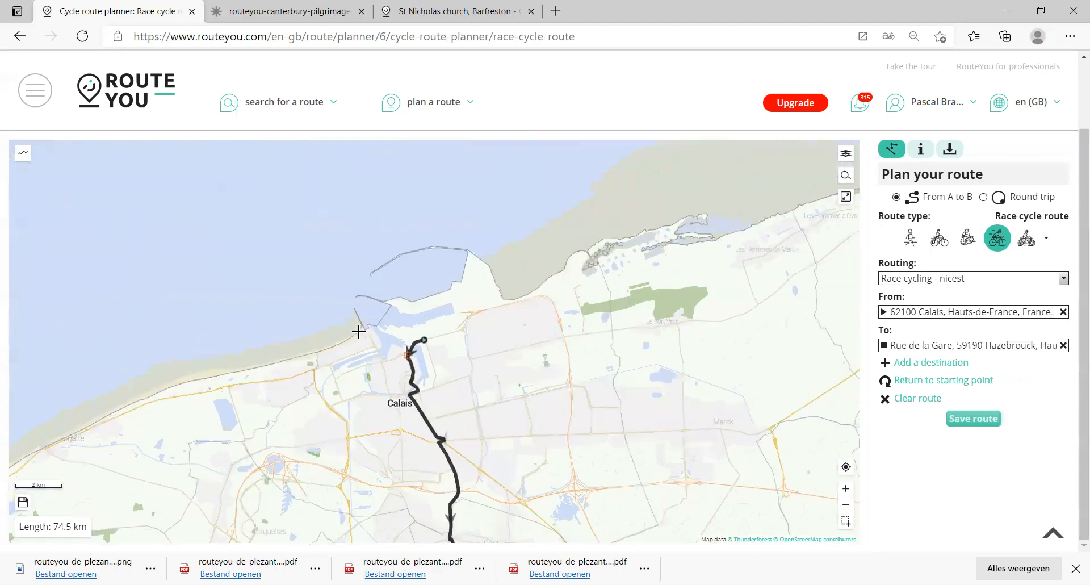
# - Show existing routes as a layer on the planner map around Hazebrouck and Lille
pyautogui.scroll(-2, 567, 392)
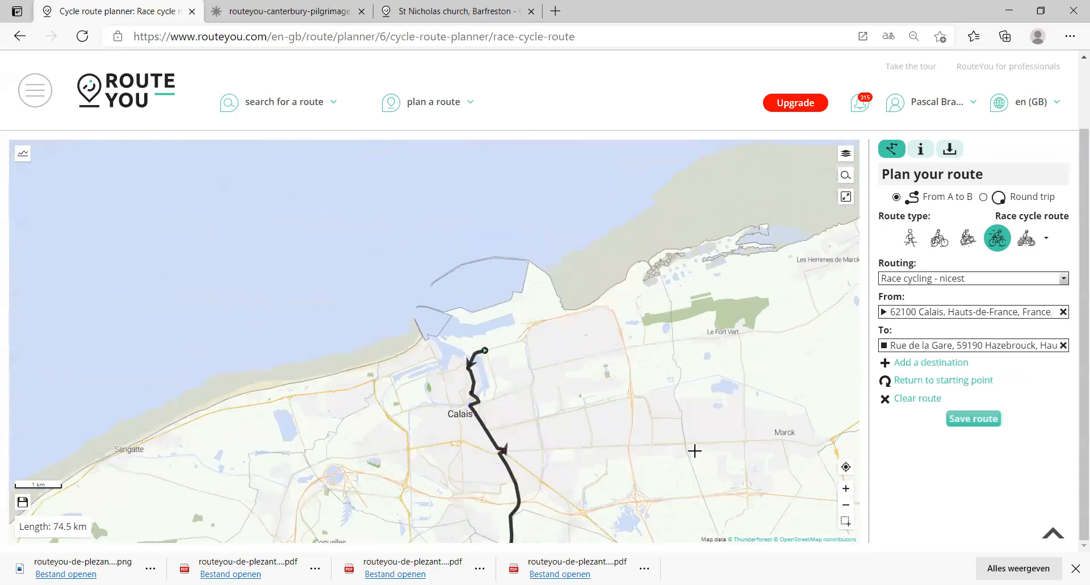
pyautogui.scroll(-2, 715, 458)
pyautogui.moveTo(815, 475); pyautogui.dragTo(374, 279)
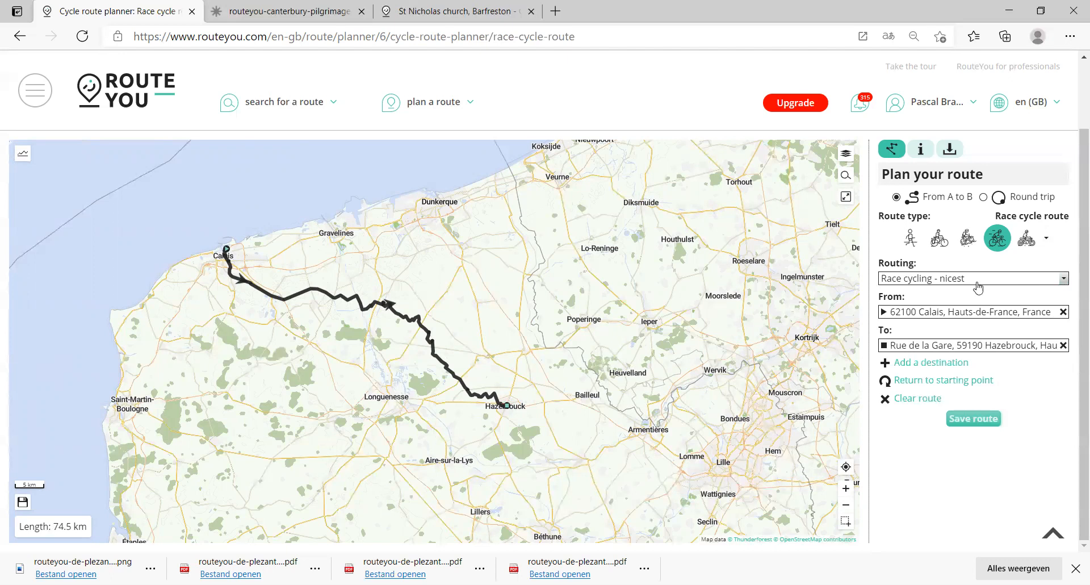
pyautogui.moveTo(618, 373); pyautogui.dragTo(529, 384)
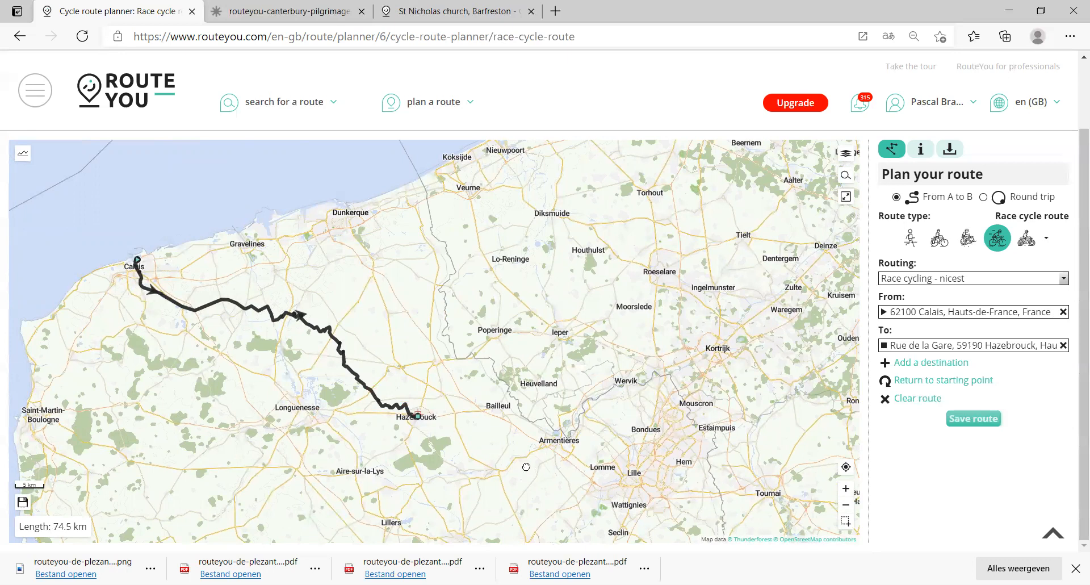
pyautogui.moveTo(527, 471); pyautogui.dragTo(430, 353)
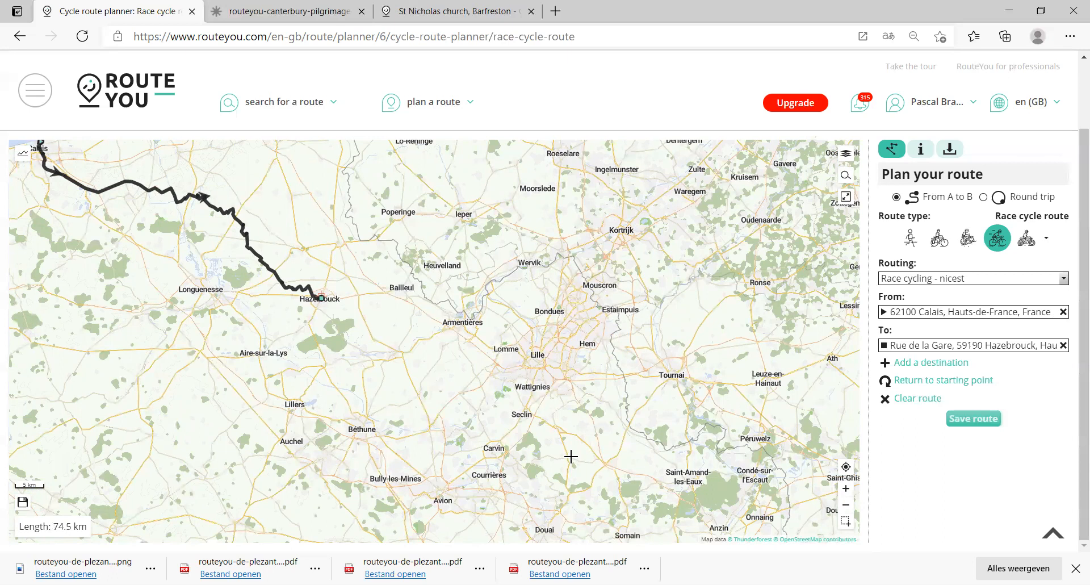
pyautogui.click(845, 156)
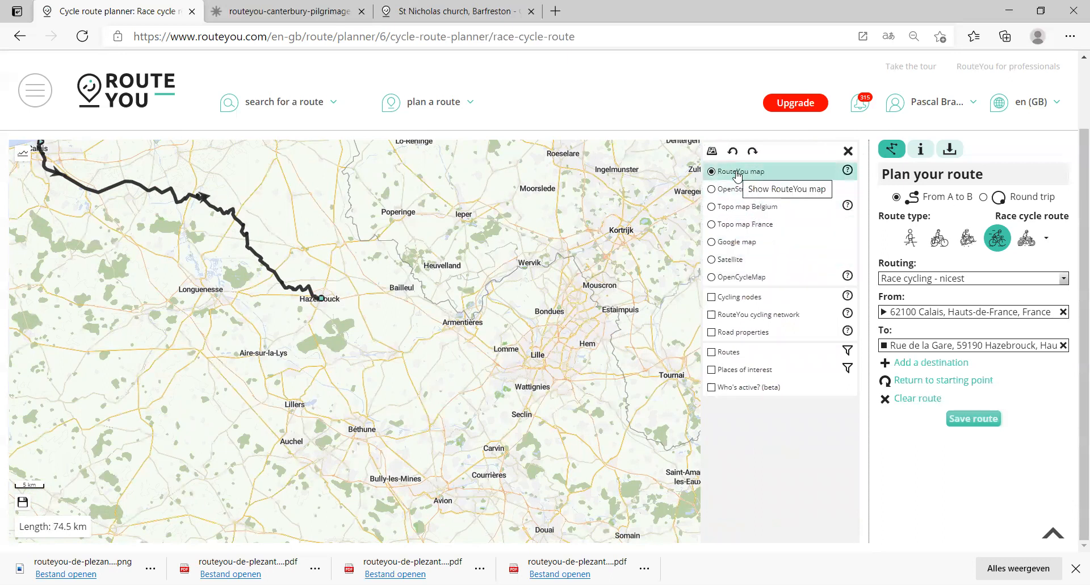
pyautogui.click(711, 351)
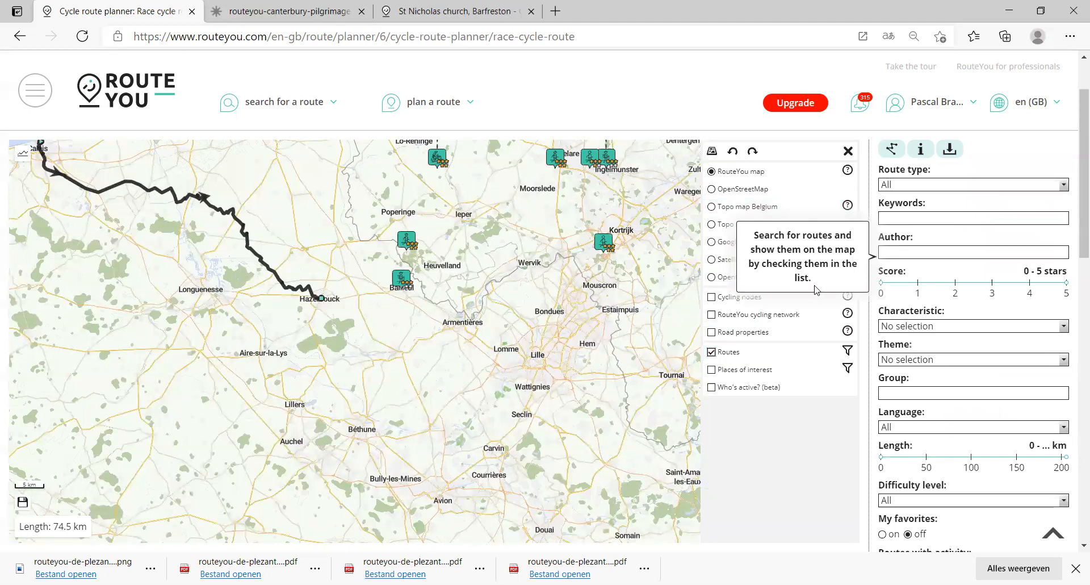
# - Filter the existing routes on the map by route type Race cycle route and theme Cycling classics
pyautogui.click(946, 189)
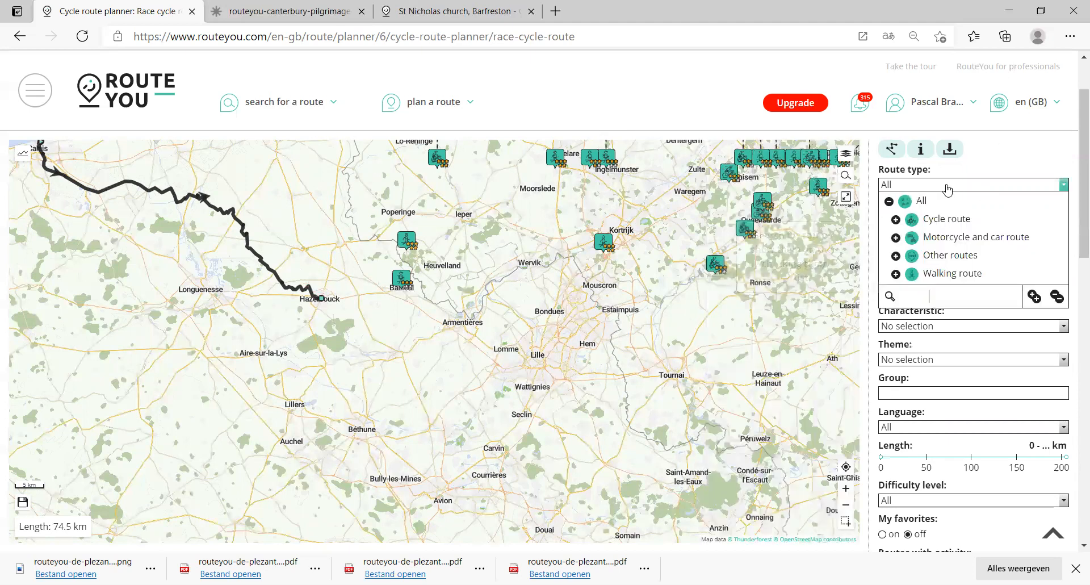
pyautogui.click(896, 219)
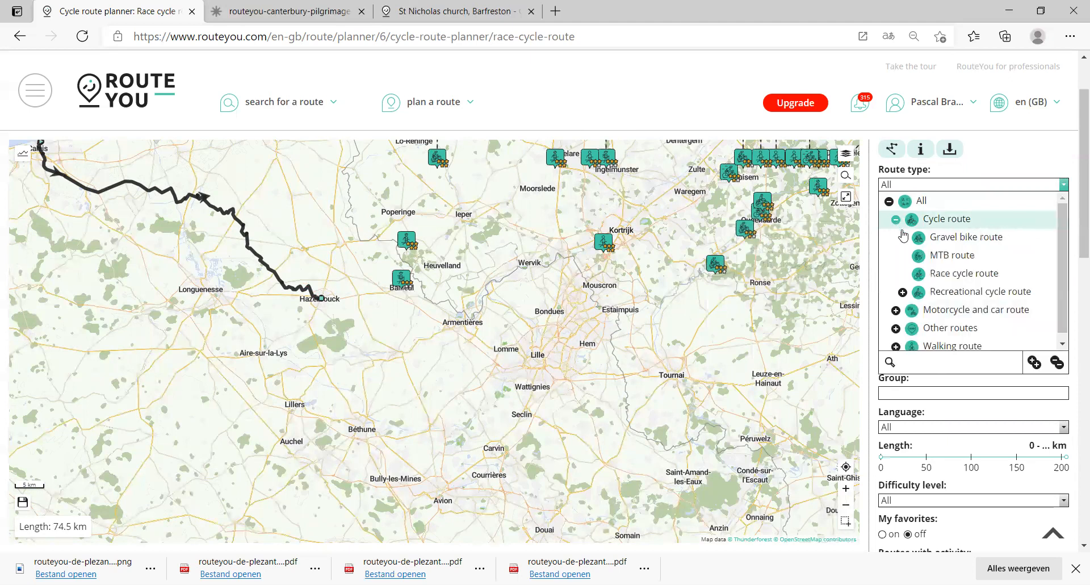
pyautogui.click(958, 274)
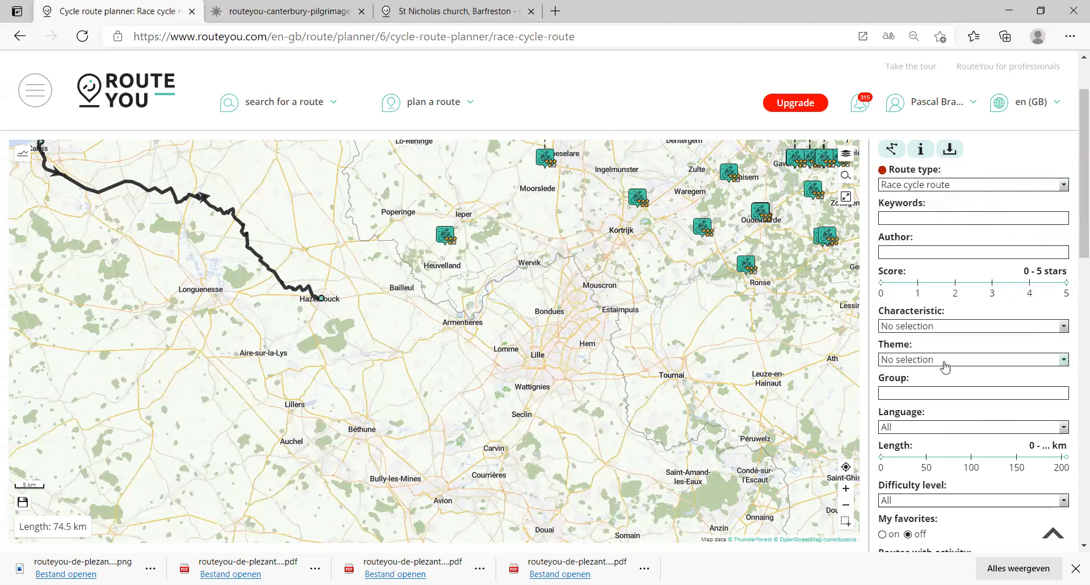
pyautogui.click(919, 367)
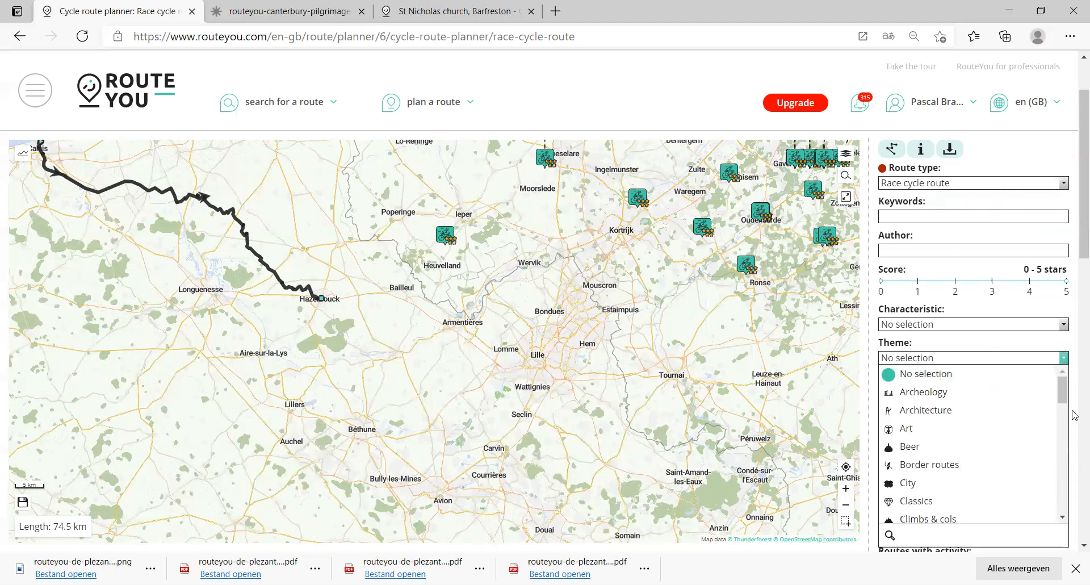
pyautogui.moveTo(1063, 392); pyautogui.dragTo(1063, 423)
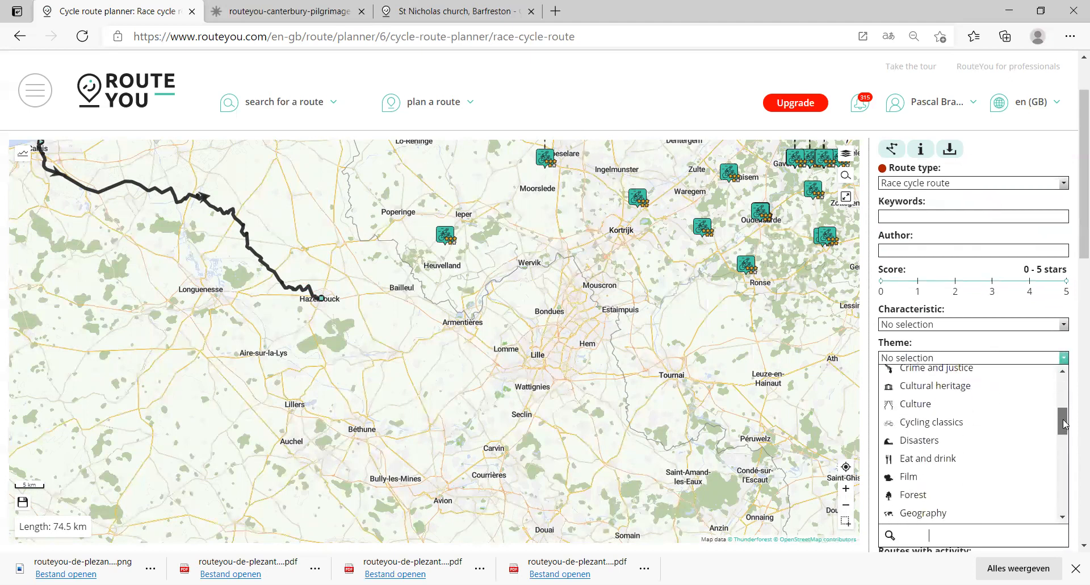
pyautogui.click(980, 429)
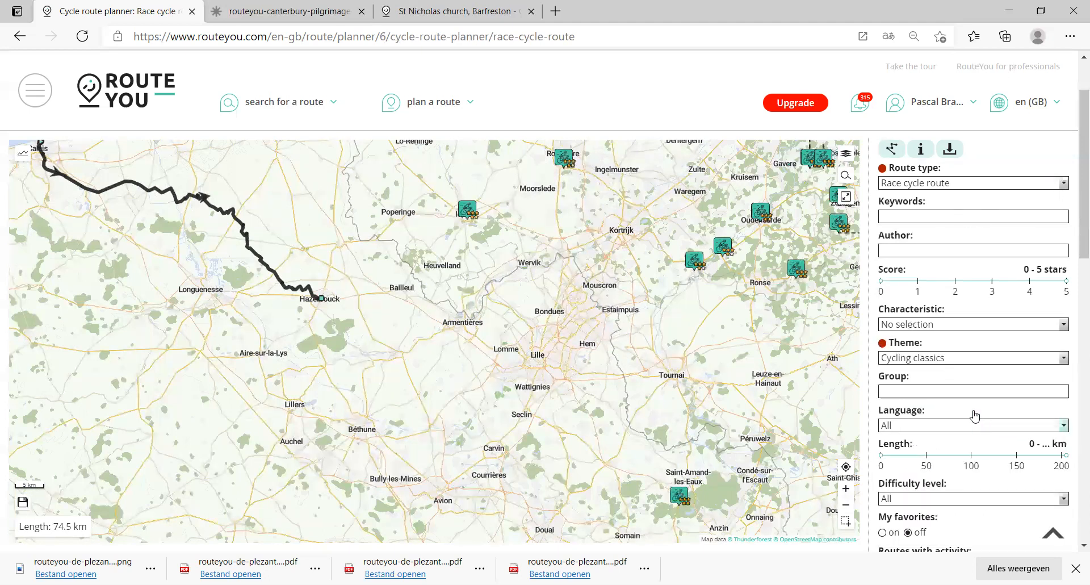
# - Show all listed existing routes on the map around Hazebrouck and Lille, and clear the selection again
pyautogui.click(845, 523)
pyautogui.moveTo(327, 280); pyautogui.dragTo(473, 403)
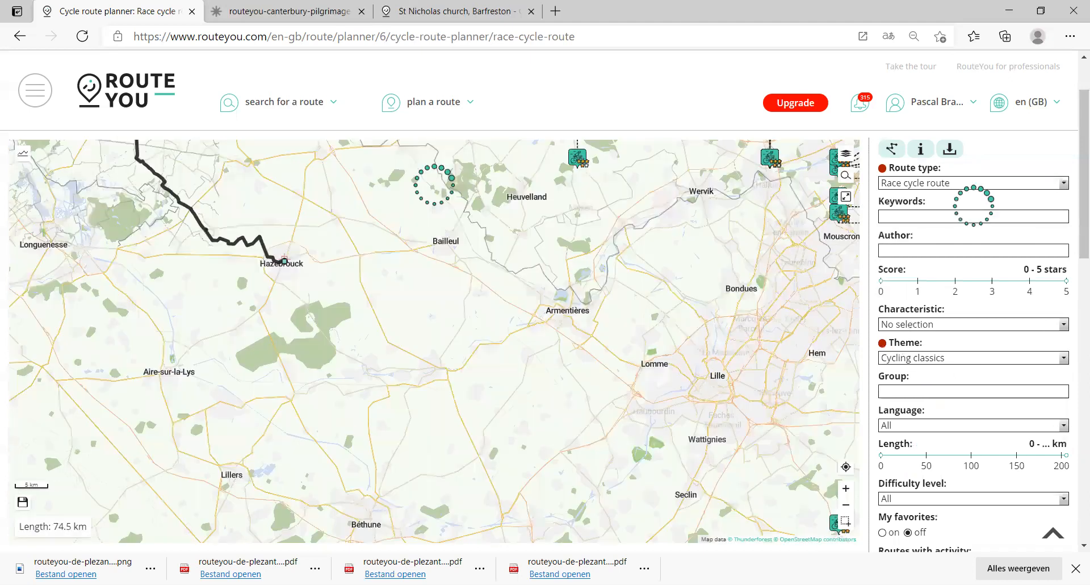
pyautogui.scroll(-5, 954, 509)
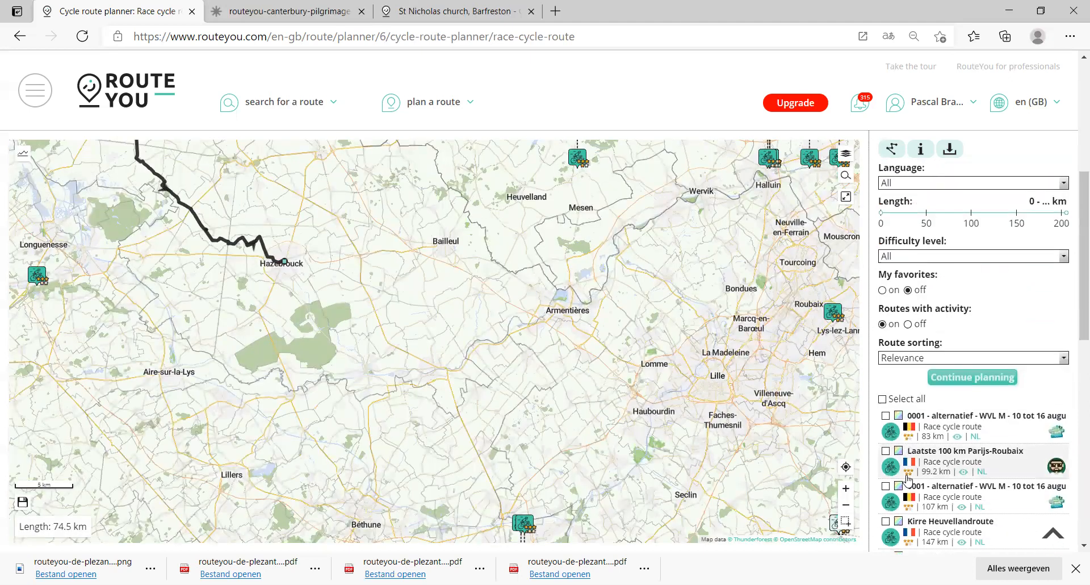
pyautogui.scroll(-1, 884, 466)
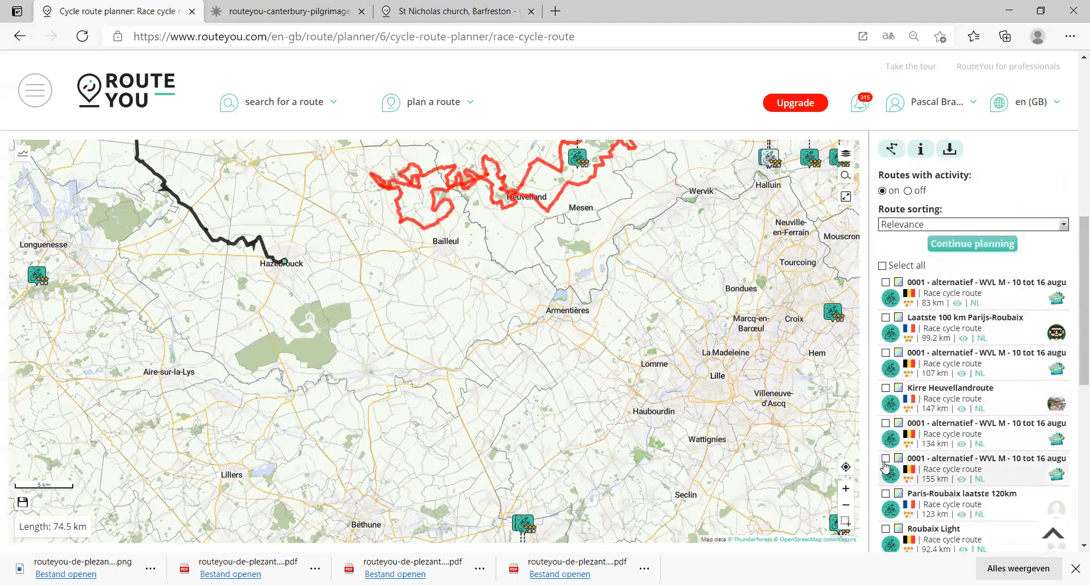
pyautogui.click(882, 266)
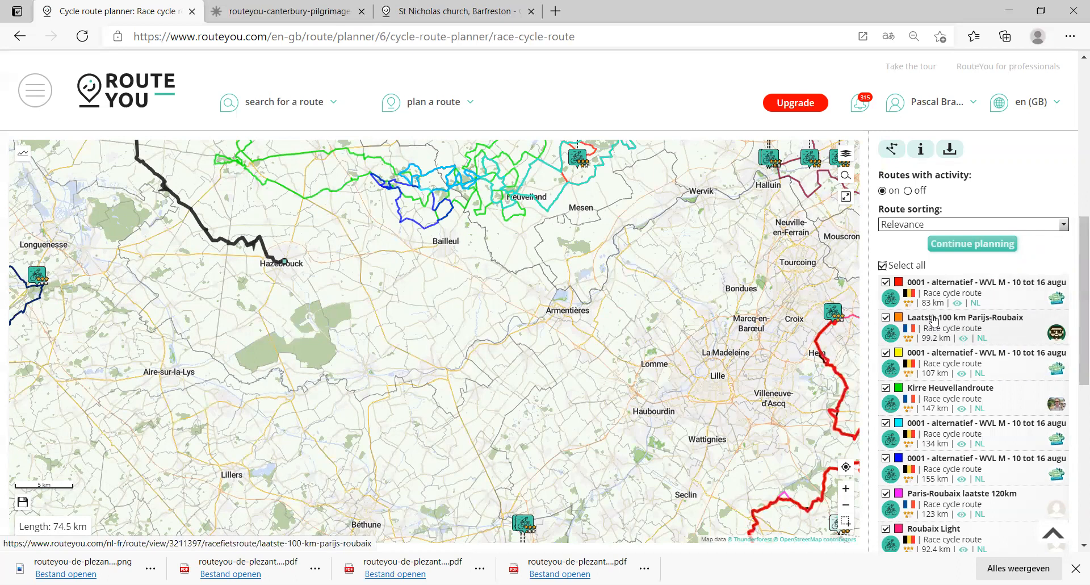
pyautogui.click(882, 266)
# - Filter the existing routes by a score of 3 to 5 stars and display all listed ones on the map
pyautogui.scroll(7, 973, 255)
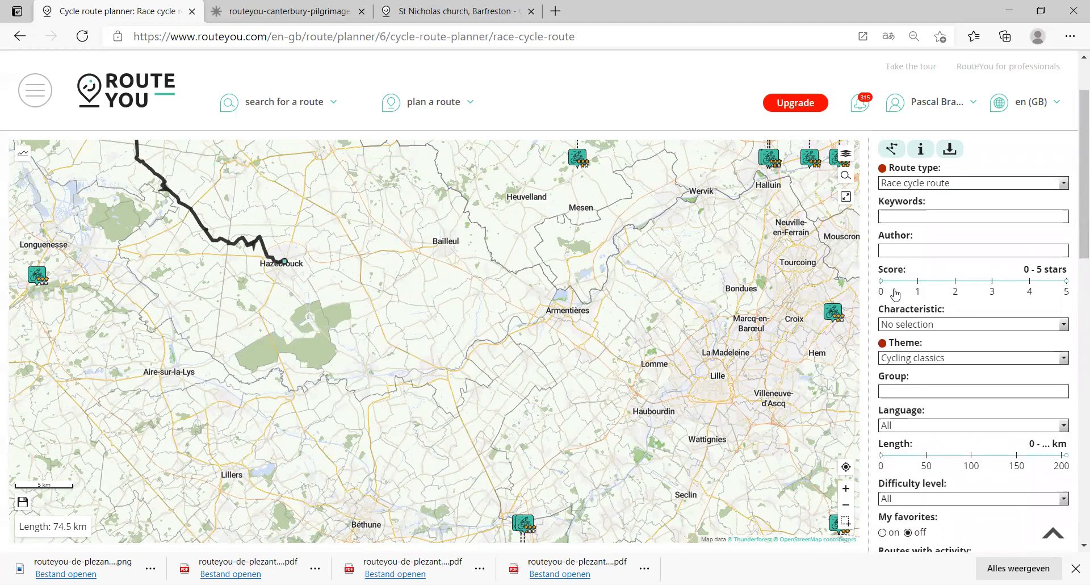
pyautogui.moveTo(881, 281); pyautogui.dragTo(994, 297)
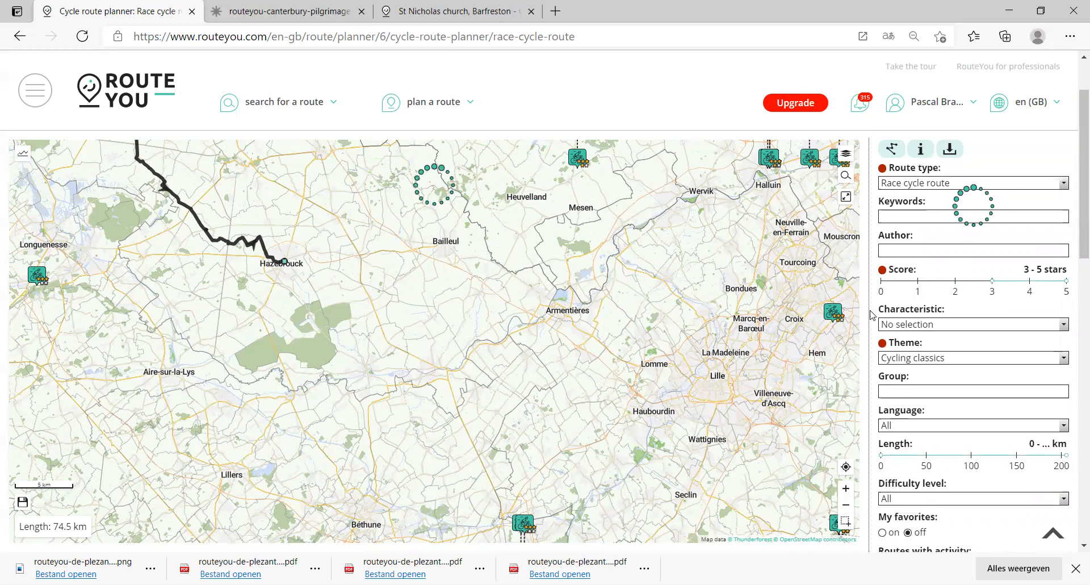
pyautogui.scroll(-1, 914, 307)
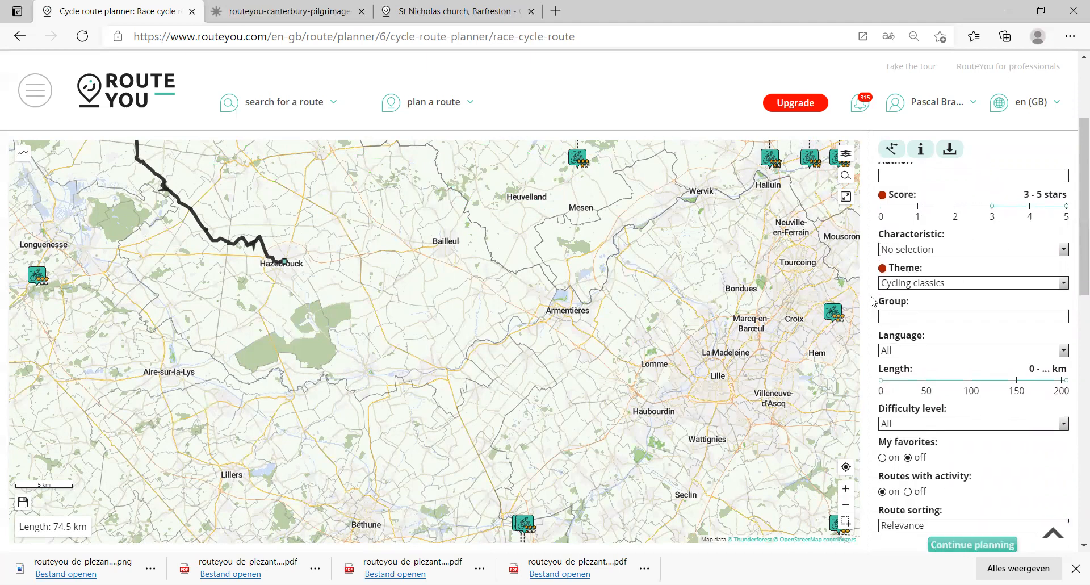
pyautogui.scroll(-5, 872, 300)
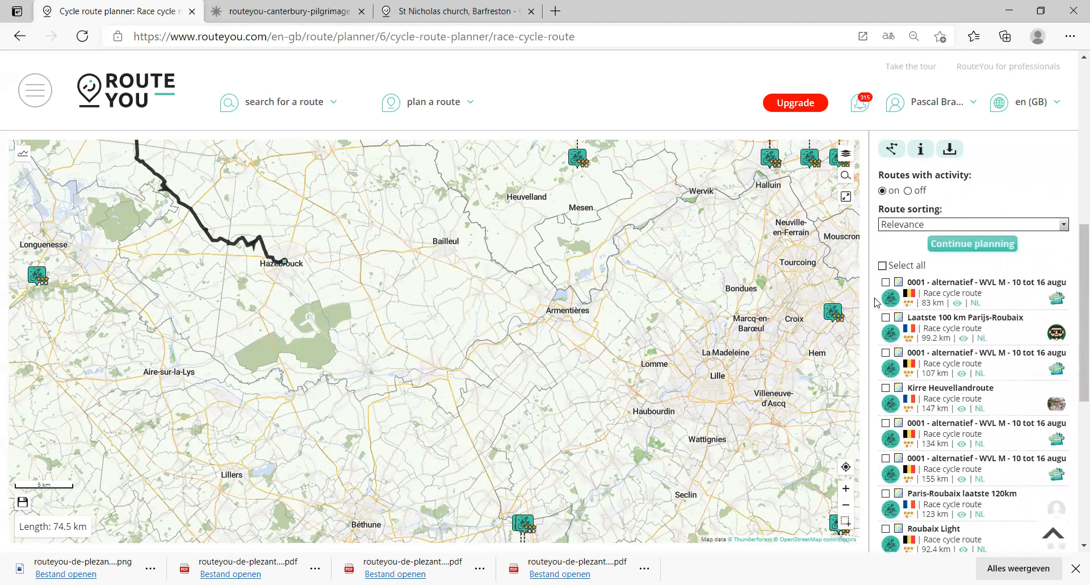
pyautogui.click(882, 265)
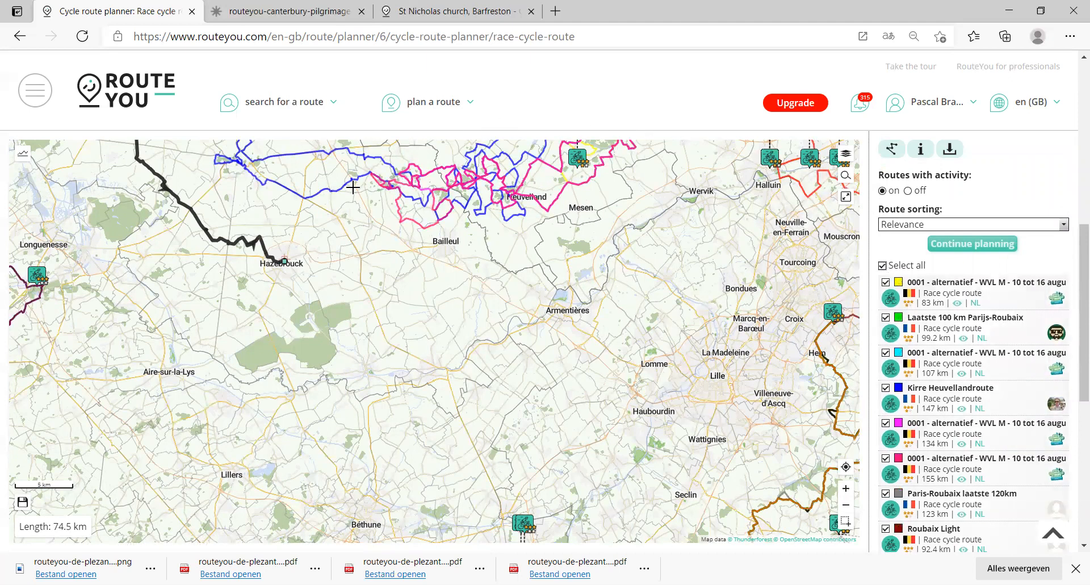
# - Reduce the displayed routes to Laatste 100 km Parijs-Roubaix, Kirre Heuvellandroute and Paris-Roubaix laatste 120km
pyautogui.click(882, 265)
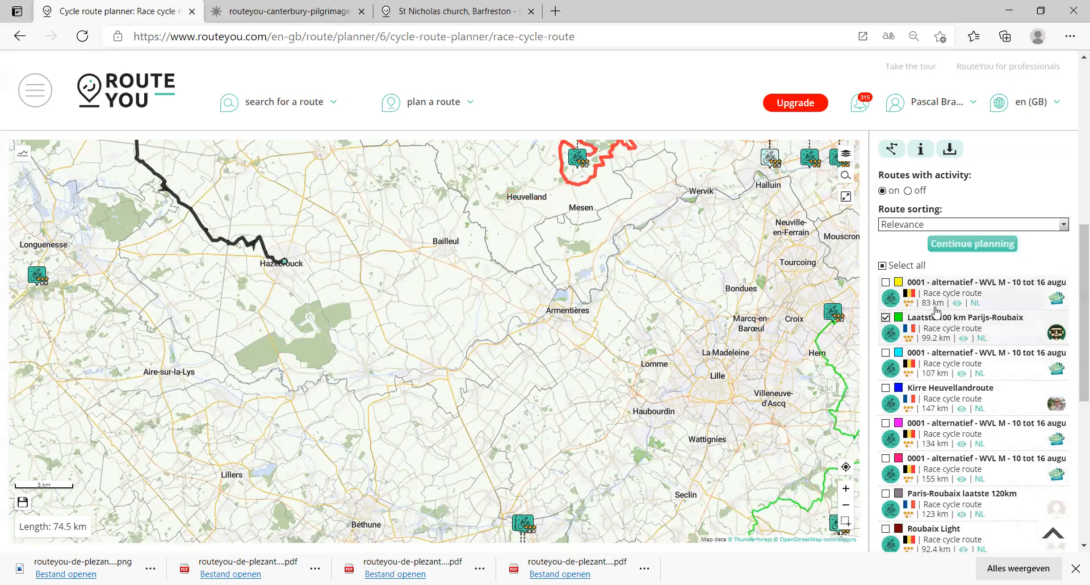
pyautogui.click(884, 389)
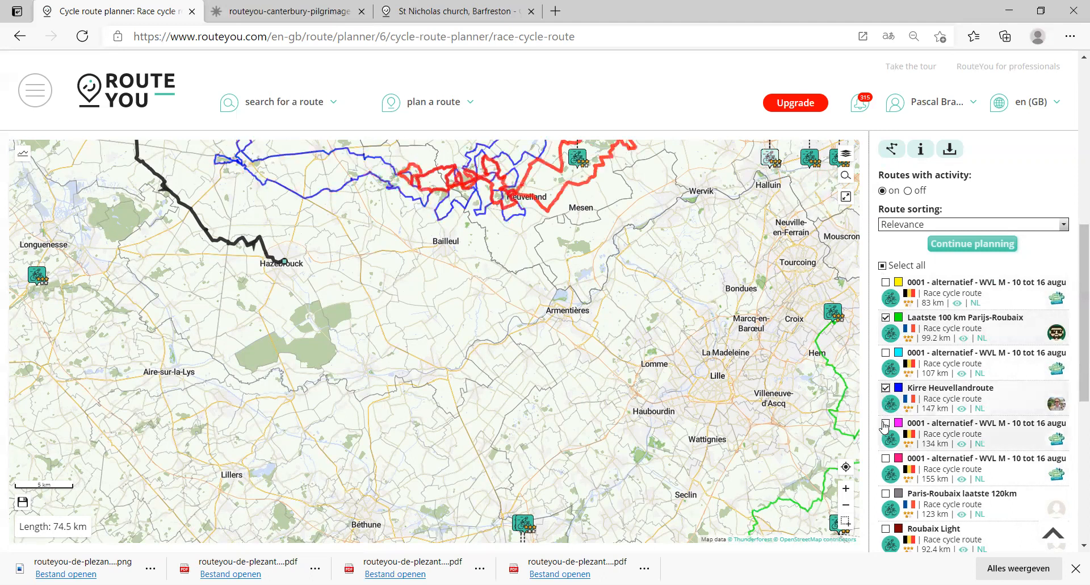
pyautogui.click(886, 494)
pyautogui.scroll(-3, 895, 471)
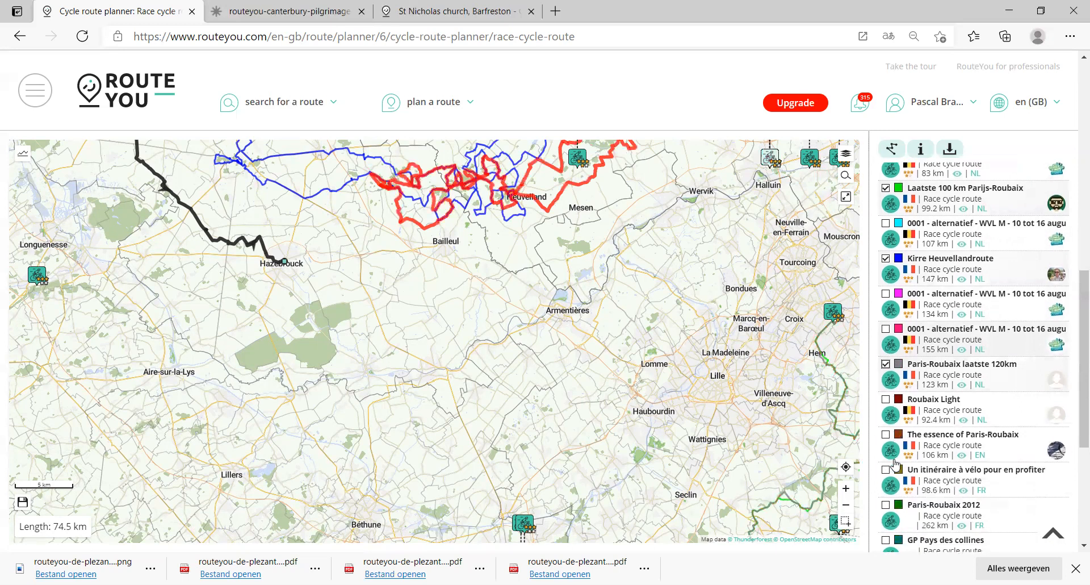
pyautogui.scroll(3, 895, 463)
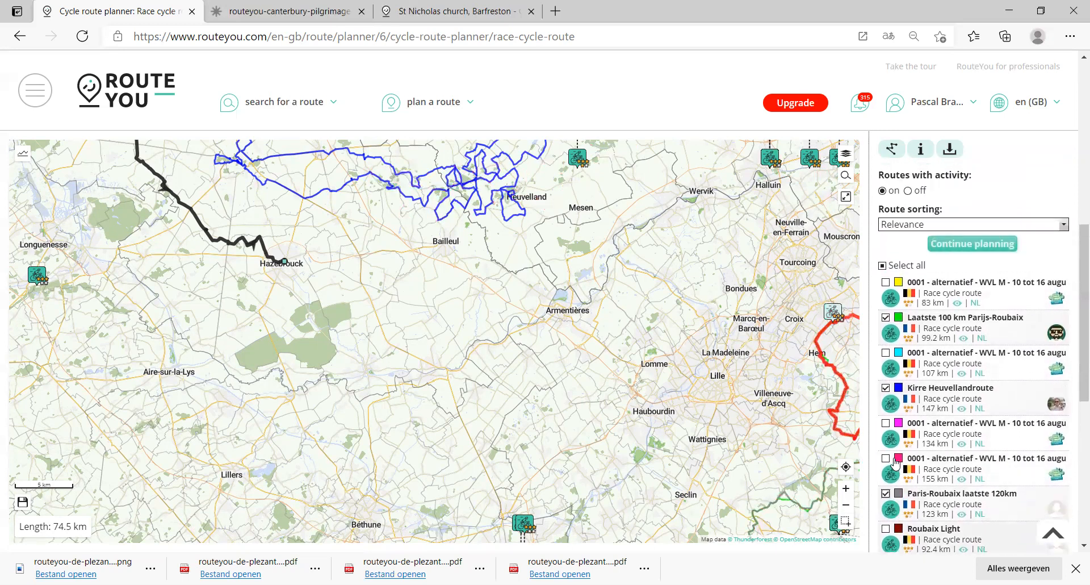
pyautogui.scroll(-2, 913, 459)
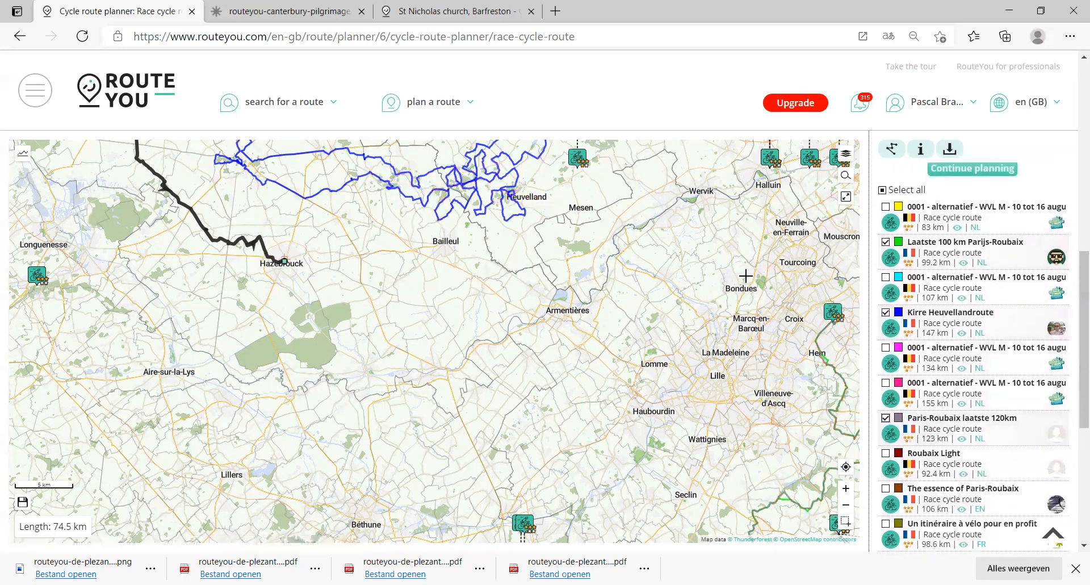
# - Display all listed existing routes in the area around Oudenaarde and Ronse on the map
pyautogui.scroll(-1, 740, 289)
pyautogui.moveTo(740, 289); pyautogui.dragTo(512, 336)
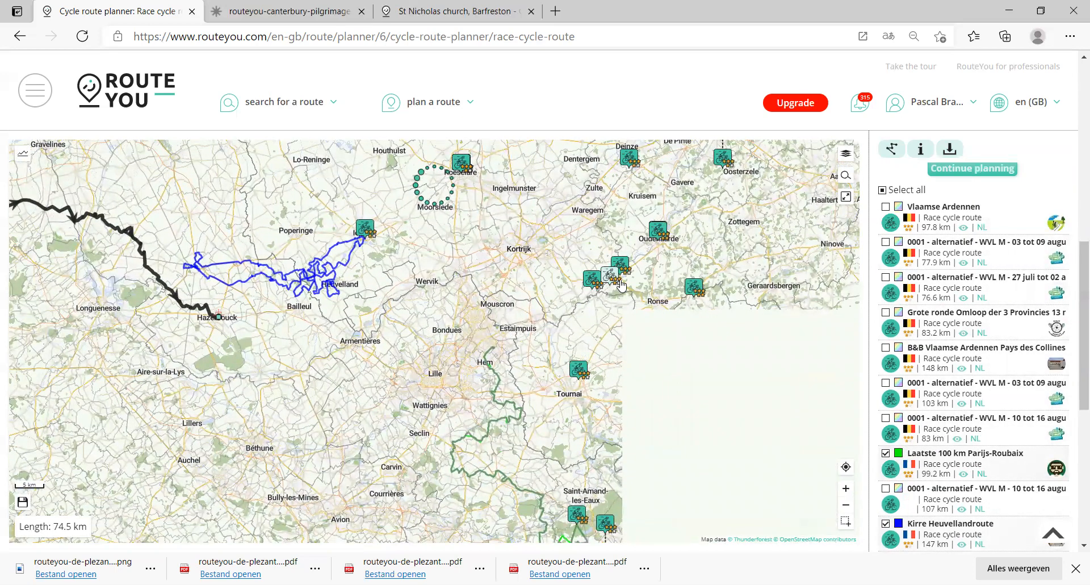
pyautogui.scroll(1, 619, 278)
pyautogui.moveTo(703, 278); pyautogui.dragTo(496, 314)
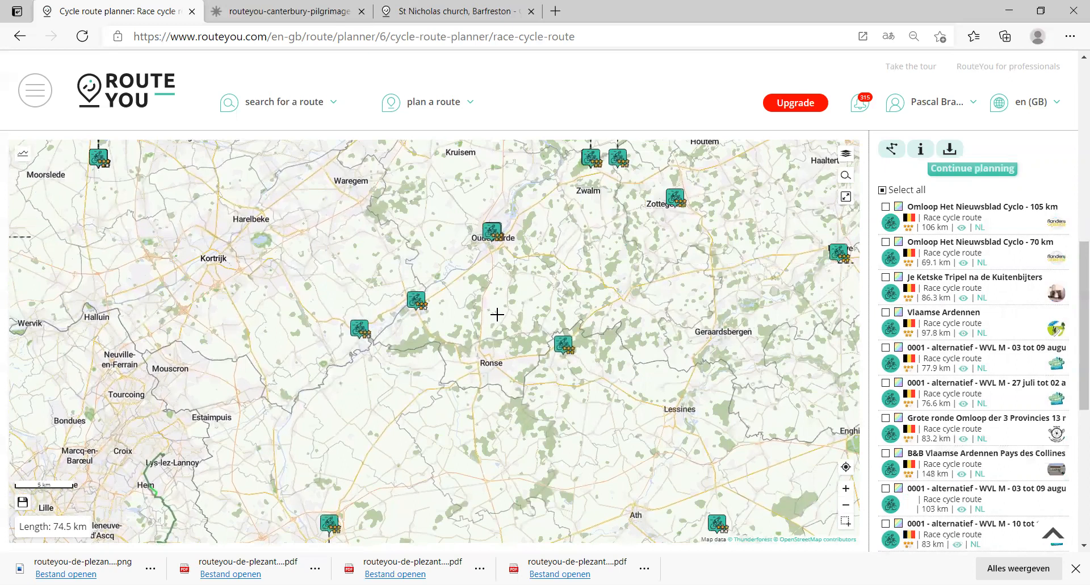
pyautogui.scroll(1, 496, 313)
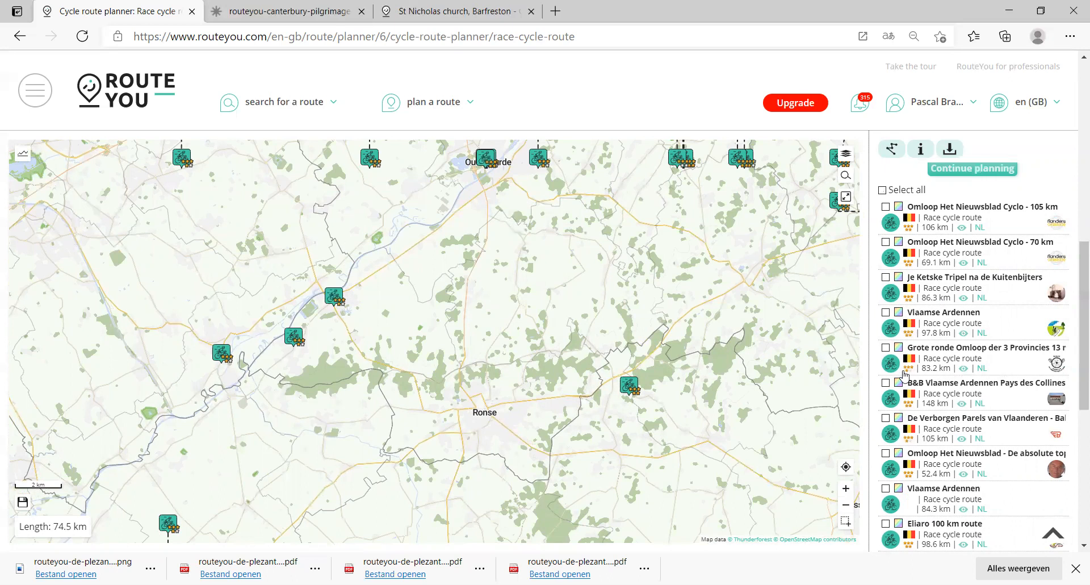
pyautogui.click(882, 190)
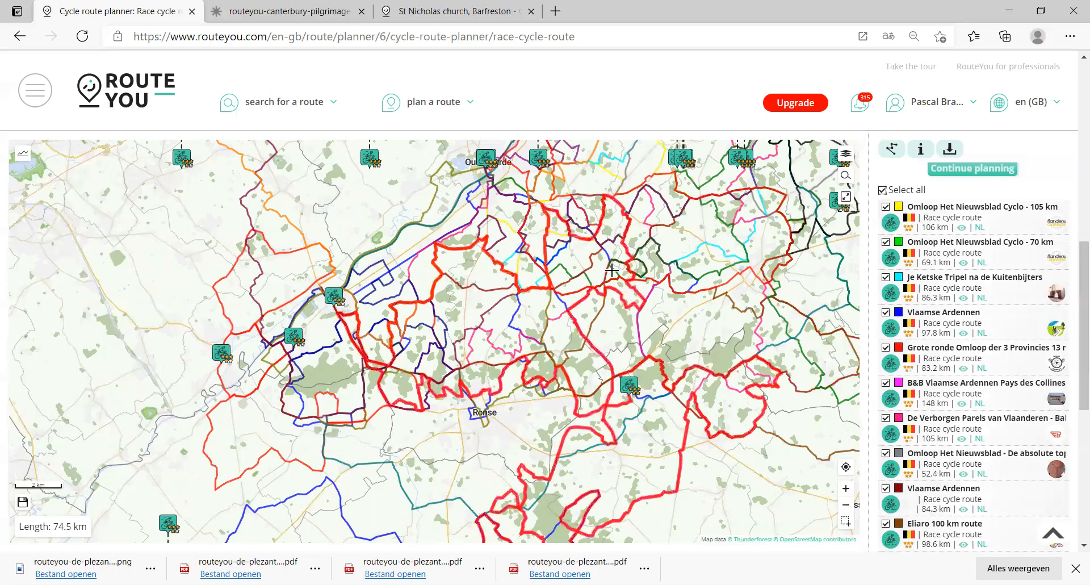
# - Check the spread of the selected classics across the region and return to planning the route
pyautogui.scroll(-2, 502, 290)
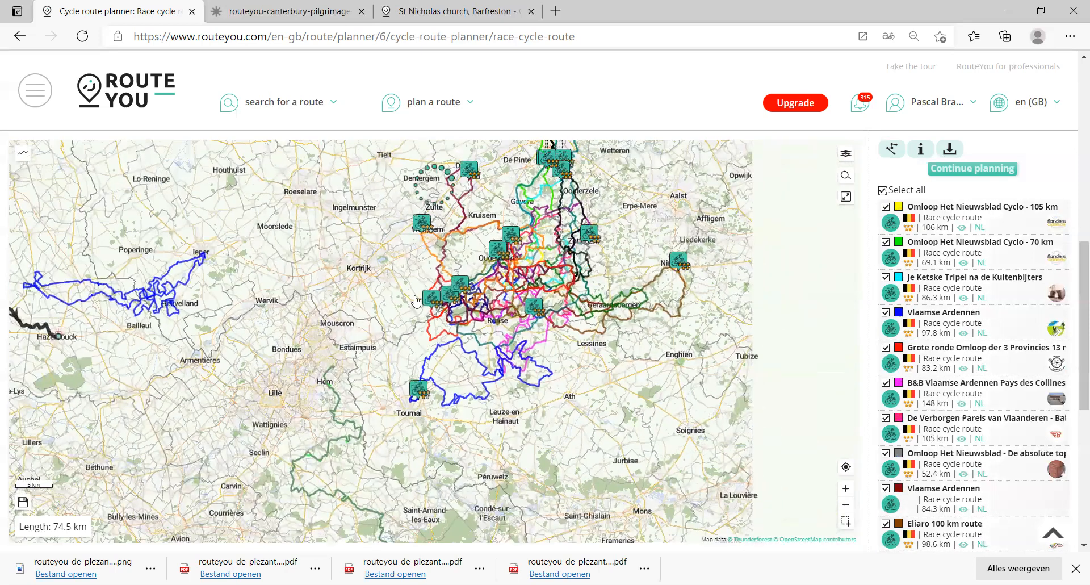
pyautogui.moveTo(302, 294); pyautogui.dragTo(423, 305)
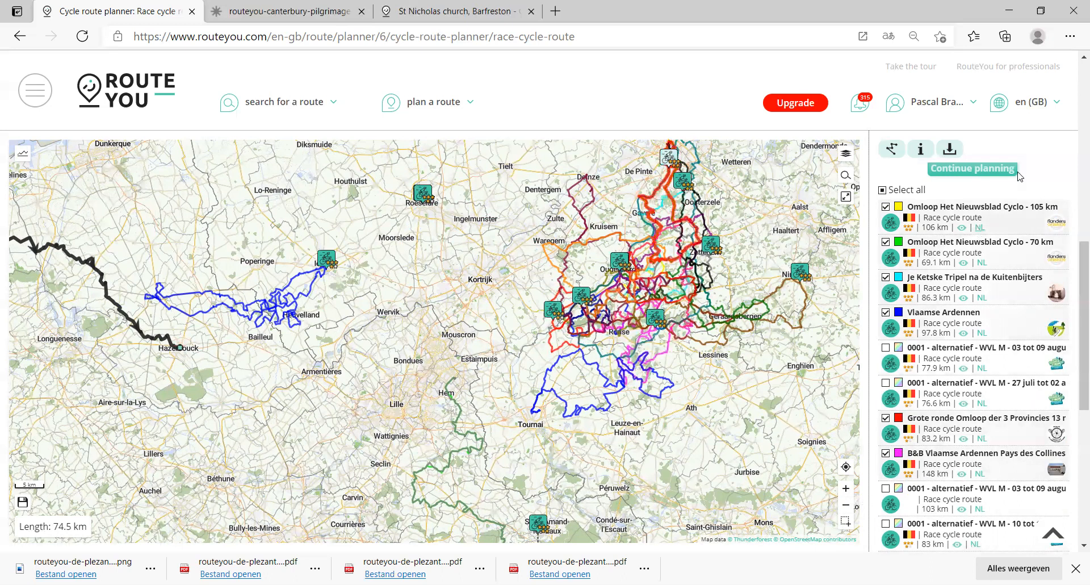
pyautogui.click(978, 169)
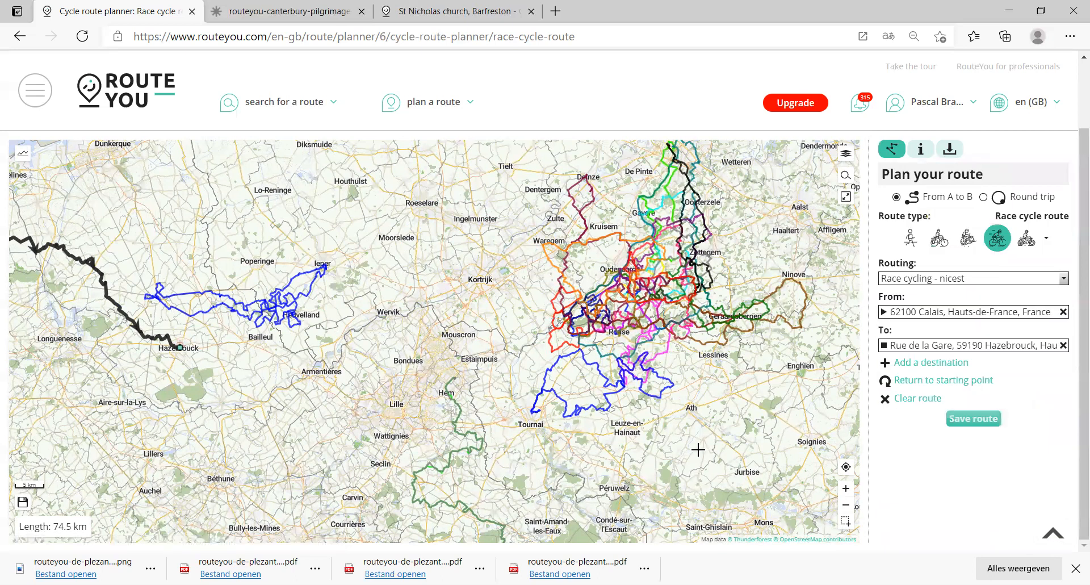
# - Extend the route from Hazebrouck along the Kirre Heuvellandroute with points at Rue de l'Hazewinde in Eecke and Rue de Méteren - Route du Parc
pyautogui.scroll(-1, 236, 348)
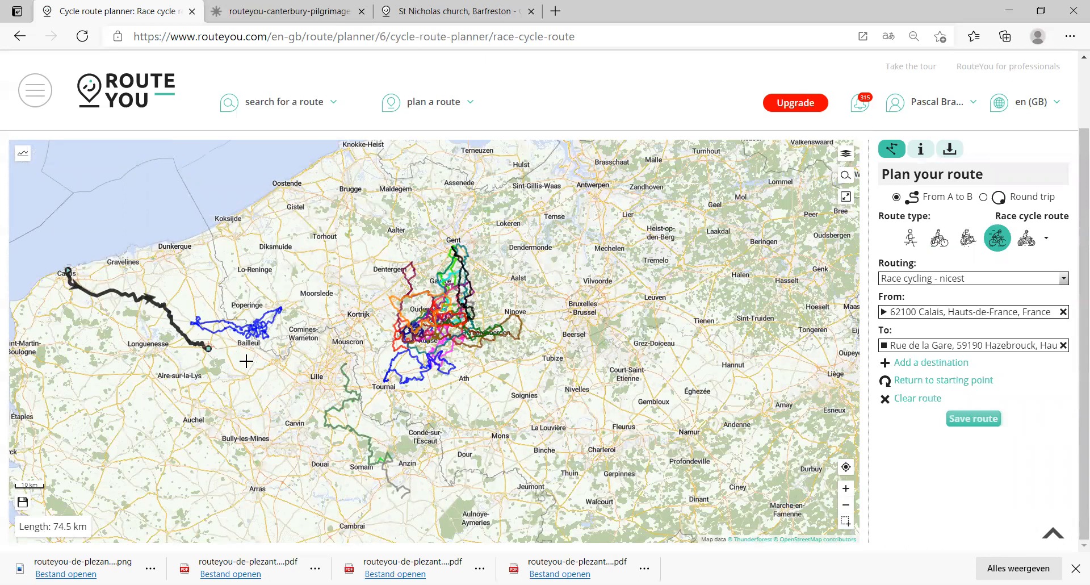
pyautogui.scroll(1, 245, 361)
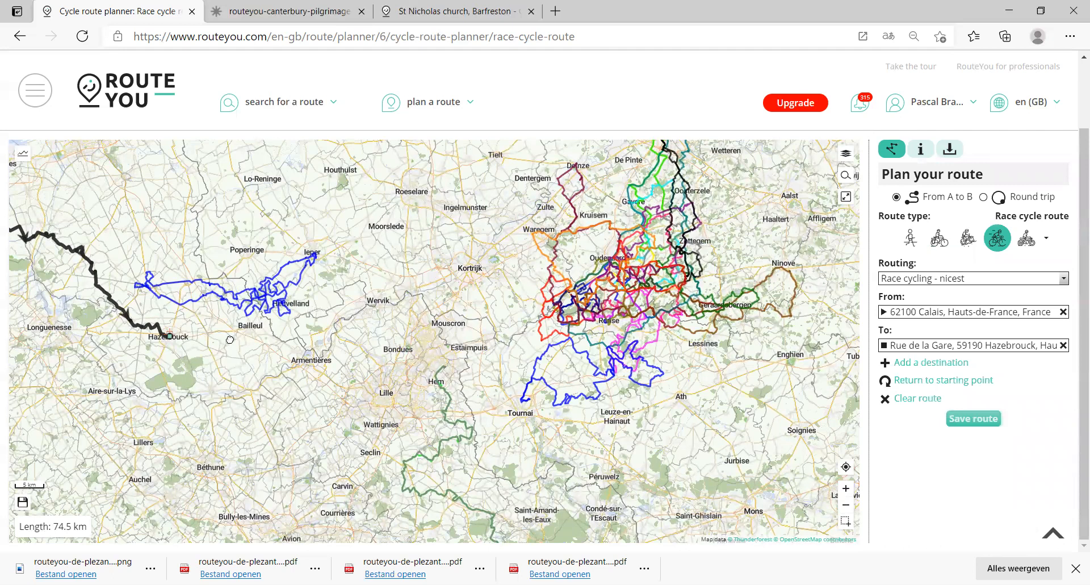
pyautogui.scroll(1, 121, 307)
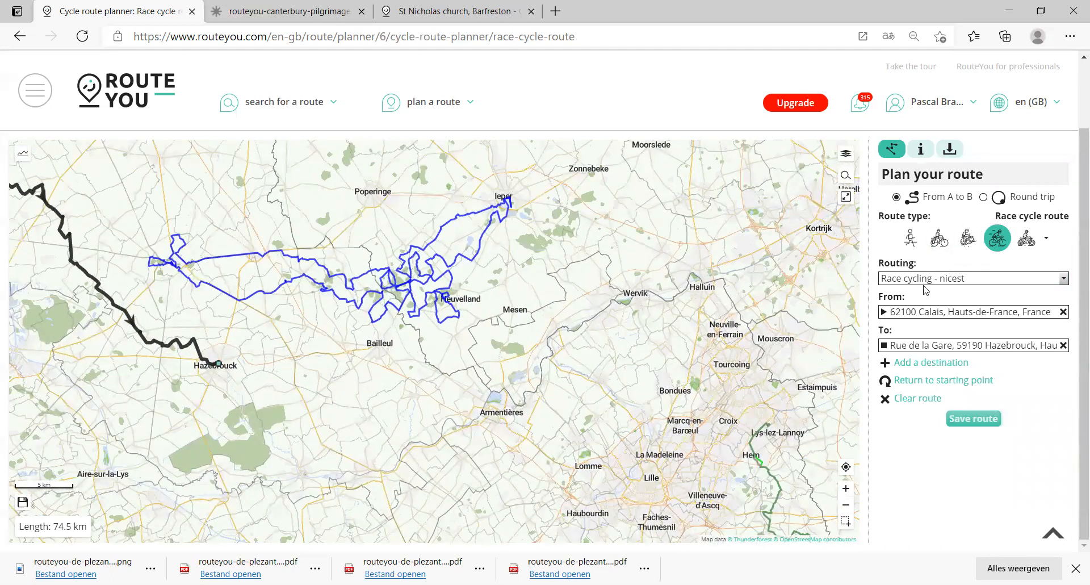
pyautogui.scroll(1, 233, 293)
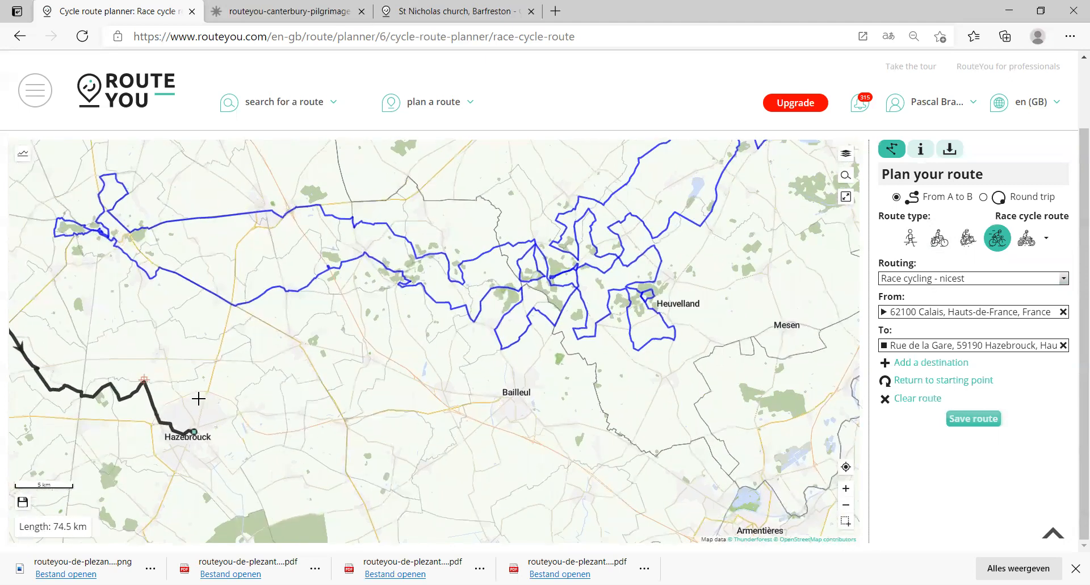
pyautogui.click(280, 288)
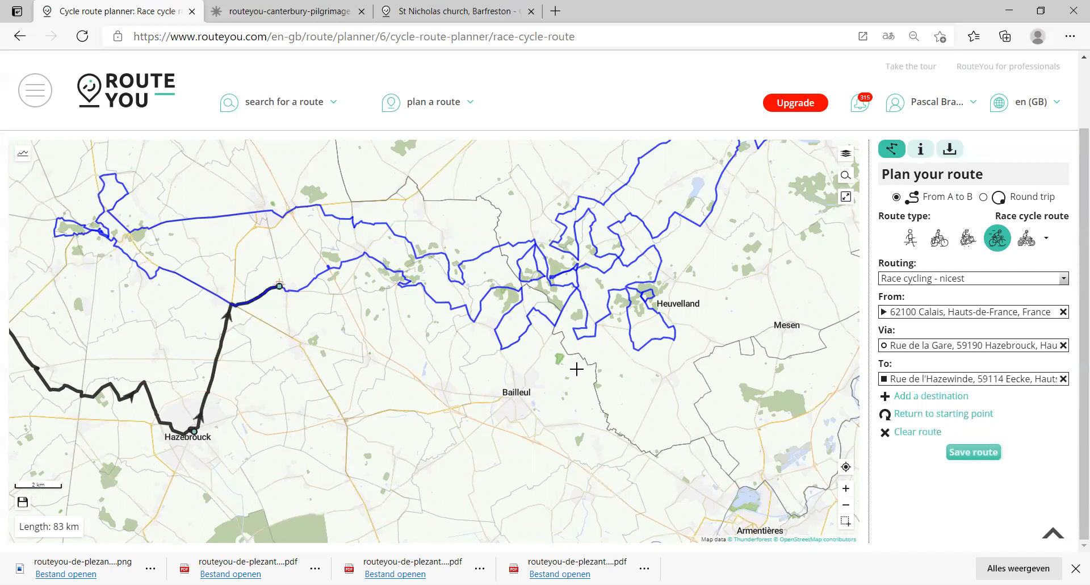
pyautogui.click(520, 288)
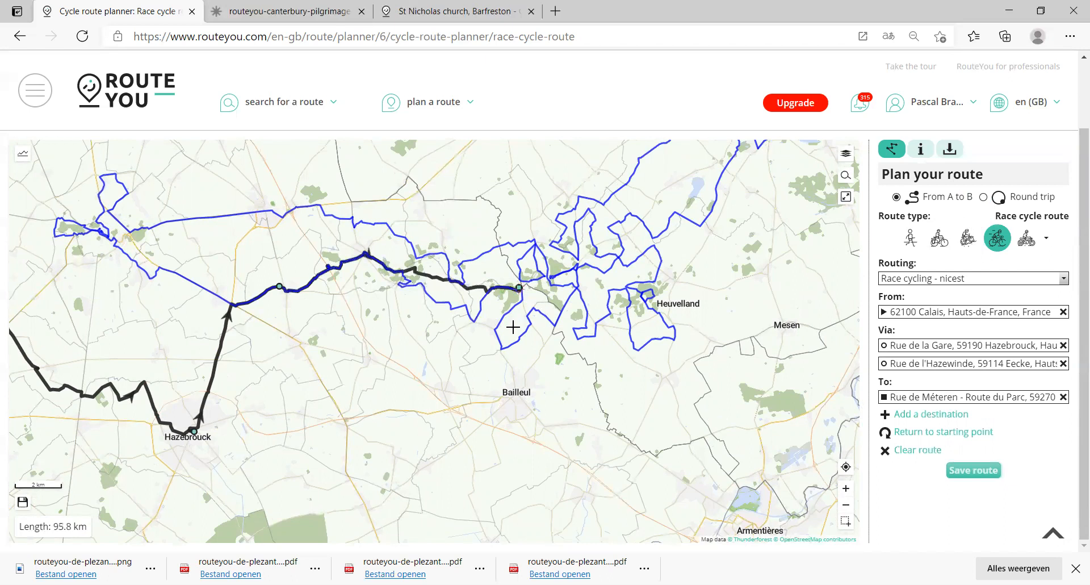
# - Reshape the route near Berthen to follow the Kirre Heuvellandroute via Chemin du Rossignol and Route du Parc in Saint-Jans-Cappel
pyautogui.scroll(1, 439, 269)
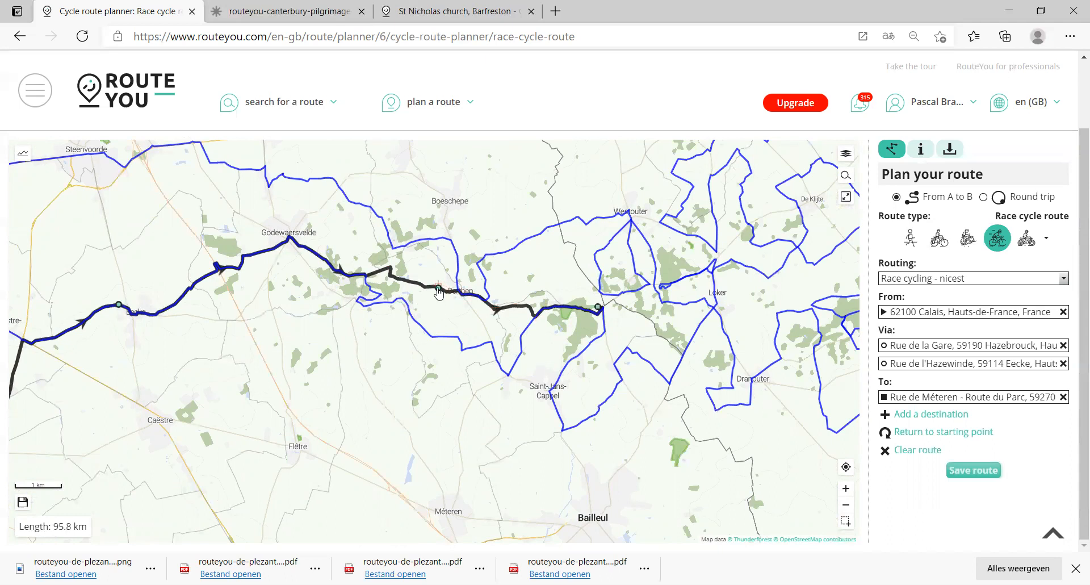
pyautogui.moveTo(437, 290); pyautogui.dragTo(435, 338)
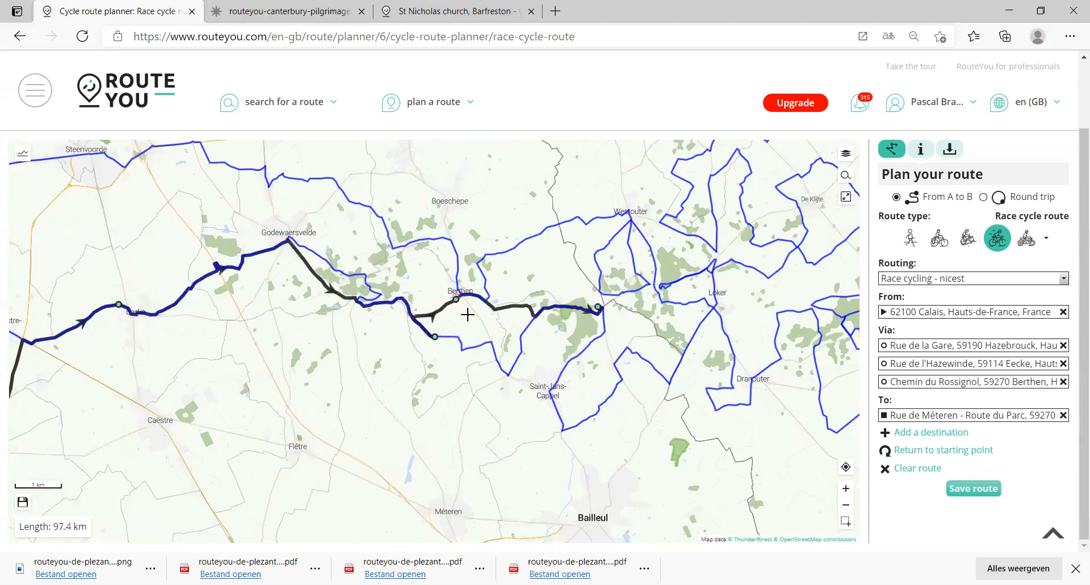
pyautogui.moveTo(454, 306); pyautogui.dragTo(512, 368)
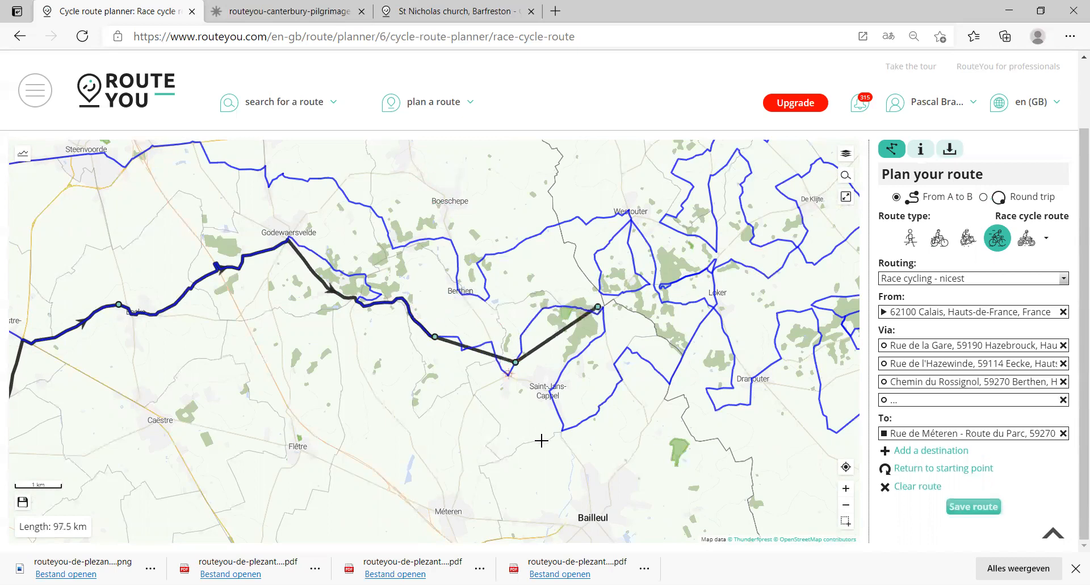
# - Extend the route past Lille to the Paris-Roubaix track at Rue de Pont Thibaut in Ennevelin
pyautogui.scroll(-2, 718, 414)
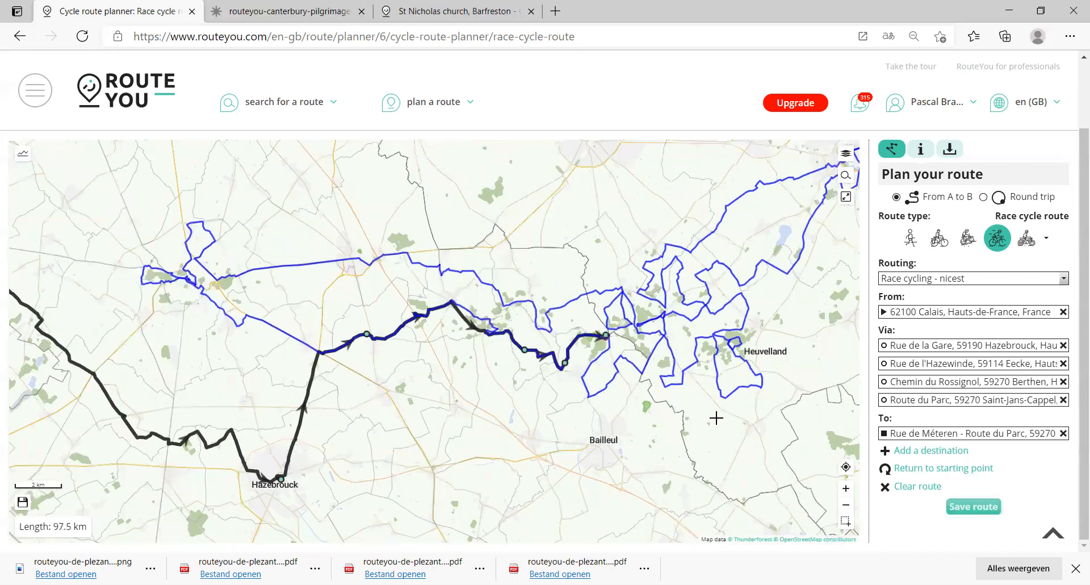
pyautogui.moveTo(722, 414); pyautogui.dragTo(420, 407)
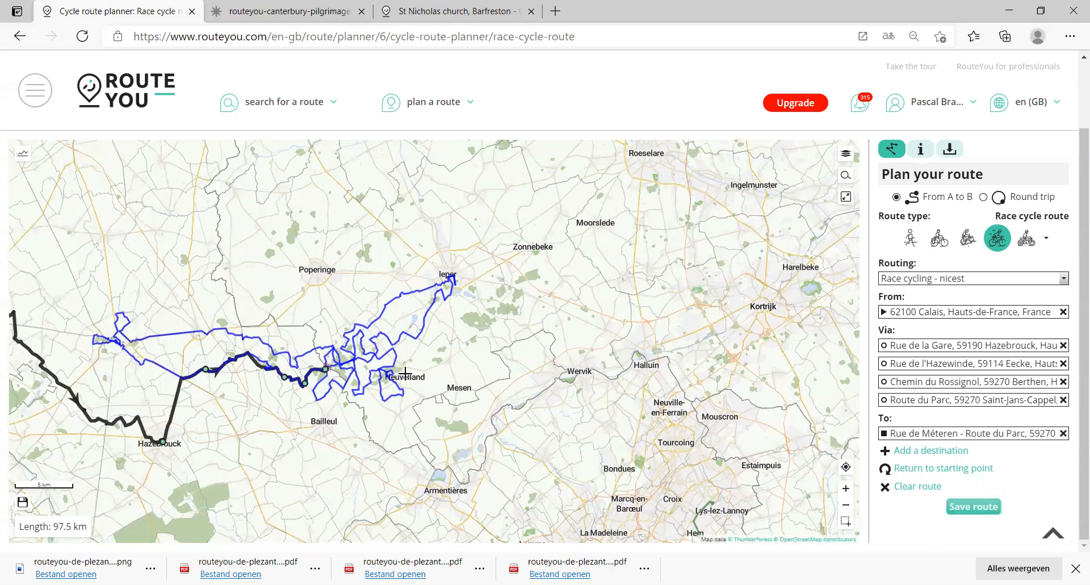
pyautogui.scroll(-1, 448, 398)
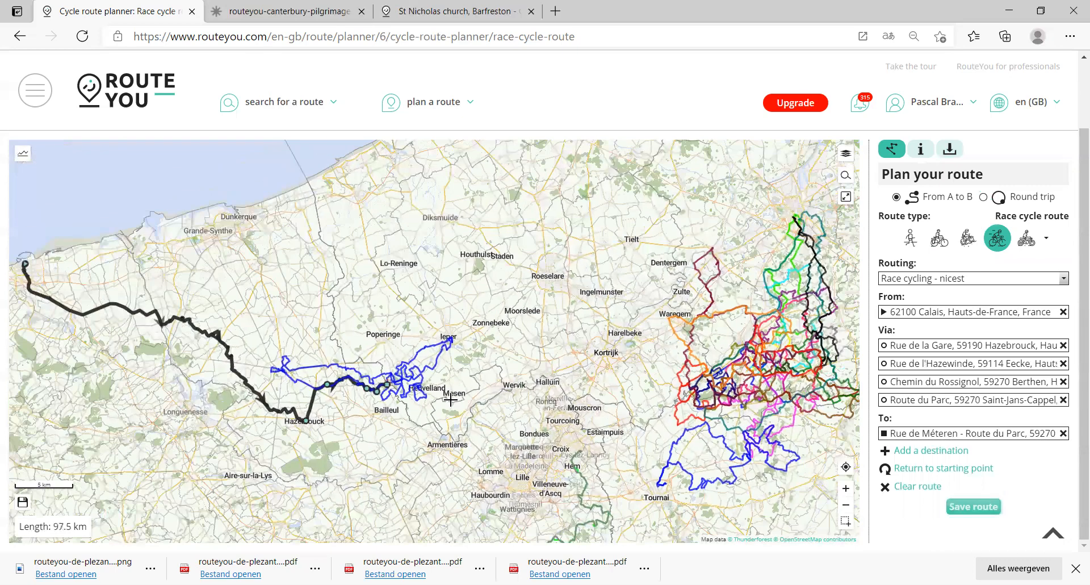
pyautogui.moveTo(535, 505); pyautogui.dragTo(500, 378)
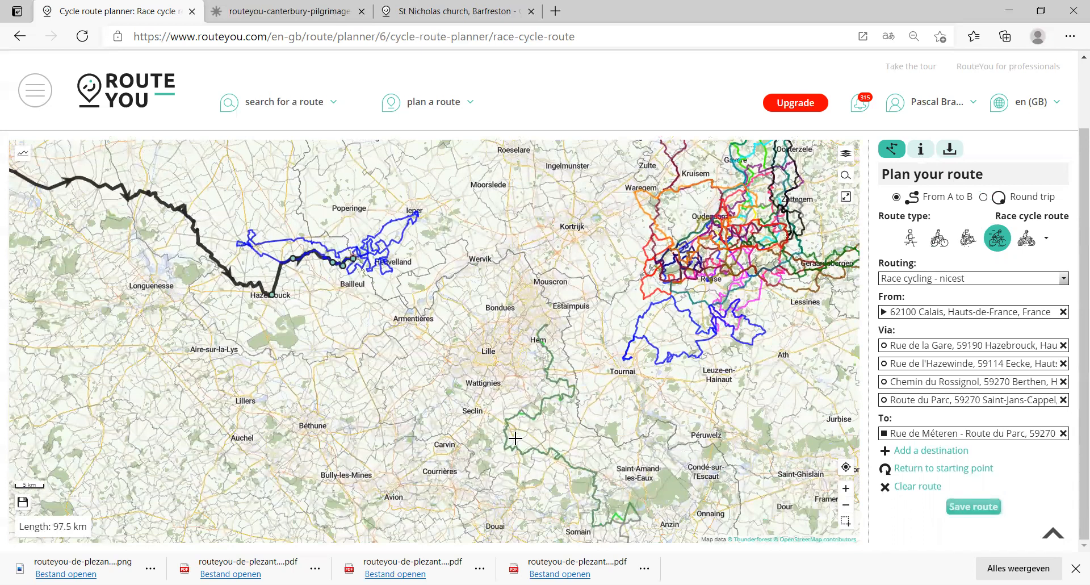
pyautogui.click(506, 418)
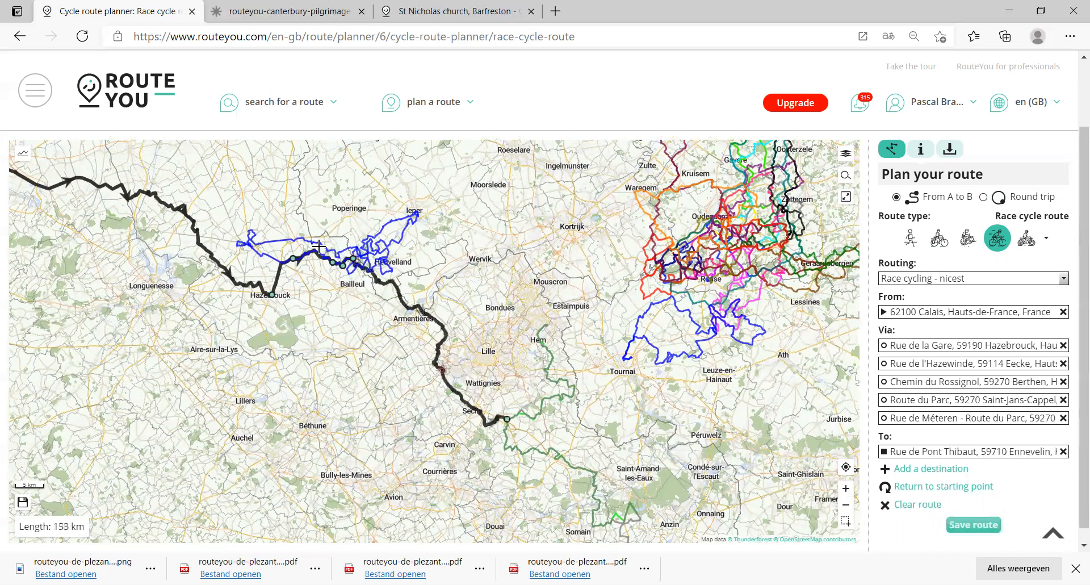
# - Extend the route from Ennevelin to the Paris-Roubaix track at Rue Georges Dhénaut in Hornaing
pyautogui.moveTo(446, 340)
pyautogui.mouseDown()
pyautogui.moveTo(456, 393)
pyautogui.moveTo(492, 421)
pyautogui.mouseUp()
pyautogui.moveTo(603, 515); pyautogui.dragTo(513, 382)
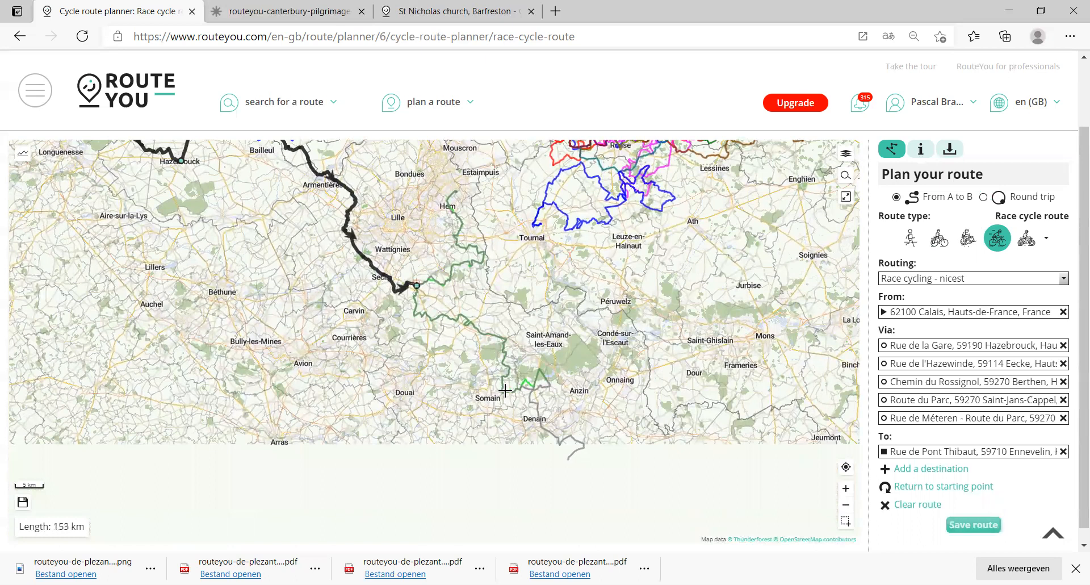
pyautogui.click(506, 391)
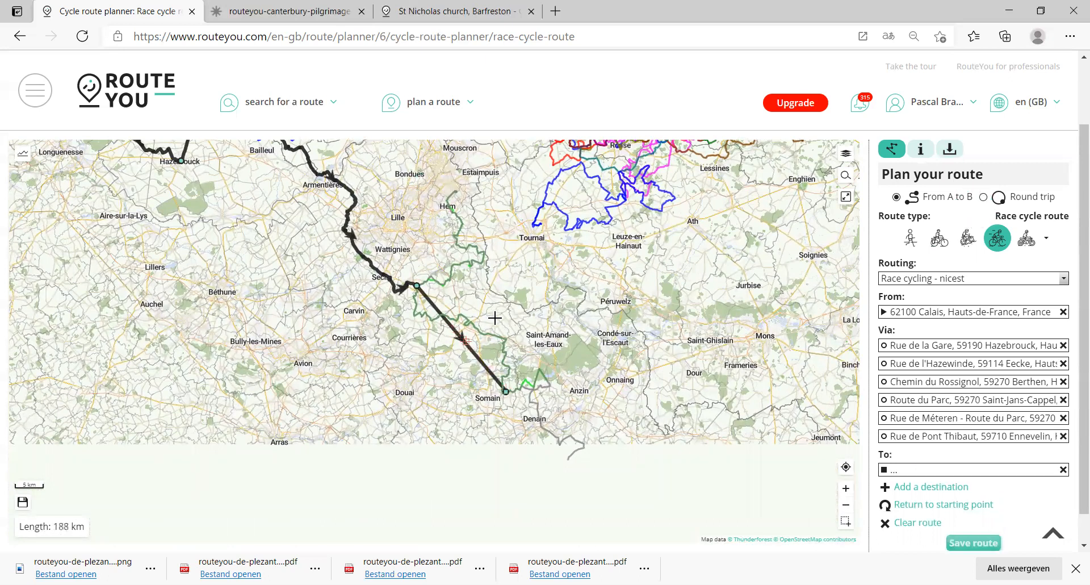
pyautogui.scroll(2, 495, 318)
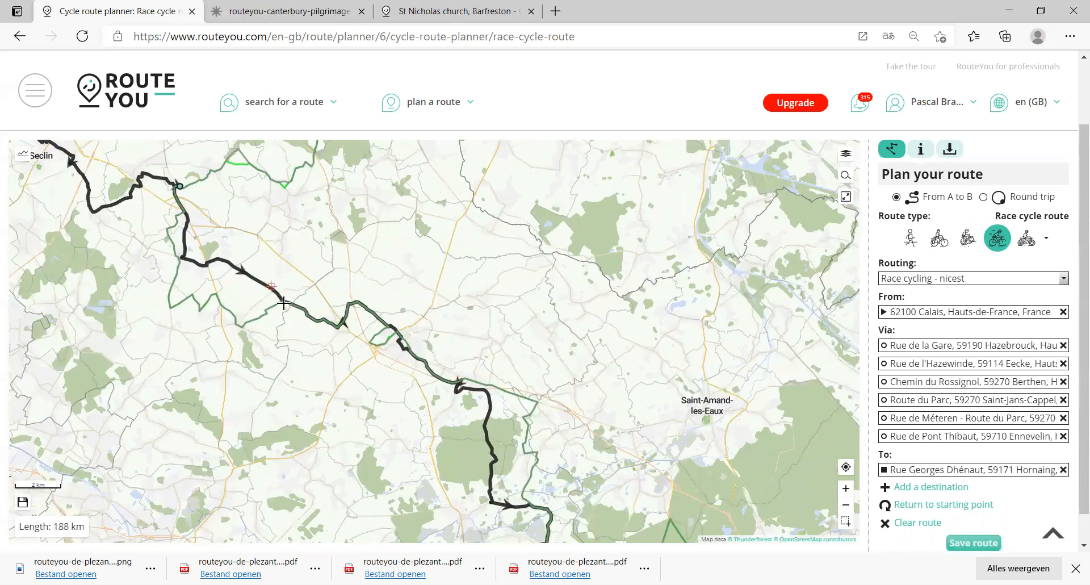
# - Reshape the route along Paris-Roubaix via D 953 in Sars-et-Rosières and move its end point to D 81 in Hornaing
pyautogui.moveTo(486, 436); pyautogui.dragTo(529, 401)
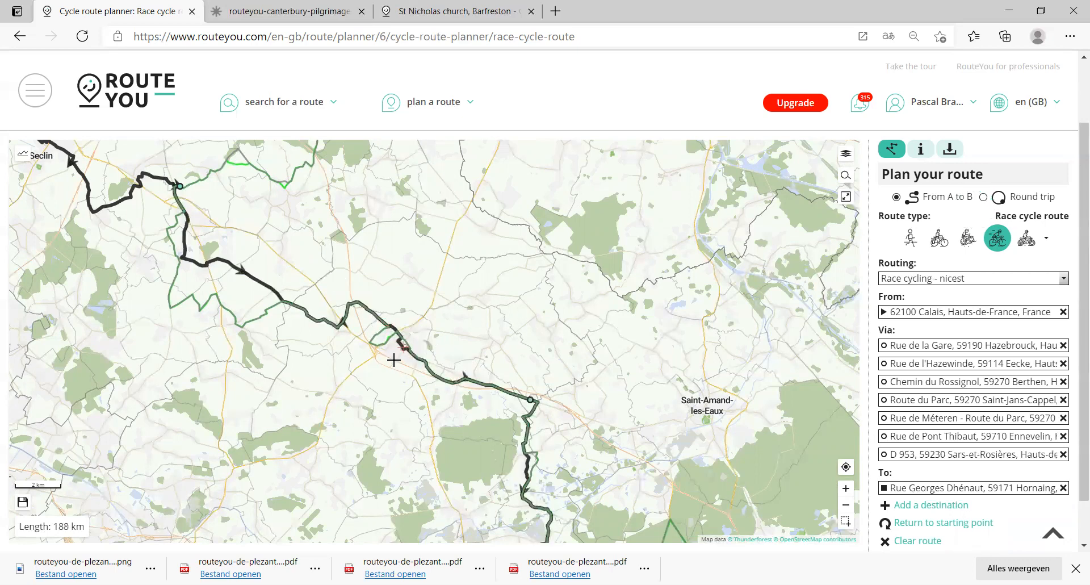
pyautogui.scroll(-1, 393, 360)
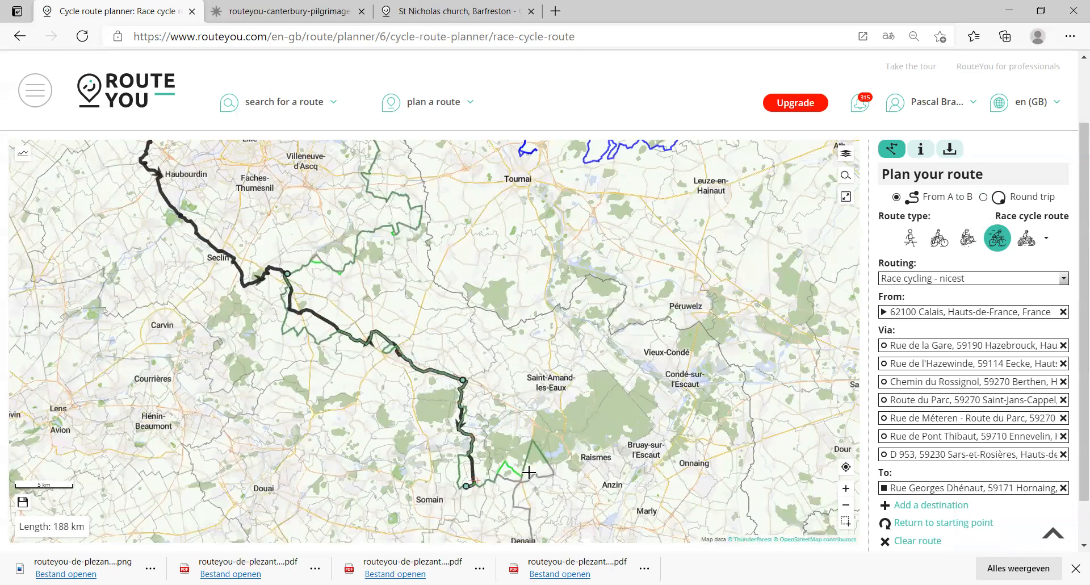
pyautogui.scroll(-1, 478, 489)
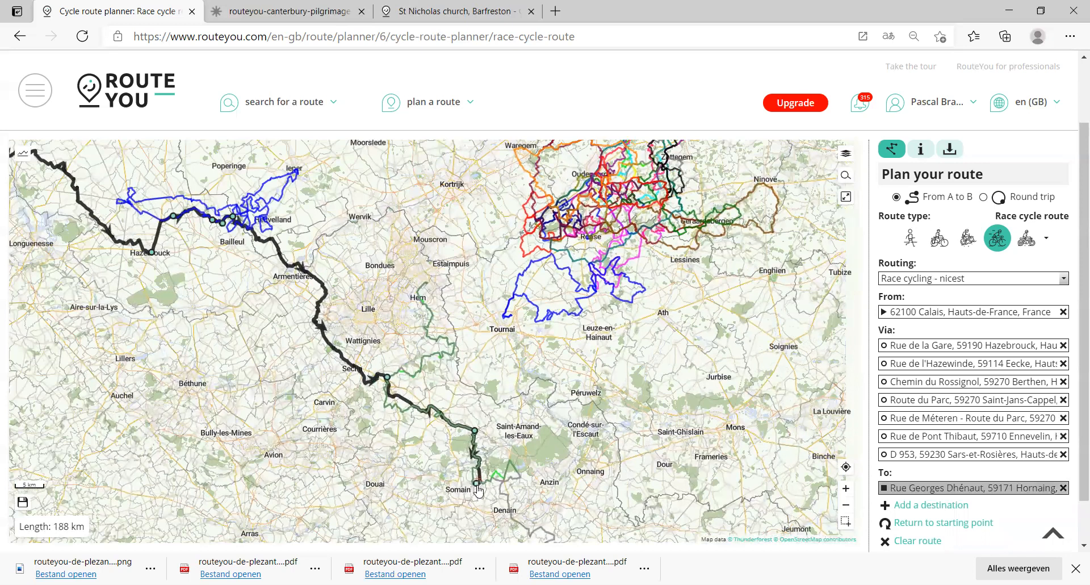
pyautogui.moveTo(478, 481); pyautogui.dragTo(482, 483)
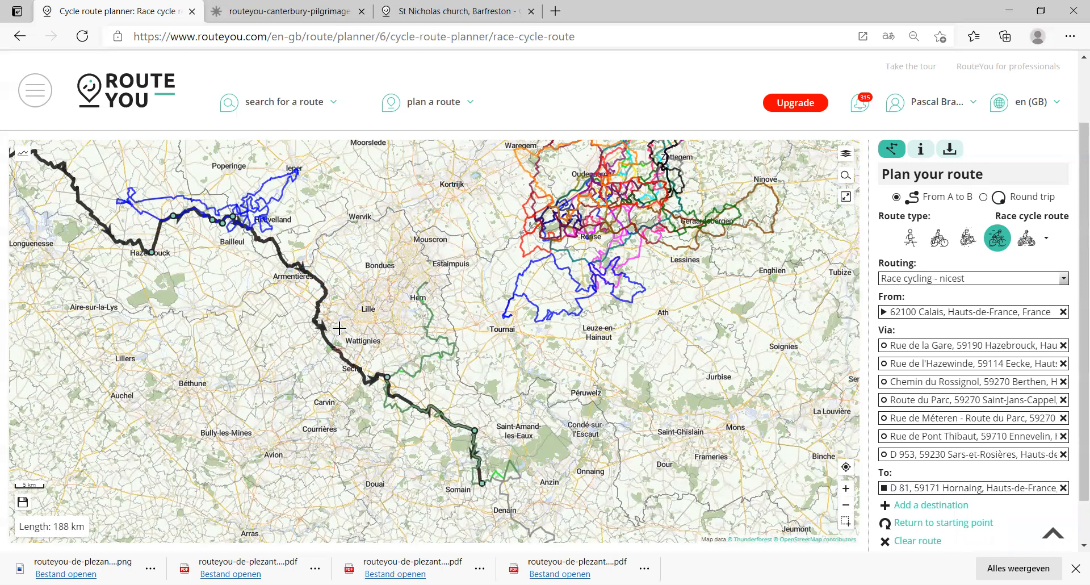
# - Set the routing to Race cycling - shortest and apply it only to the next modifications
pyautogui.moveTo(563, 433); pyautogui.dragTo(463, 443)
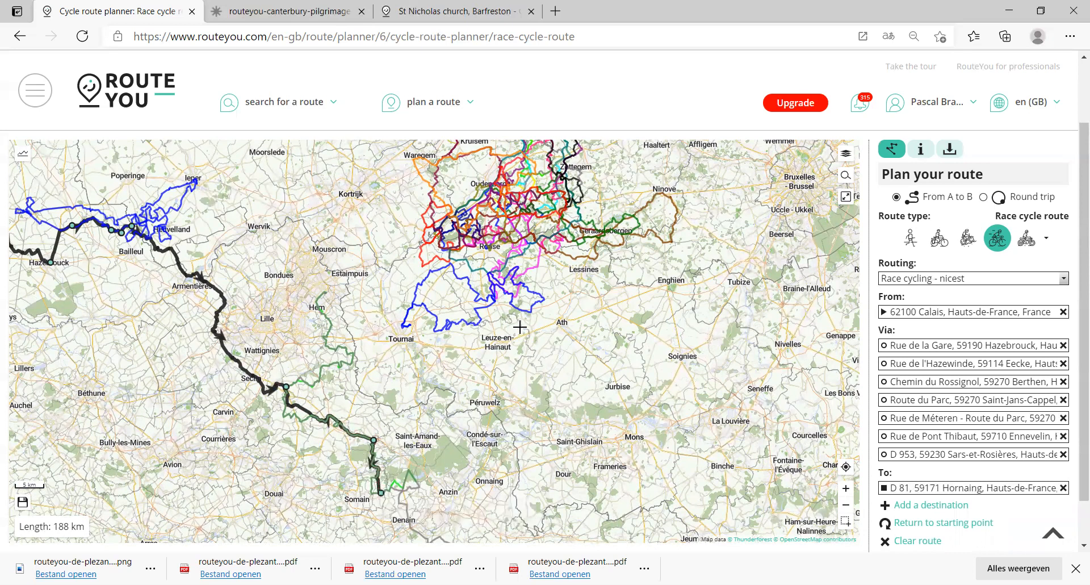
pyautogui.click(956, 282)
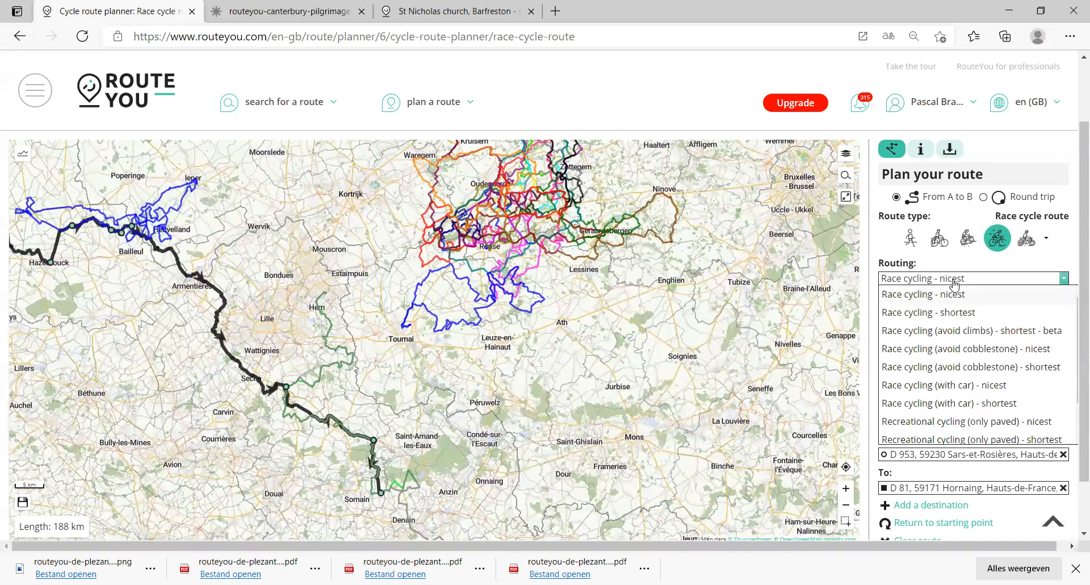
pyautogui.click(957, 312)
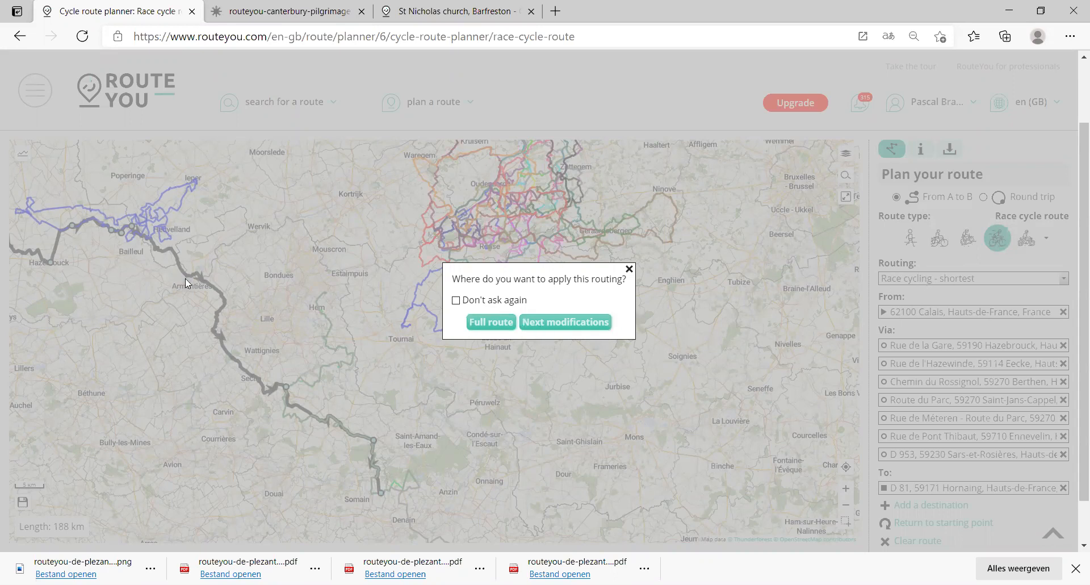
pyautogui.click(565, 322)
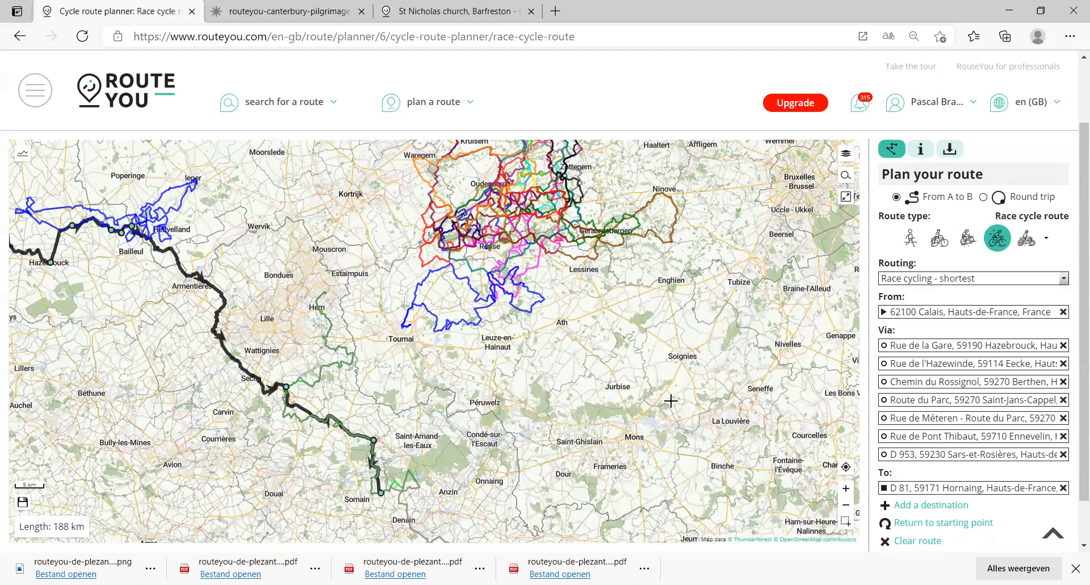
# - Extend the route from Hornaing to Bas Gardin in Tournai and on to Rue Caluyères in Frasnes-lez-Anvaing
pyautogui.click(434, 329)
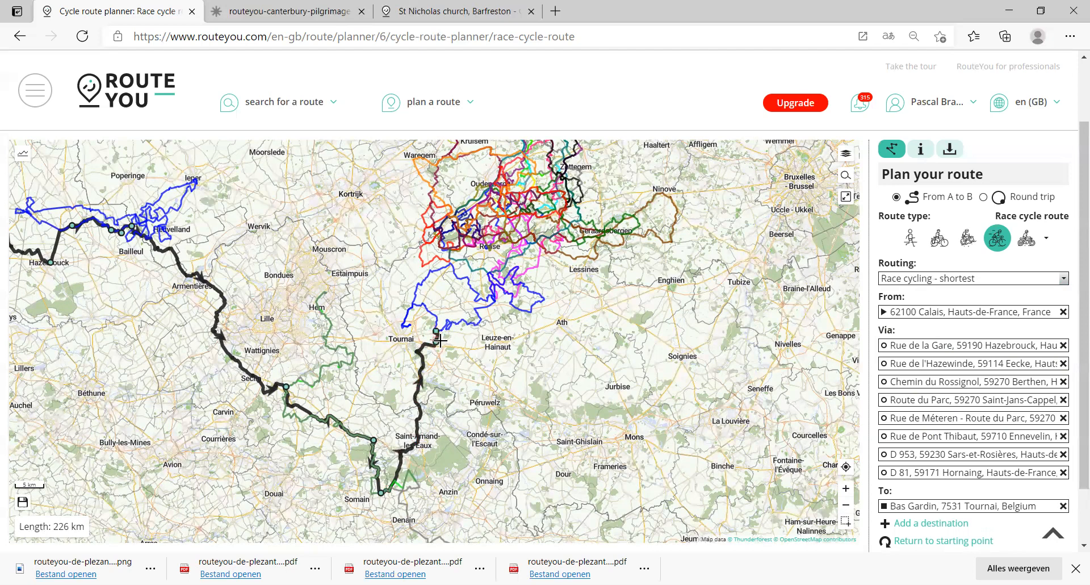
pyautogui.scroll(1, 444, 339)
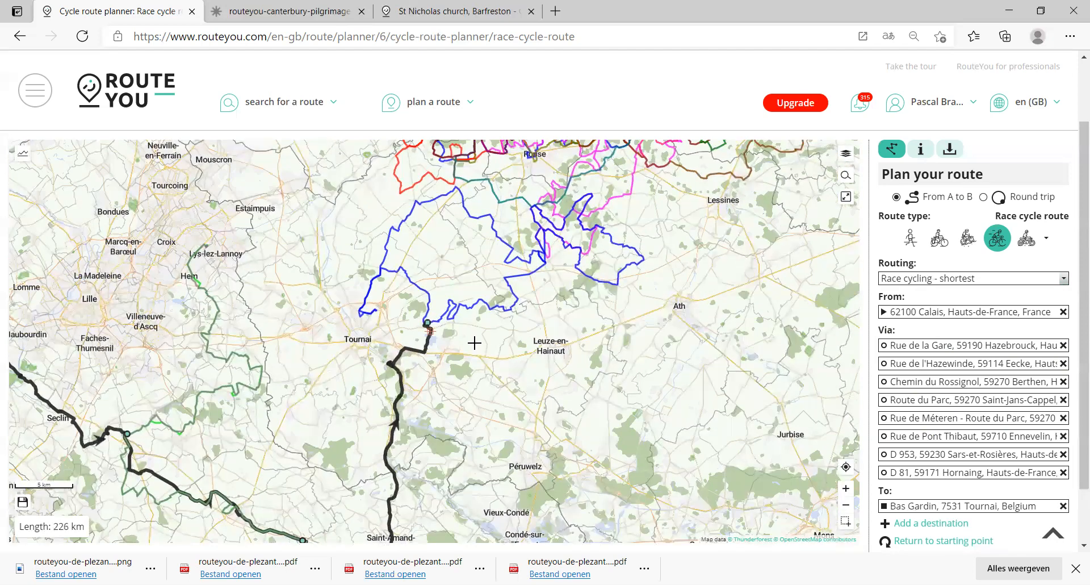
pyautogui.scroll(-1, 475, 342)
pyautogui.moveTo(476, 328); pyautogui.dragTo(509, 428)
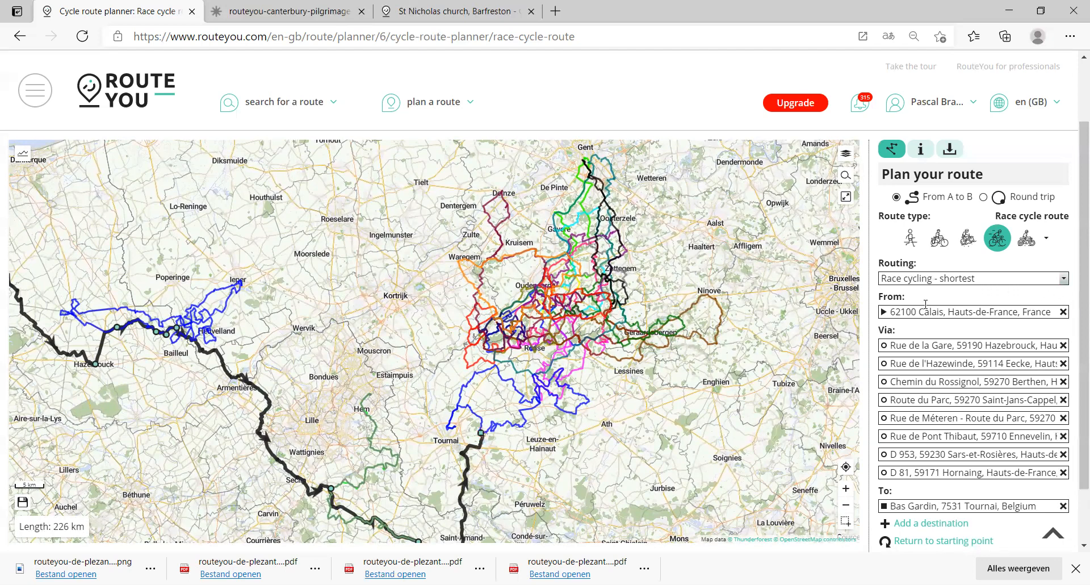
pyautogui.scroll(1, 589, 389)
pyautogui.scroll(1, 426, 420)
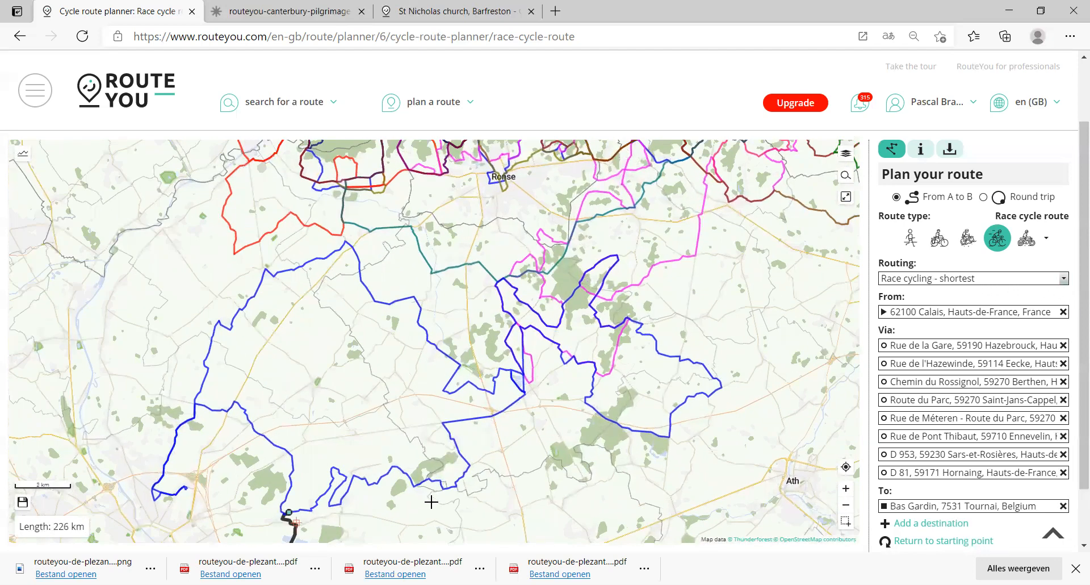
pyautogui.click(537, 335)
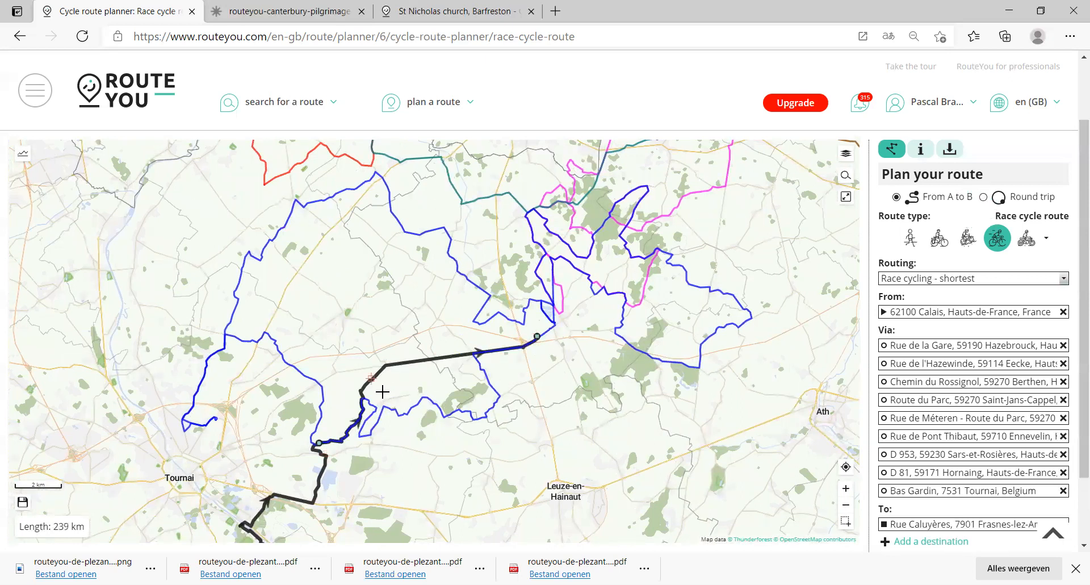
# - Reshape the route via Rue de la Barre in Tournai and move its end point to Route d'Hacquegnies in Frasnes-lez-Anvaing
pyautogui.moveTo(414, 362); pyautogui.dragTo(423, 400)
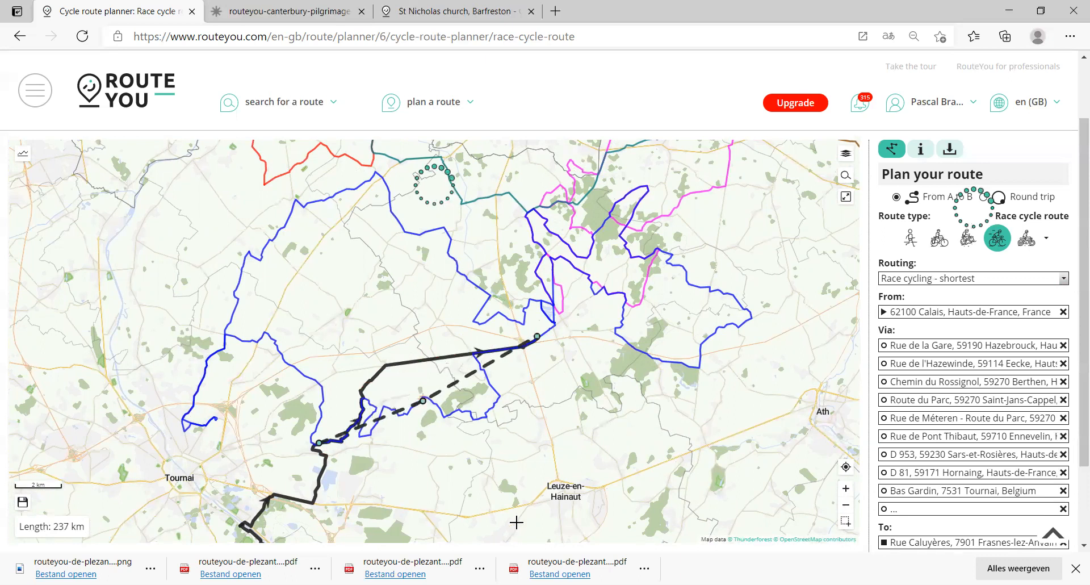
pyautogui.scroll(1, 423, 402)
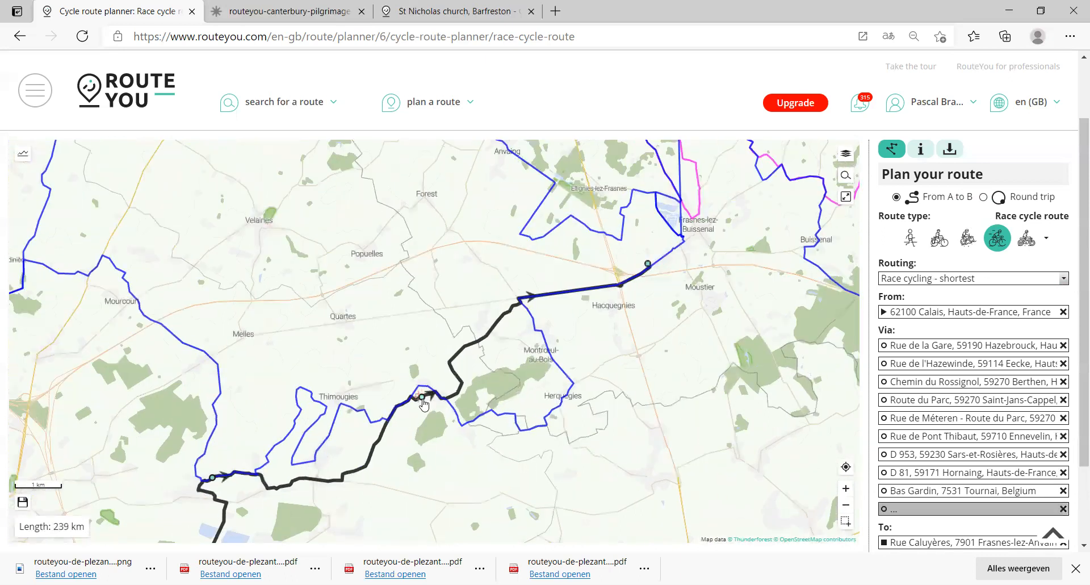
pyautogui.moveTo(421, 392); pyautogui.dragTo(422, 385)
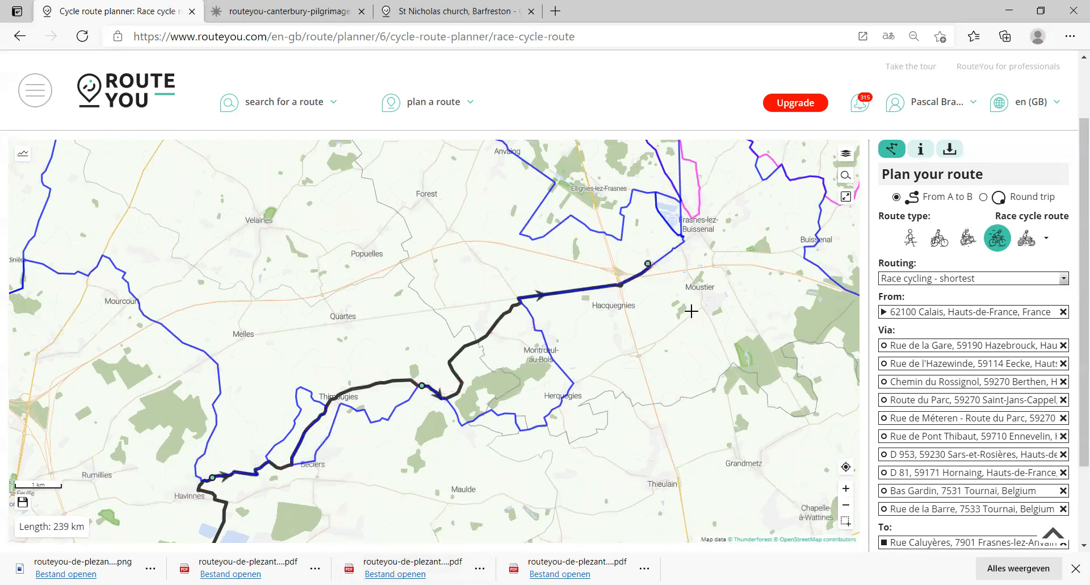
pyautogui.moveTo(679, 325); pyautogui.dragTo(560, 492)
pyautogui.moveTo(508, 448); pyautogui.dragTo(521, 448)
# - Extend the route along the classics via Rue Aulnoit in Frasnes-lez-Anvaing to Quatre Vents in Ellezelles
pyautogui.scroll(-1, 628, 453)
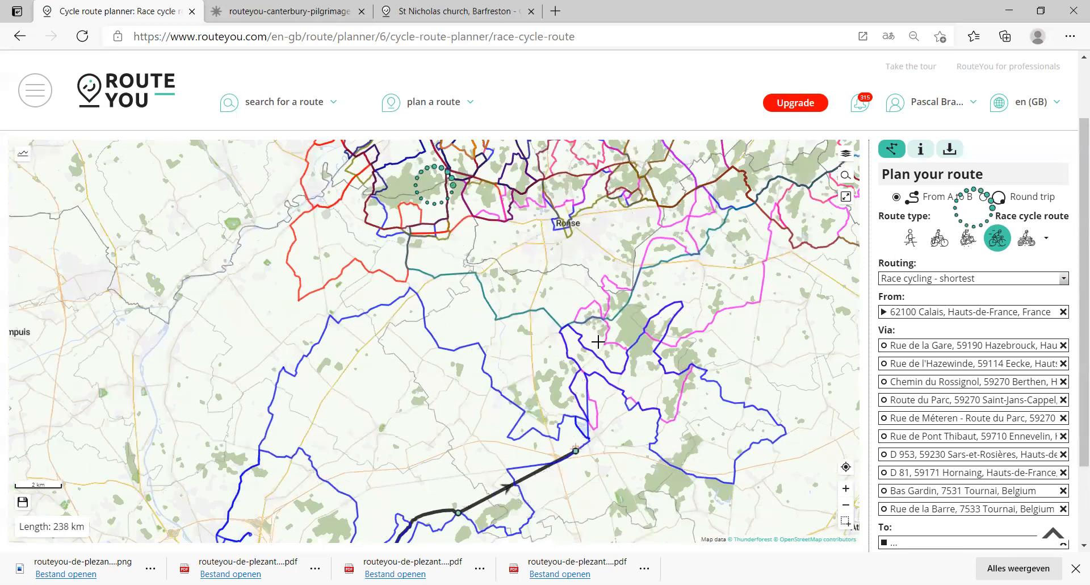
pyautogui.click(563, 334)
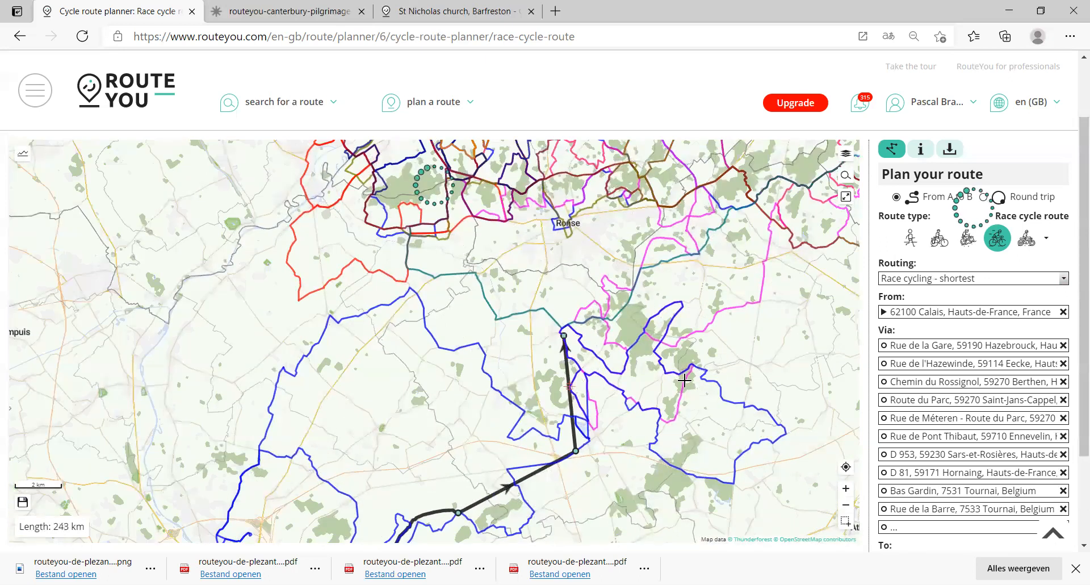
pyautogui.click(645, 250)
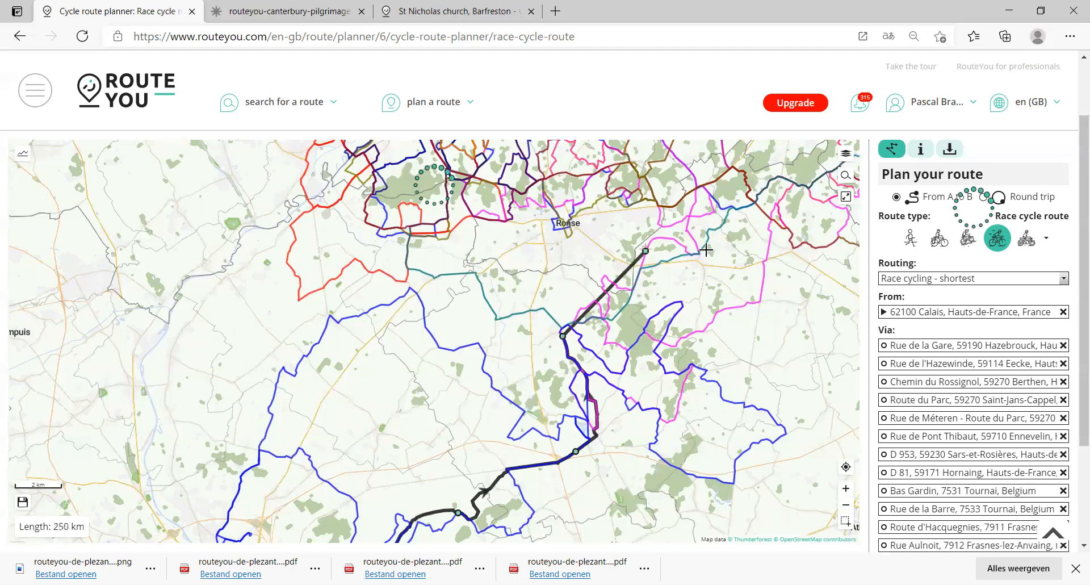
pyautogui.moveTo(712, 242); pyautogui.dragTo(682, 354)
pyautogui.click(663, 305)
pyautogui.scroll(1, 665, 383)
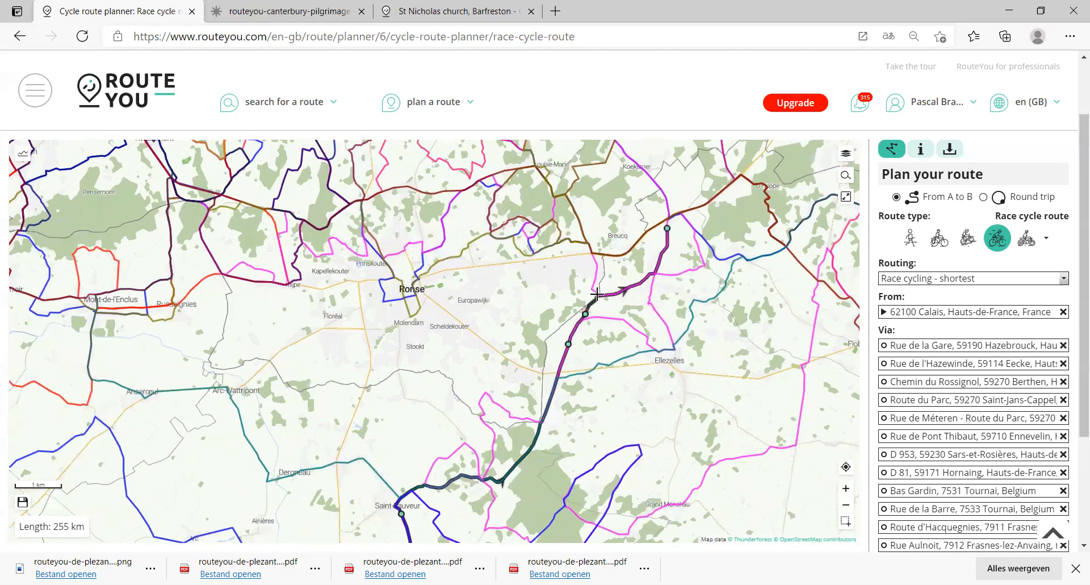
# - Move the two via points before Quatre Vents to Rue Notre-Dame and Maclinoire in Ellezelles
pyautogui.moveTo(585, 313); pyautogui.dragTo(673, 354)
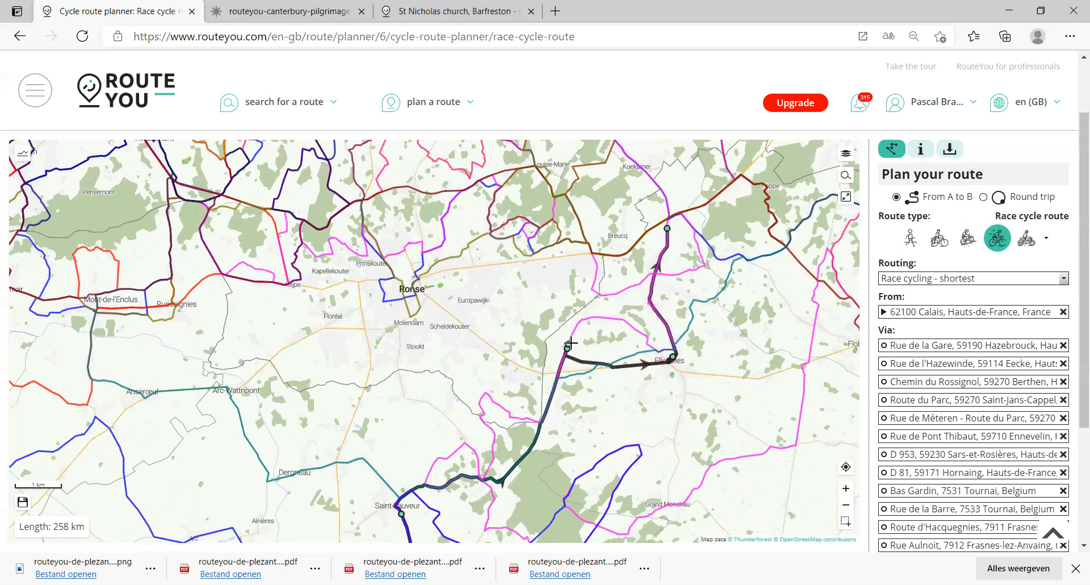
pyautogui.moveTo(575, 357); pyautogui.dragTo(588, 375)
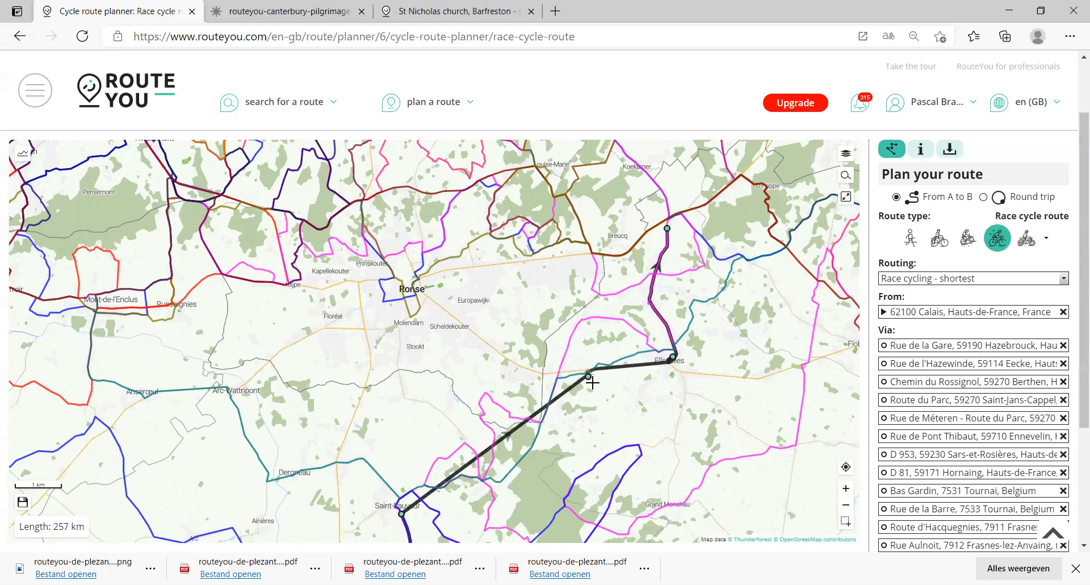
pyautogui.scroll(-1, 600, 398)
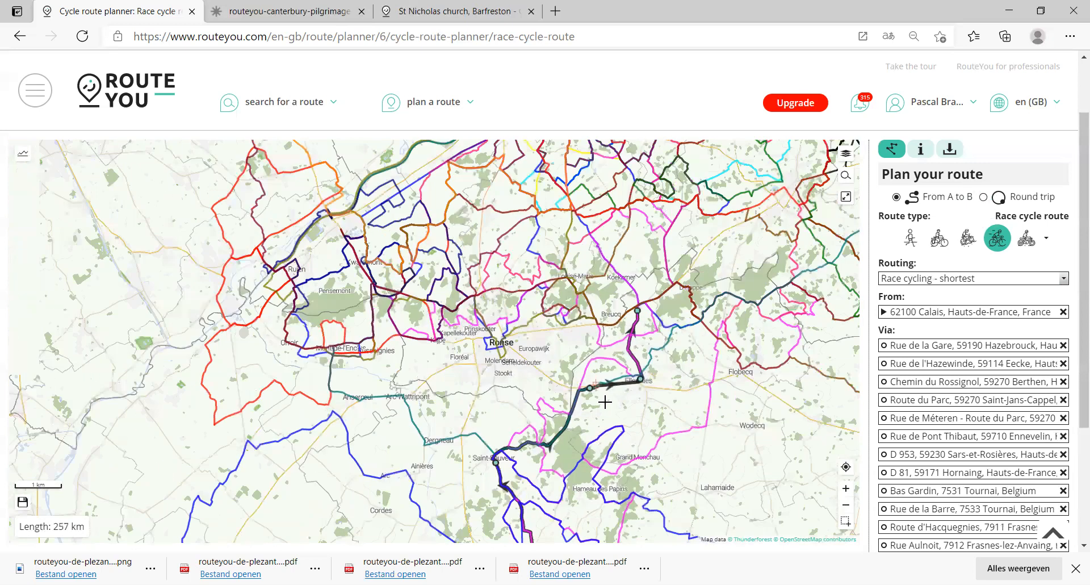
# - Extend the route north via Bossenaarstraat in Etikhove to Mathijs Casteleinstraat in Oudenaarde
pyautogui.moveTo(651, 318); pyautogui.dragTo(682, 383)
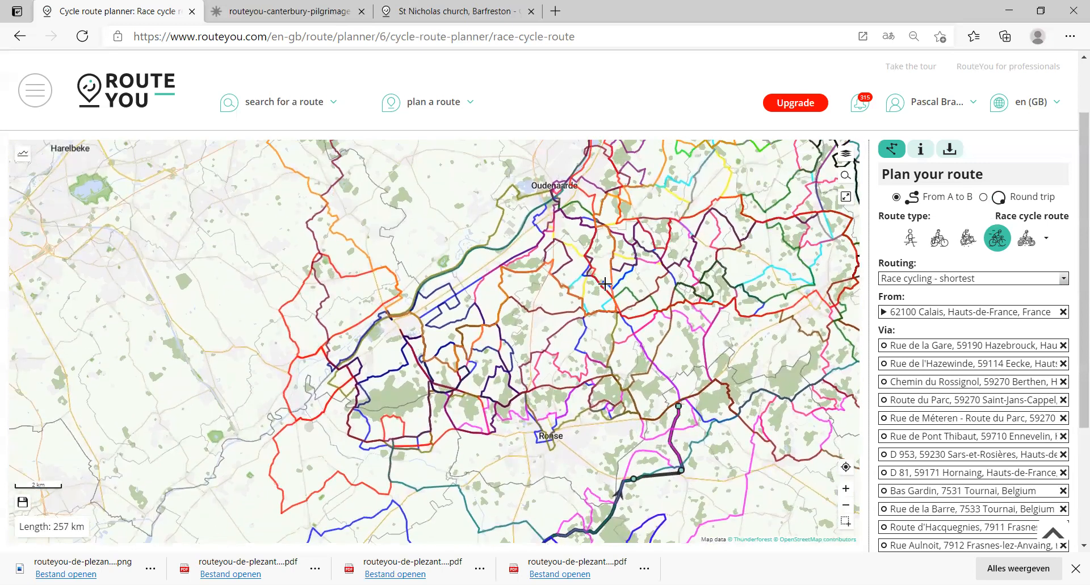
pyautogui.click(602, 285)
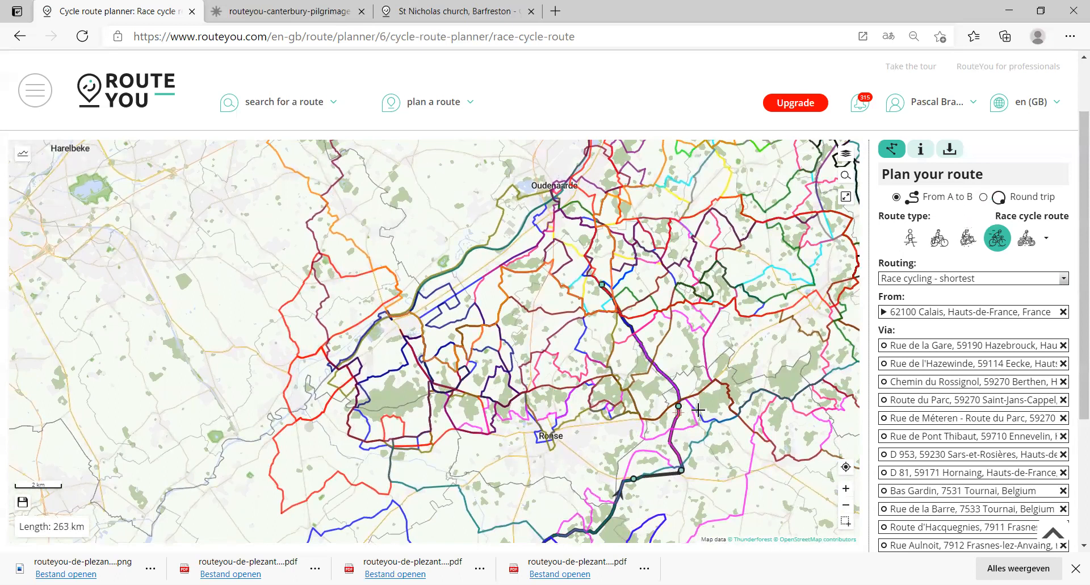
pyautogui.scroll(1, 593, 241)
pyautogui.moveTo(593, 241); pyautogui.dragTo(634, 330)
pyautogui.click(527, 247)
pyautogui.scroll(-1, 624, 450)
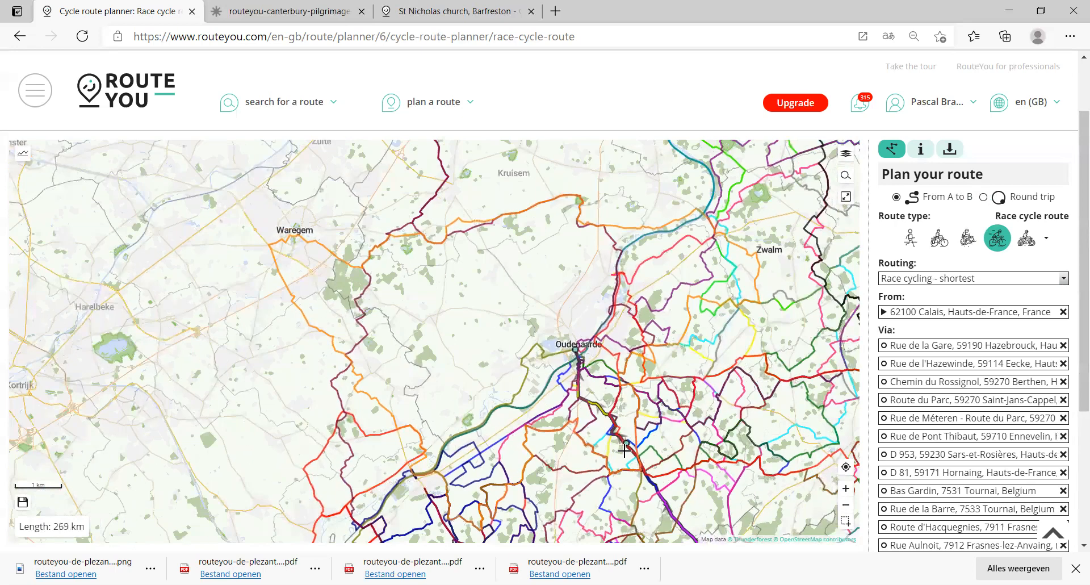
# - Reshape the stretch between Quatre Vents and Etikhove to pass Rijstveldweg in Zegelsem
pyautogui.scroll(-1, 723, 454)
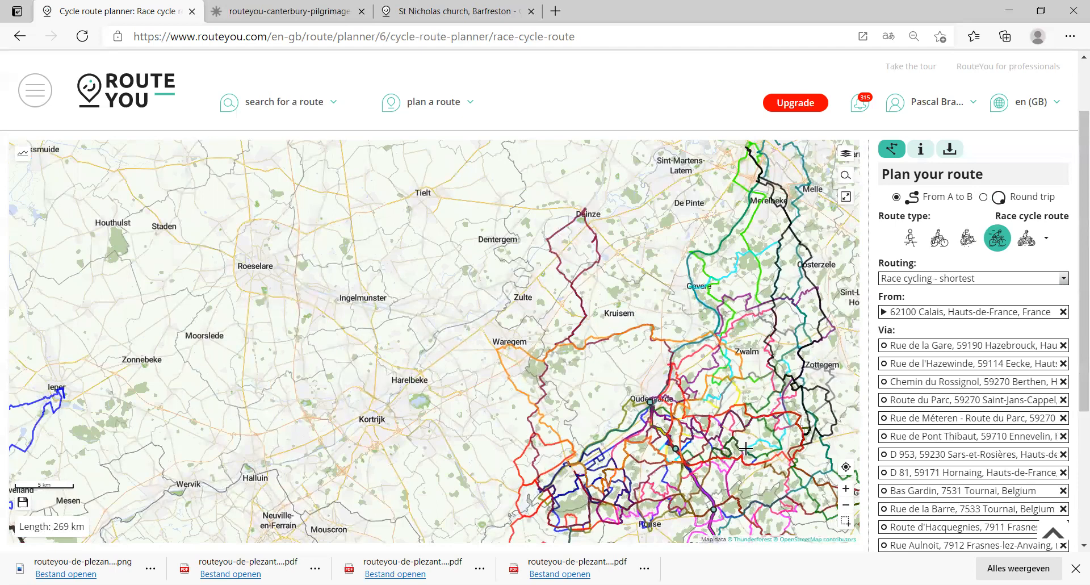
pyautogui.scroll(2, 743, 447)
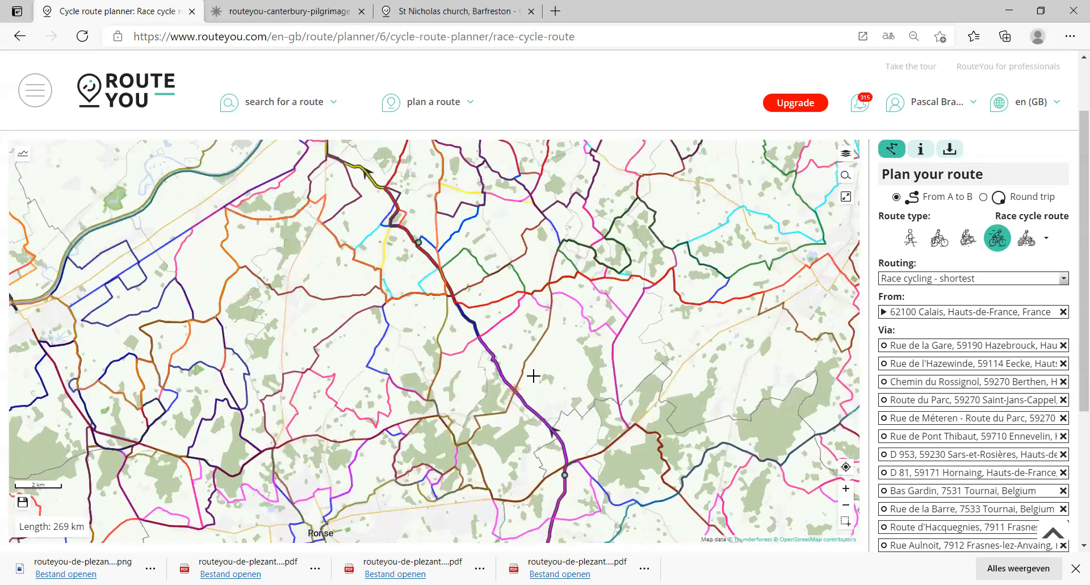
pyautogui.moveTo(534, 418); pyautogui.dragTo(649, 276)
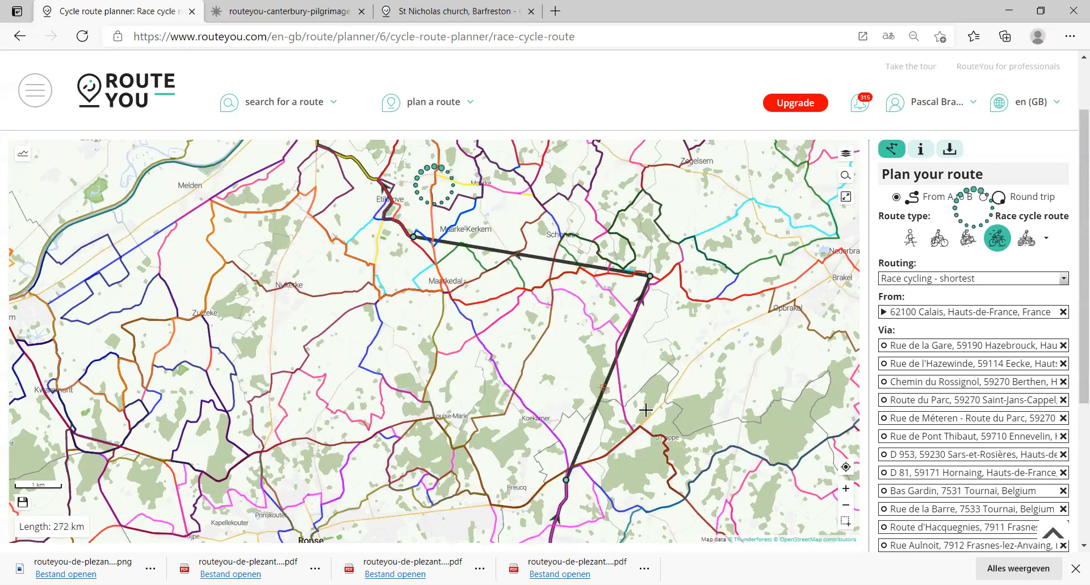
# - Check the complete route from Calais to Oudenaarde and its full list of via points
pyautogui.scroll(-3, 465, 379)
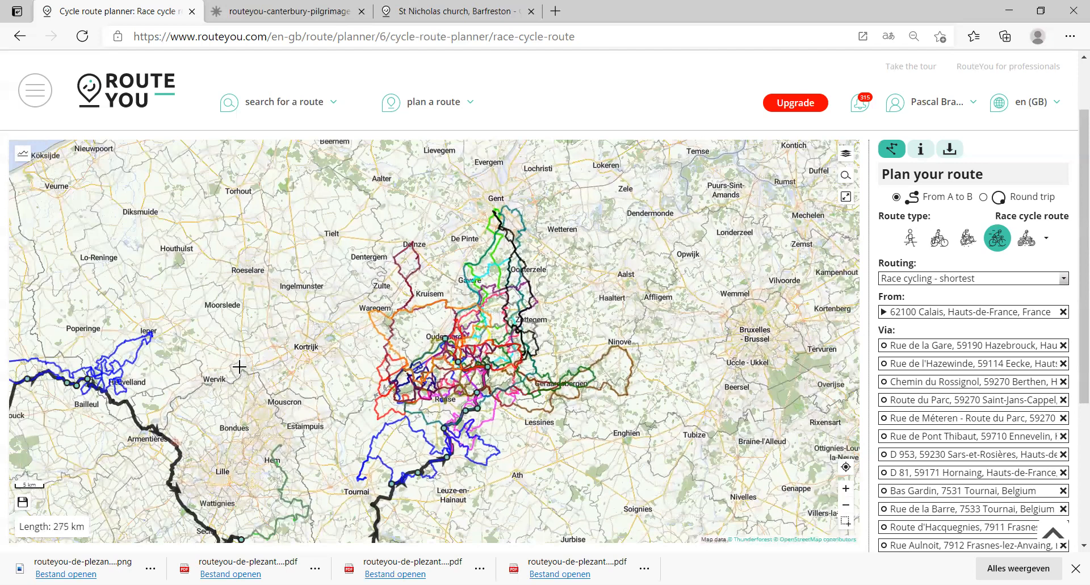
pyautogui.scroll(-1, 239, 367)
pyautogui.moveTo(238, 363); pyautogui.dragTo(536, 440)
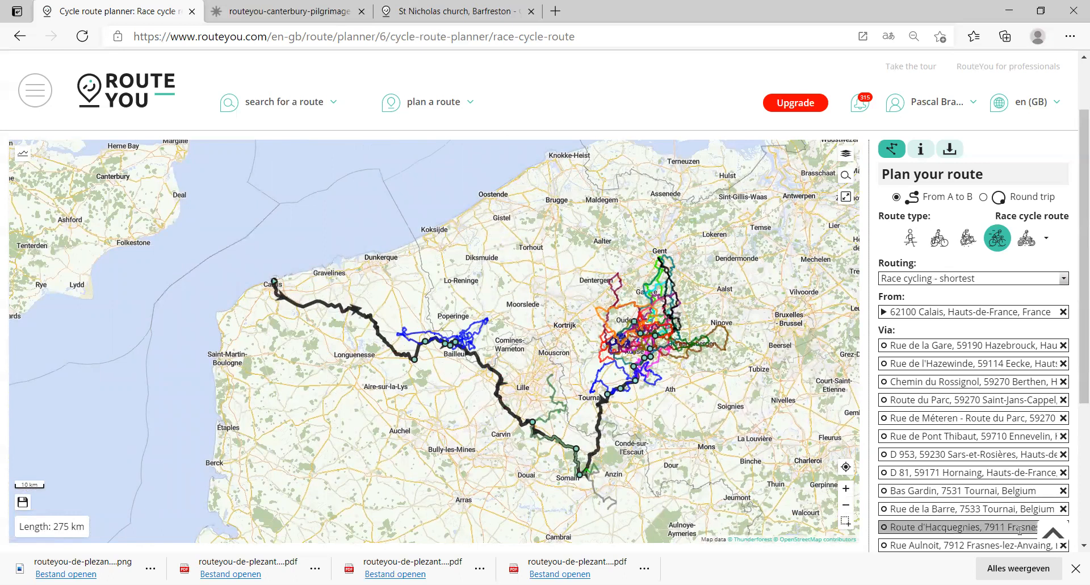
pyautogui.scroll(-2, 872, 440)
pyautogui.scroll(-2, 873, 440)
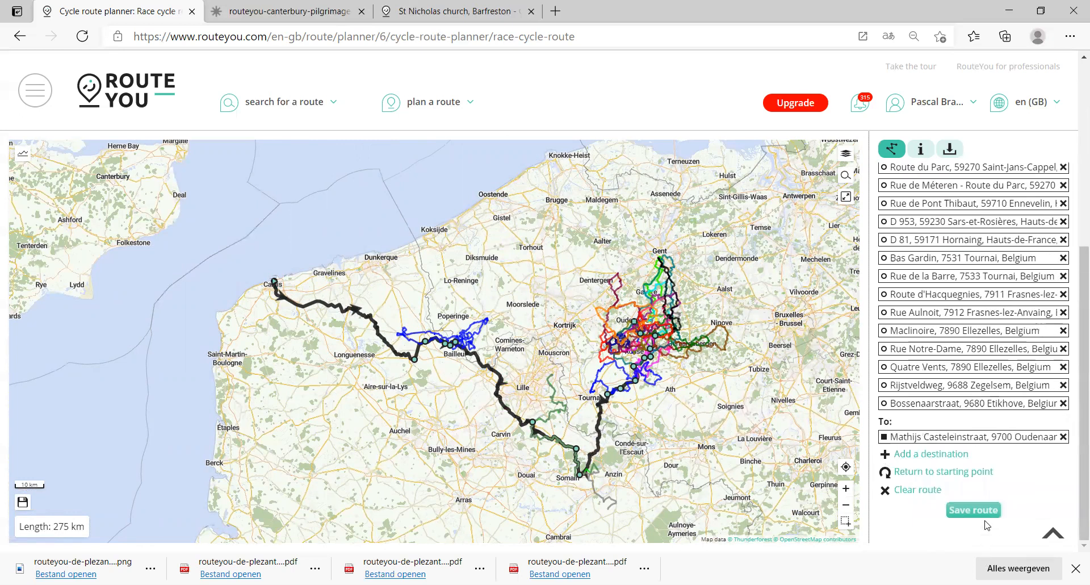
# - Save the route publicly as an English race cycle route named "Calais - Oudenaarde My Cycling Classic", keeping the generated description
pyautogui.click(978, 515)
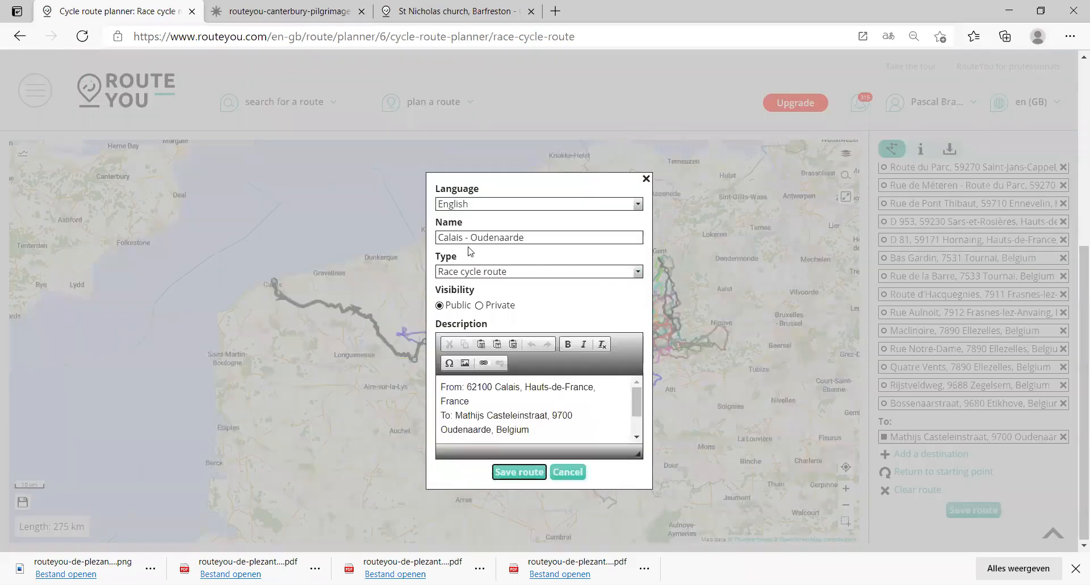
pyautogui.click(556, 236)
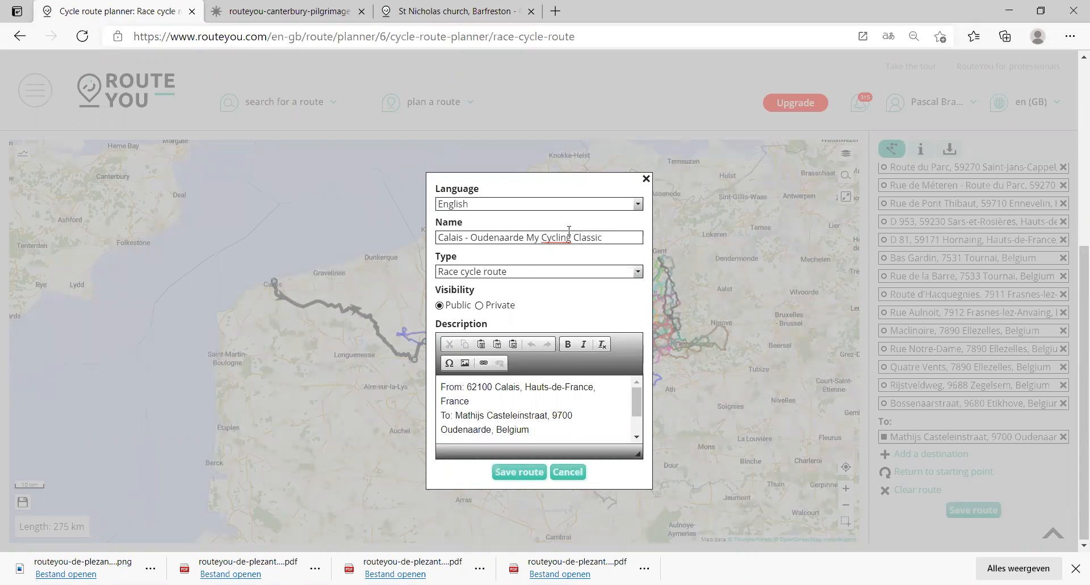
pyautogui.moveTo(537, 432); pyautogui.dragTo(430, 382)
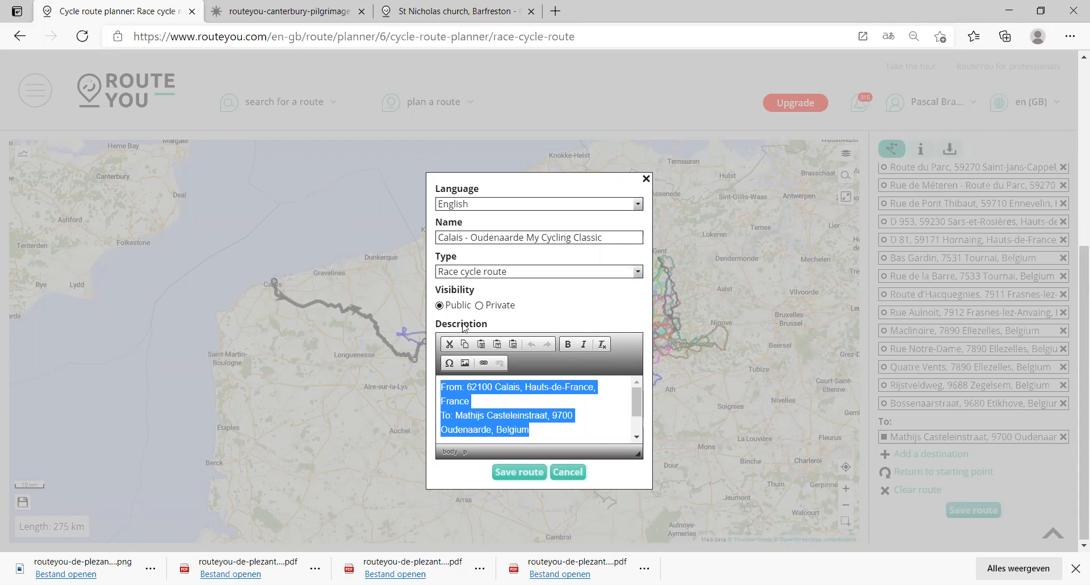
pyautogui.click(516, 472)
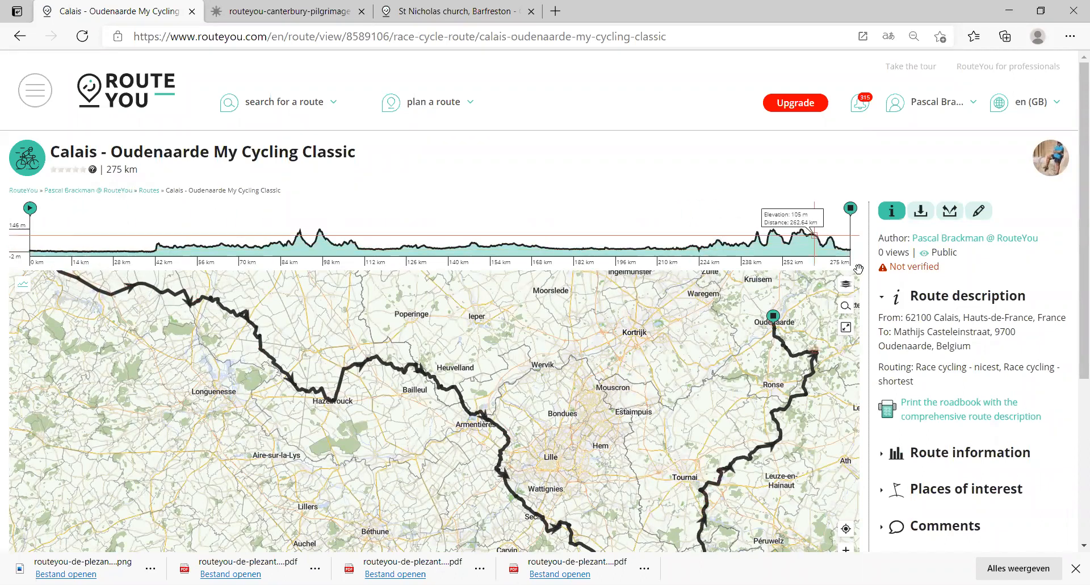
# - Add up to 50 places of interest within 300 m of the saved route, filtered by the Cycling classics theme
pyautogui.scroll(-2, 858, 269)
pyautogui.moveTo(638, 389); pyautogui.dragTo(453, 477)
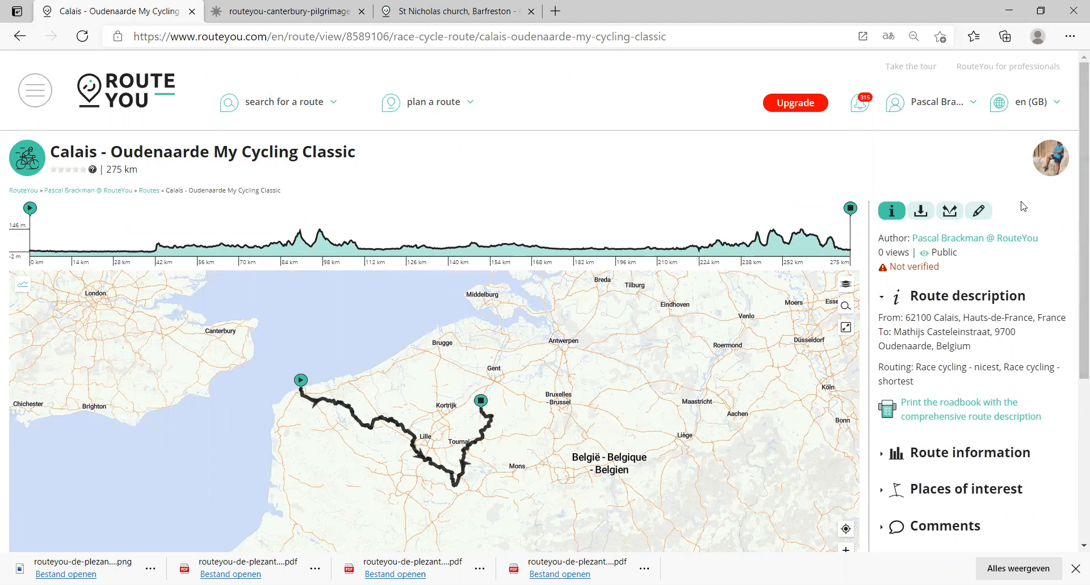
pyautogui.click(979, 211)
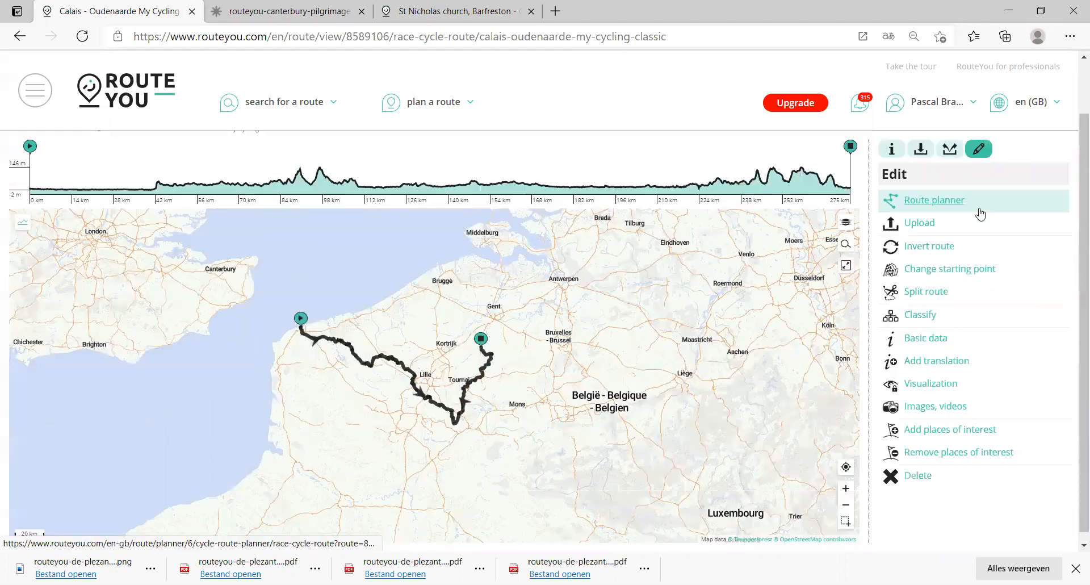
pyautogui.click(958, 435)
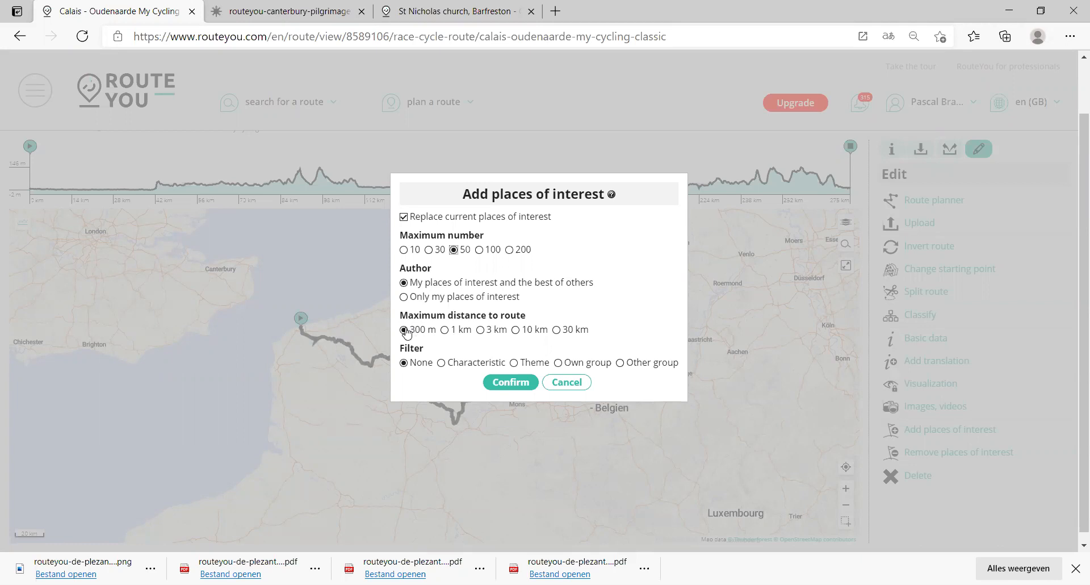
pyautogui.click(515, 364)
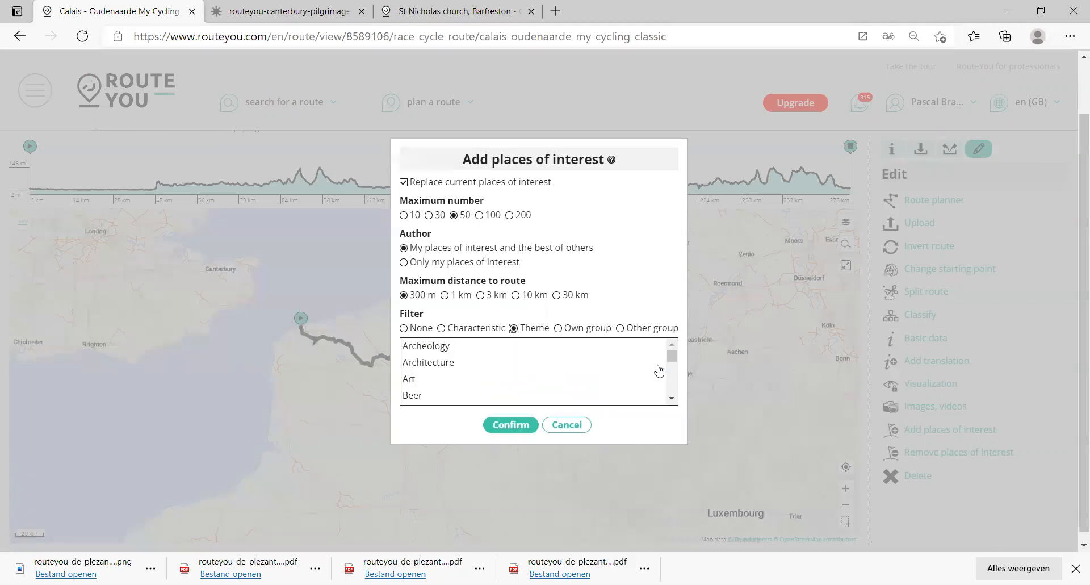
pyautogui.moveTo(670, 356); pyautogui.dragTo(671, 377)
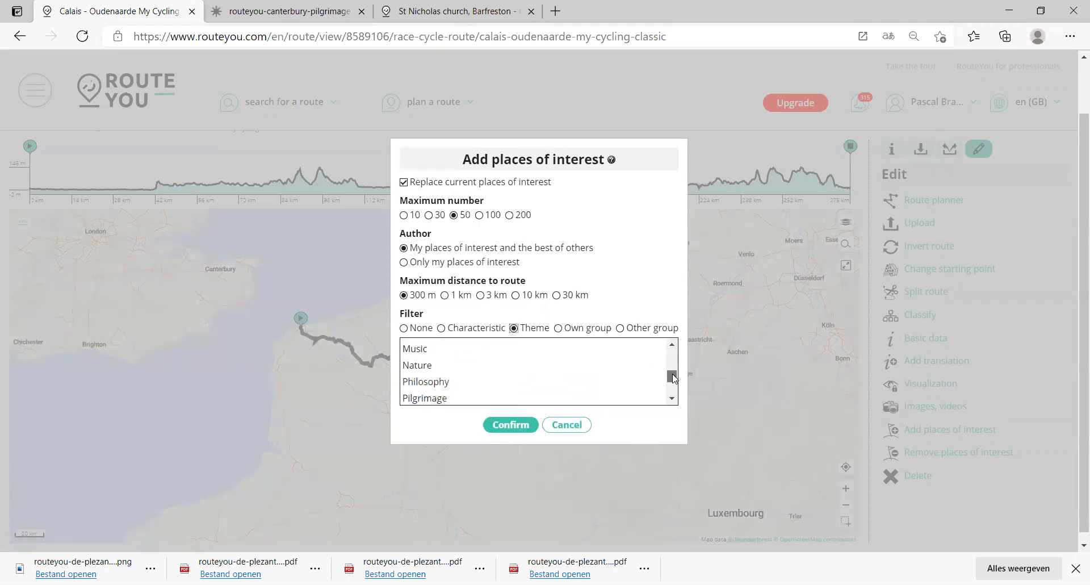
pyautogui.scroll(1, 608, 377)
pyautogui.scroll(5, 609, 381)
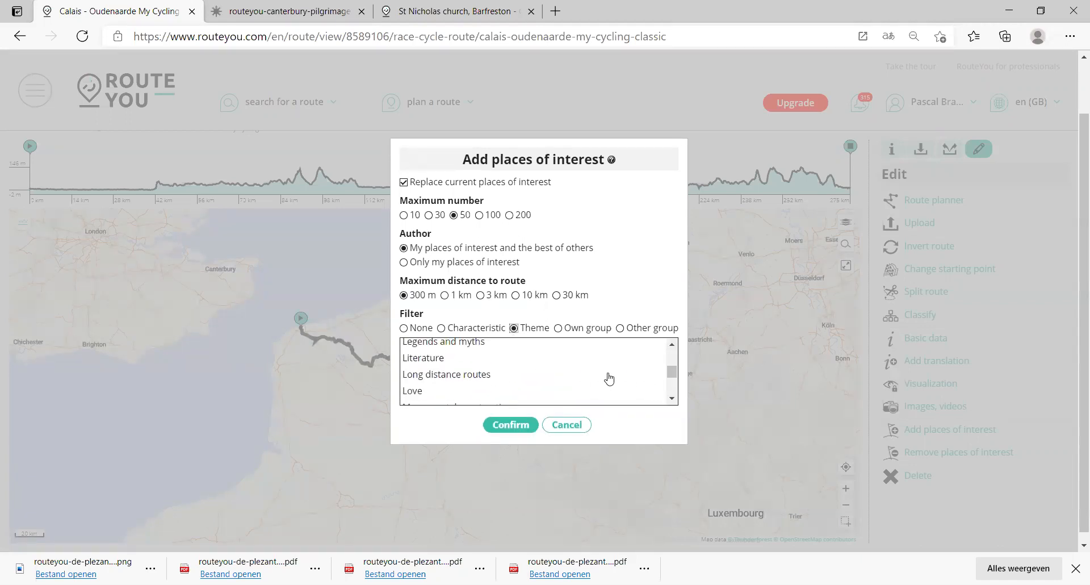
pyautogui.scroll(1, 608, 374)
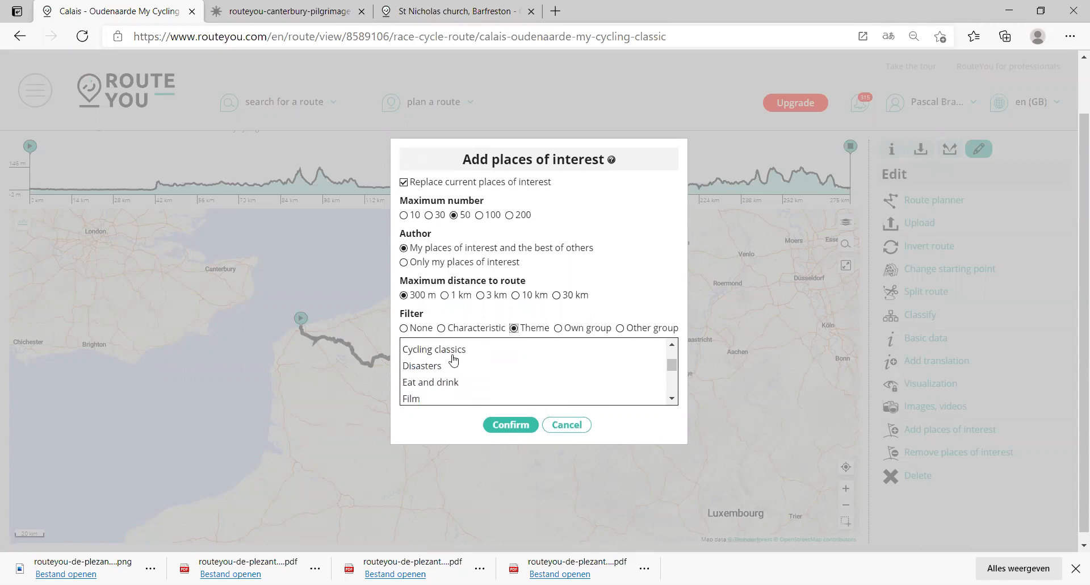
pyautogui.click(426, 350)
pyautogui.click(504, 425)
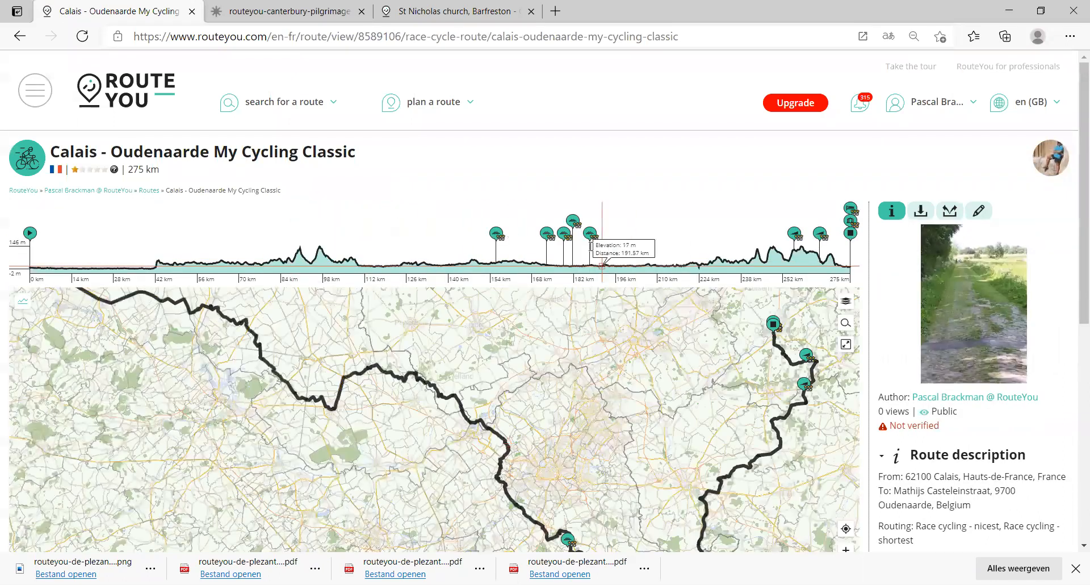
# - Read the details of the Paris-Roubaix cobble sections 9, 13 and 16 among the route's places of interest
pyautogui.scroll(-1, 617, 404)
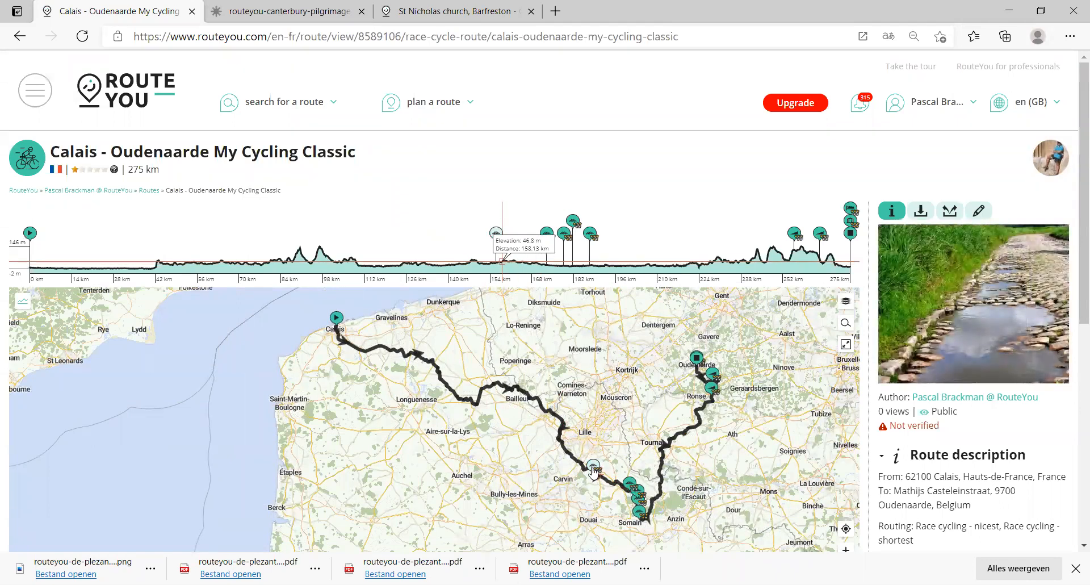
pyautogui.click(593, 467)
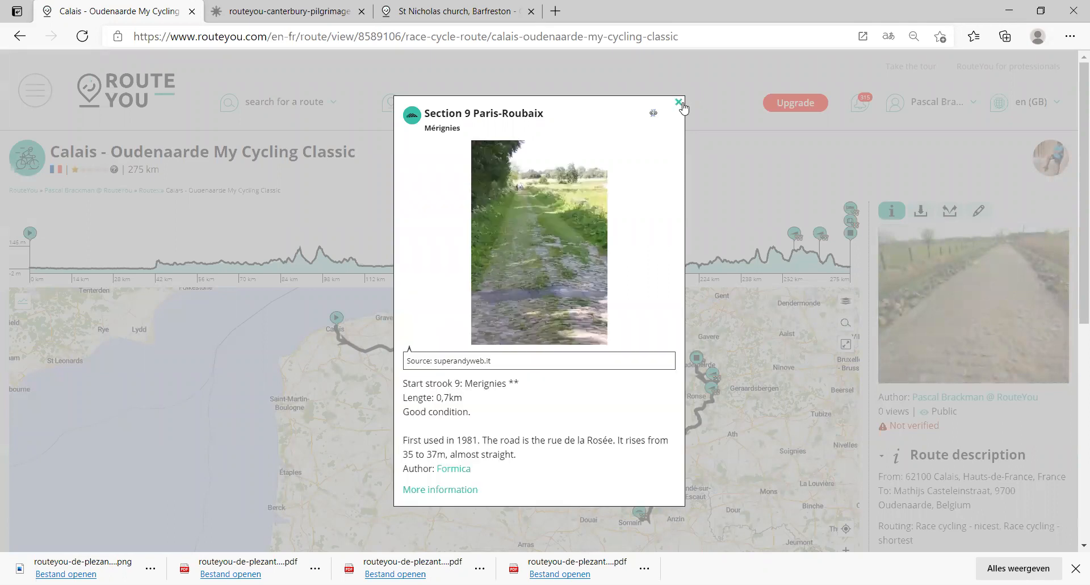
pyautogui.click(677, 104)
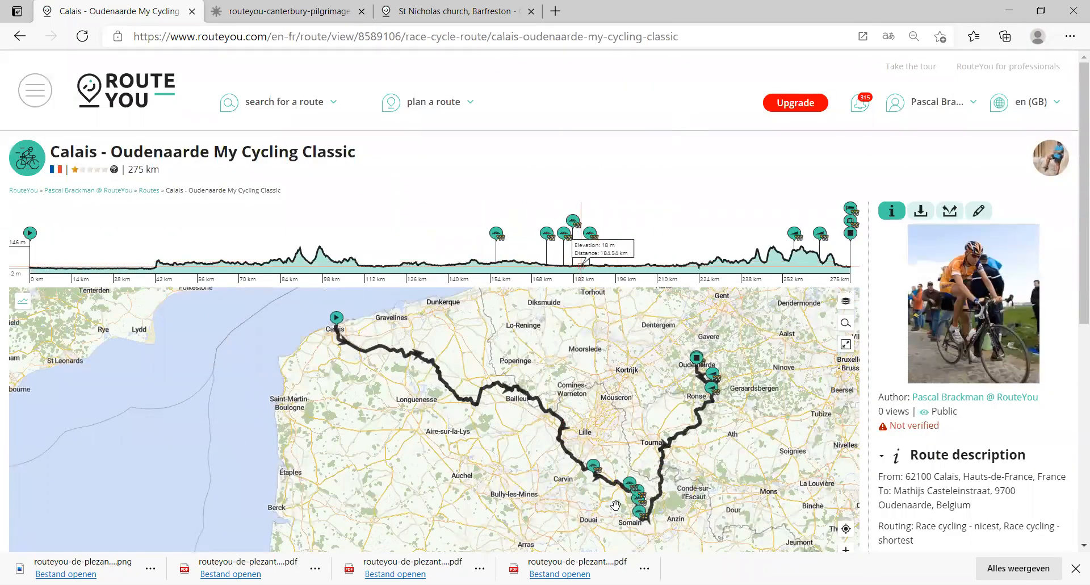
pyautogui.click(630, 483)
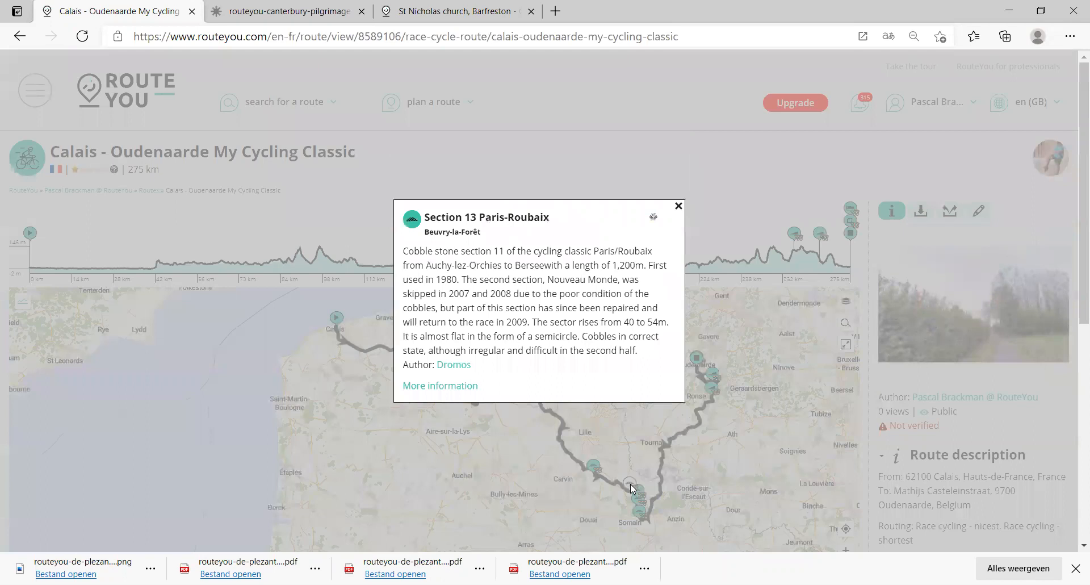
pyautogui.click(679, 208)
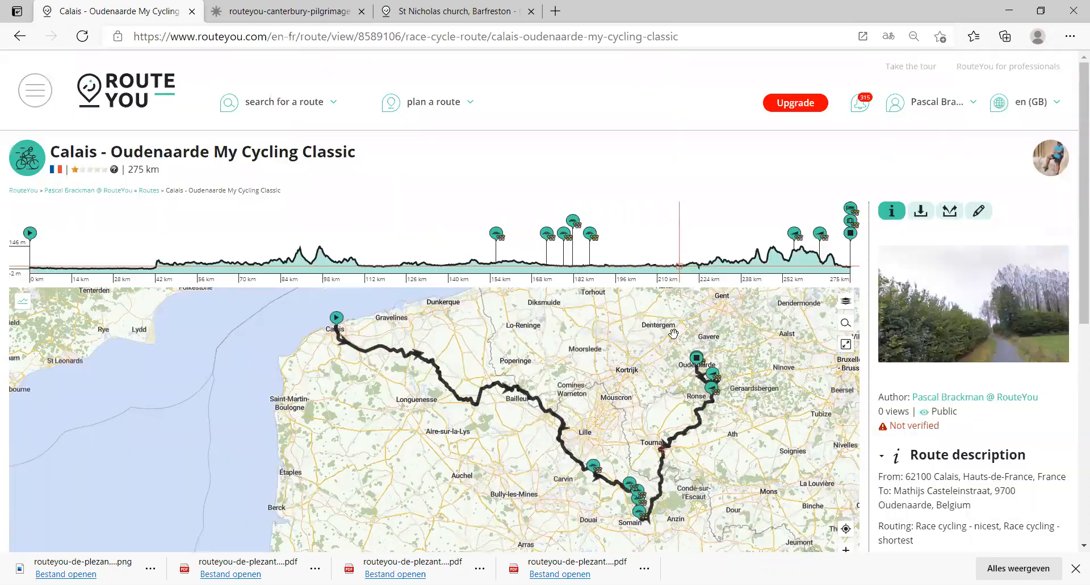
pyautogui.click(638, 511)
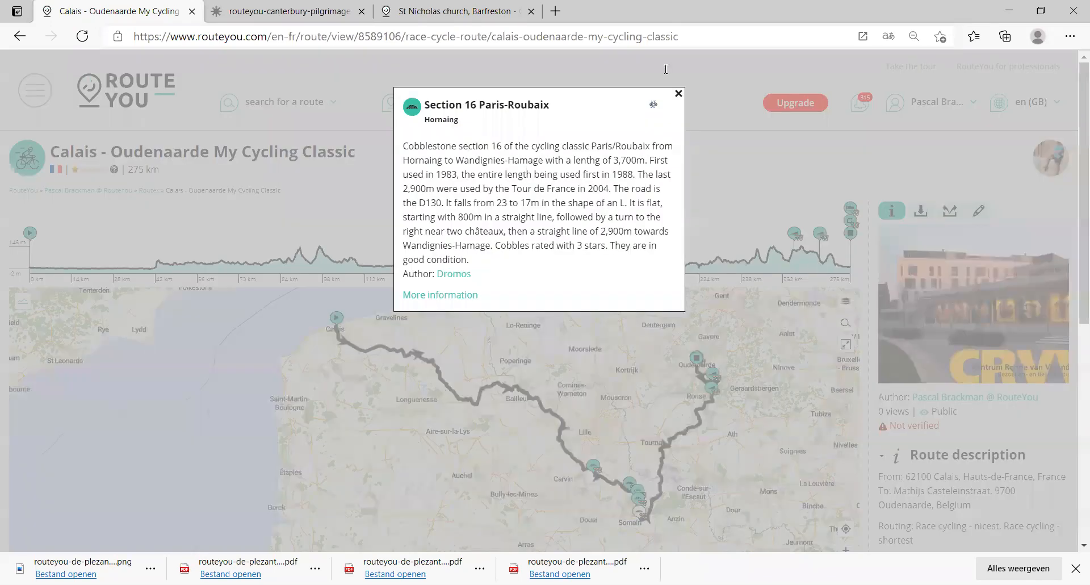
pyautogui.click(679, 95)
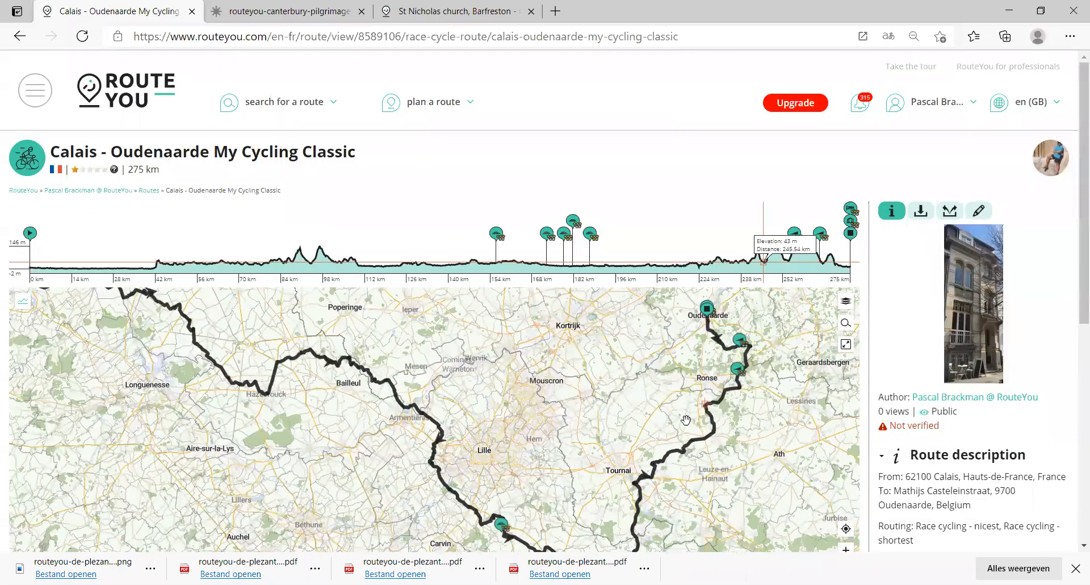
# - View the details of the Helling Haizette and Kaperij climbs near Ronse, briefly playing the Kaperij video
pyautogui.moveTo(694, 434); pyautogui.dragTo(581, 425)
pyautogui.scroll(1, 596, 401)
pyautogui.click(593, 394)
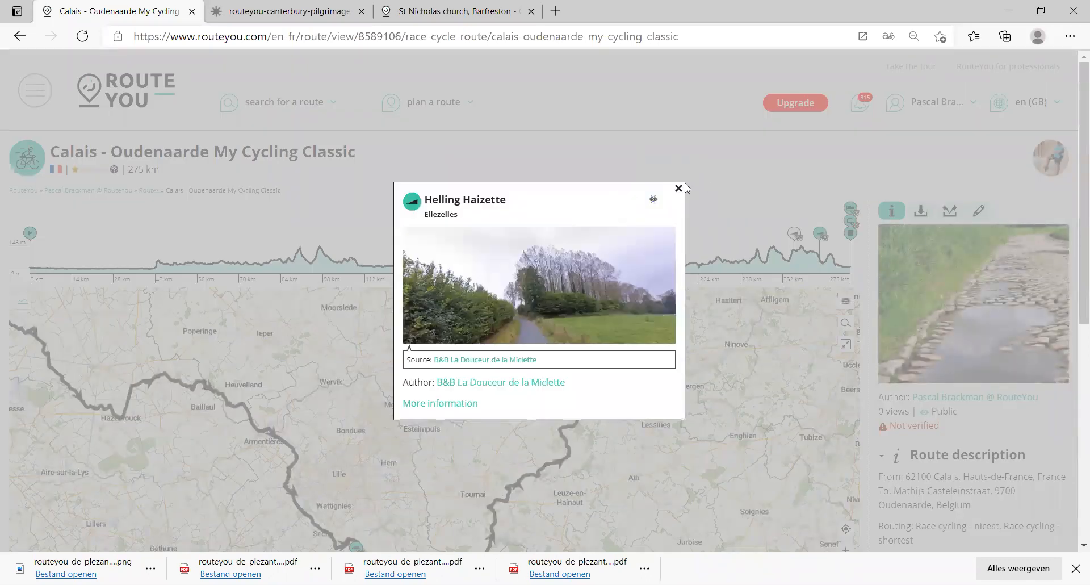
pyautogui.click(678, 187)
pyautogui.click(594, 366)
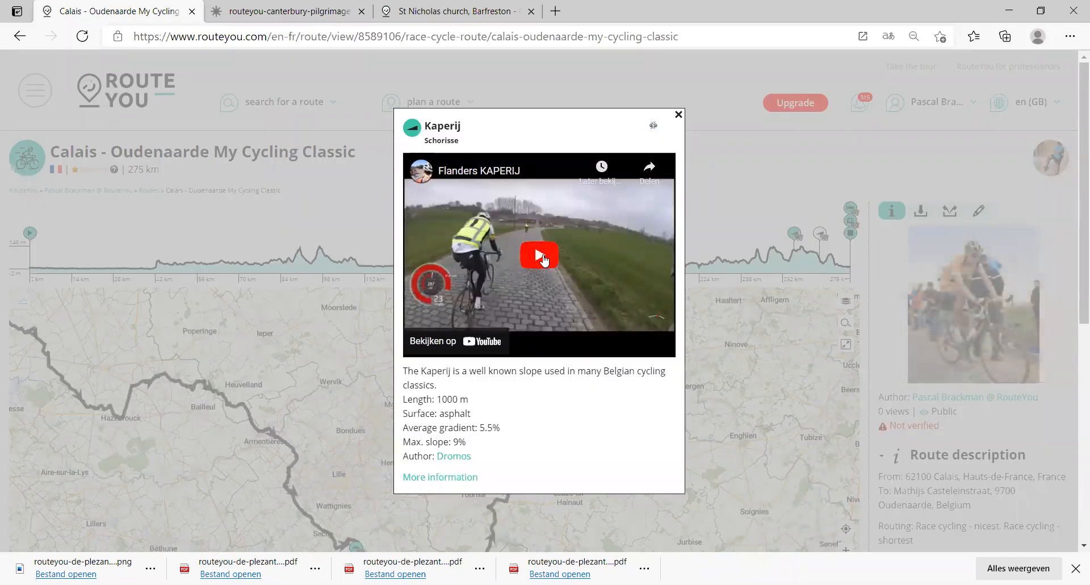
pyautogui.click(561, 261)
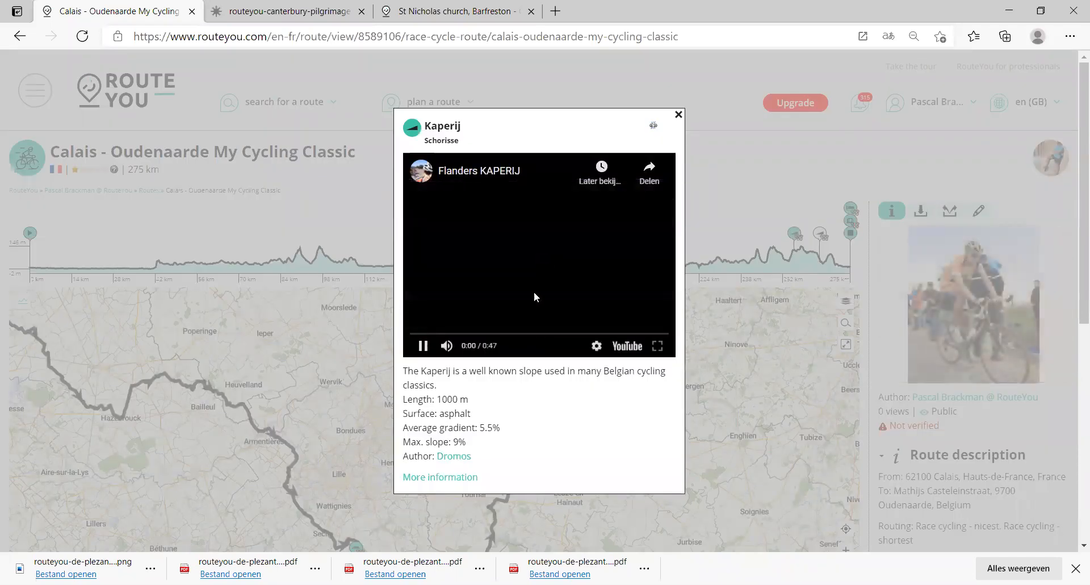
pyautogui.click(422, 347)
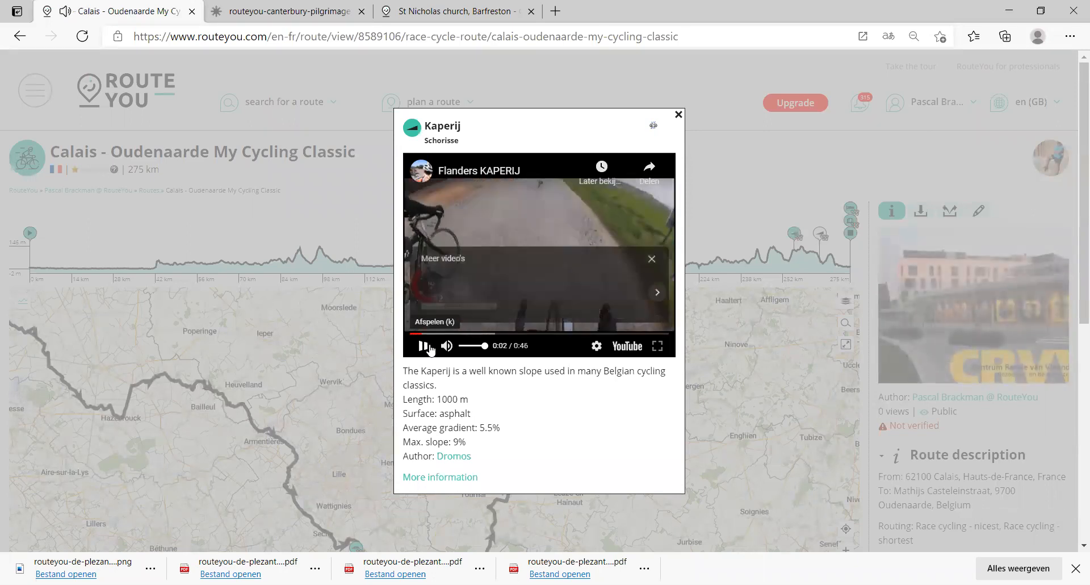
pyautogui.click(677, 114)
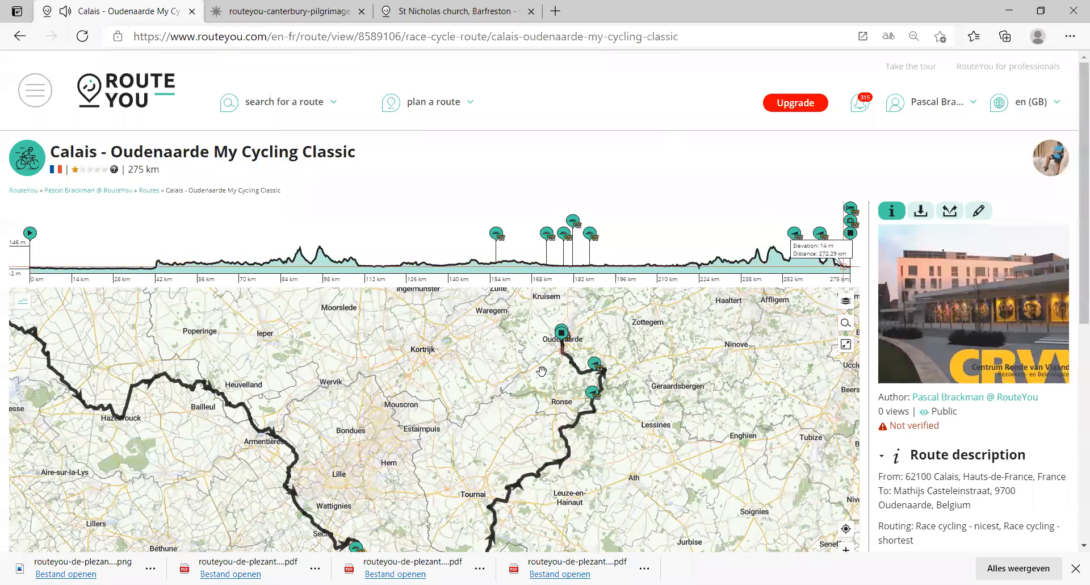
# - Generate the printable route guide in the Default style and open the resulting PDF
pyautogui.scroll(-1, 542, 371)
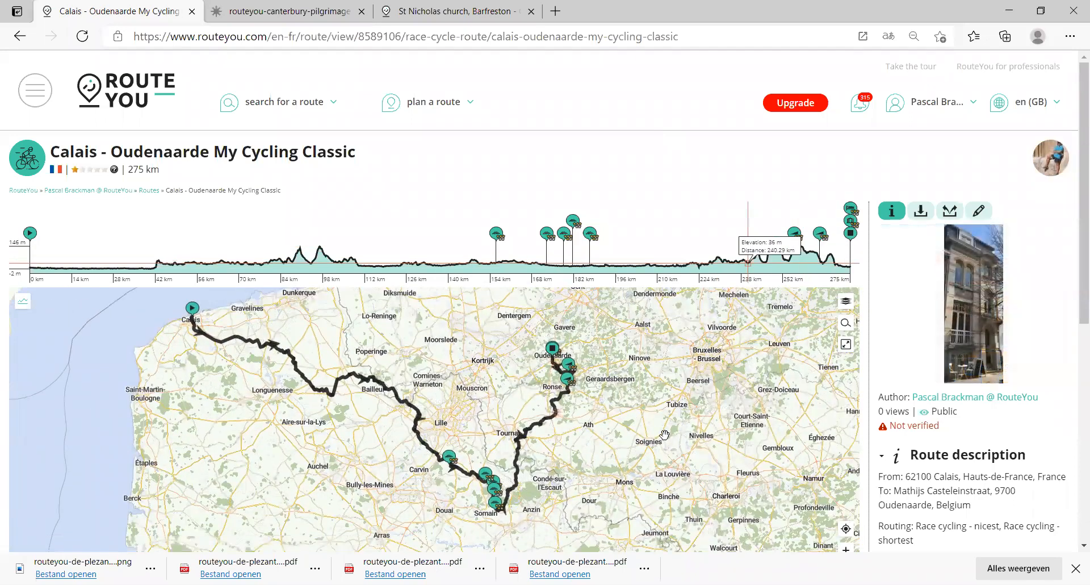
pyautogui.click(919, 213)
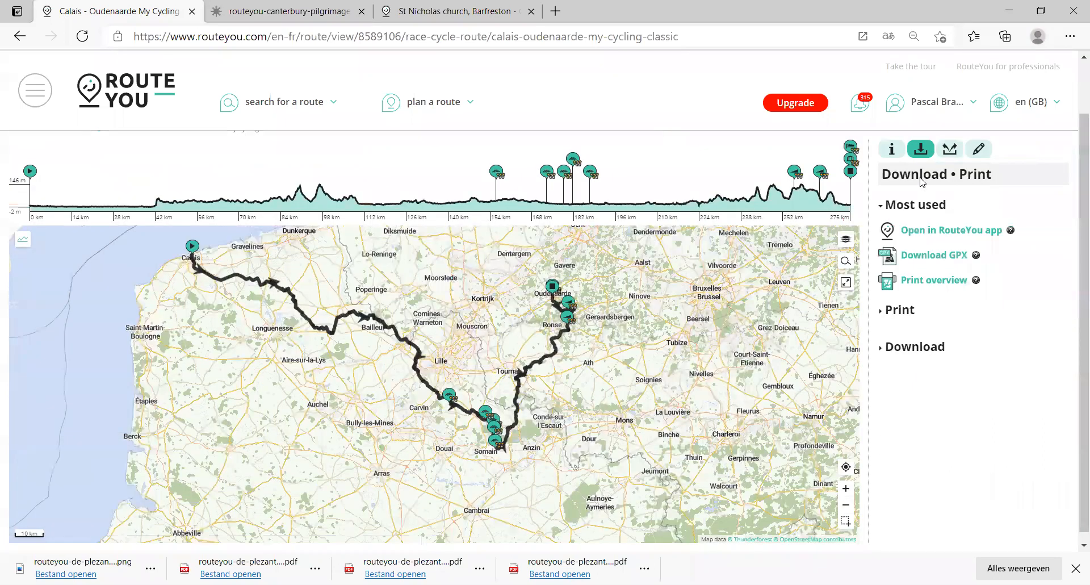
pyautogui.click(897, 312)
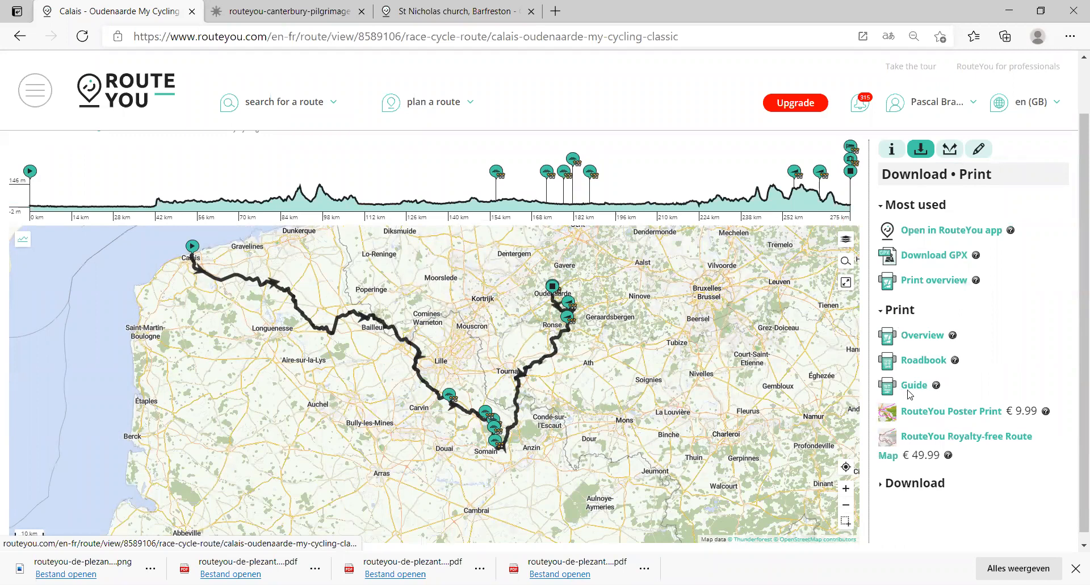
pyautogui.click(912, 386)
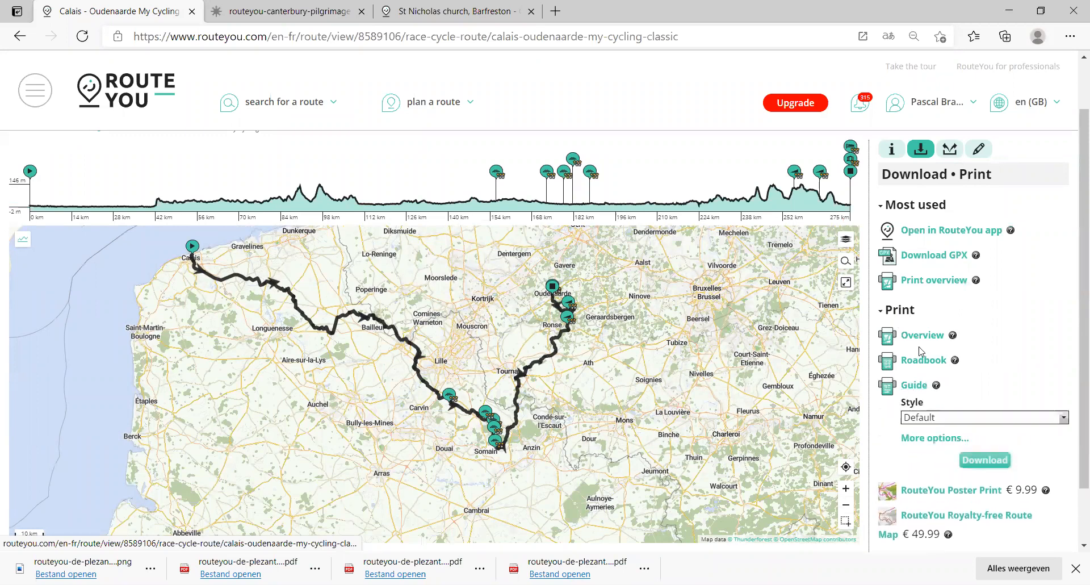
pyautogui.click(975, 461)
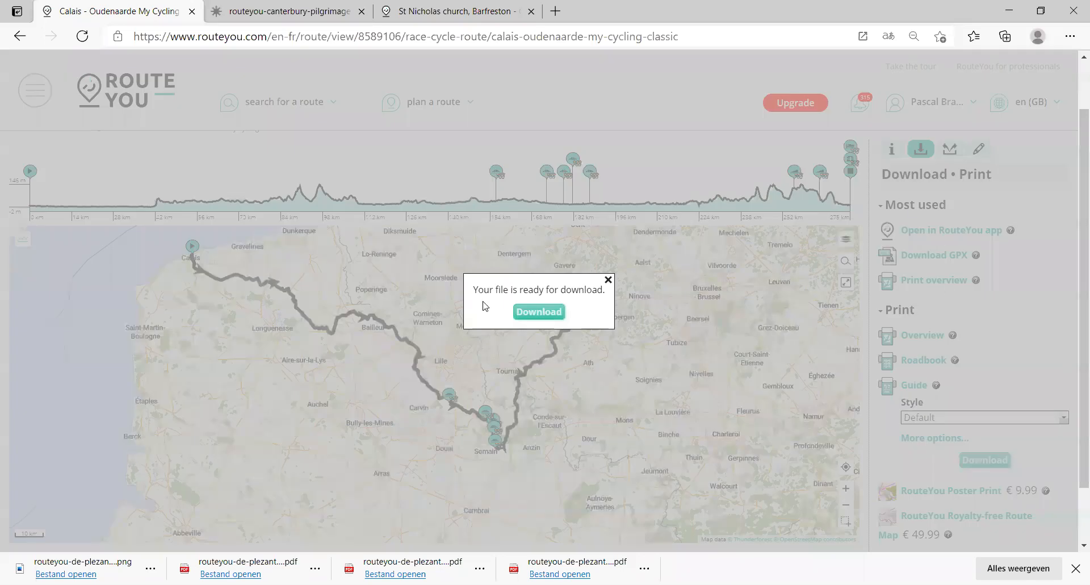
pyautogui.click(538, 316)
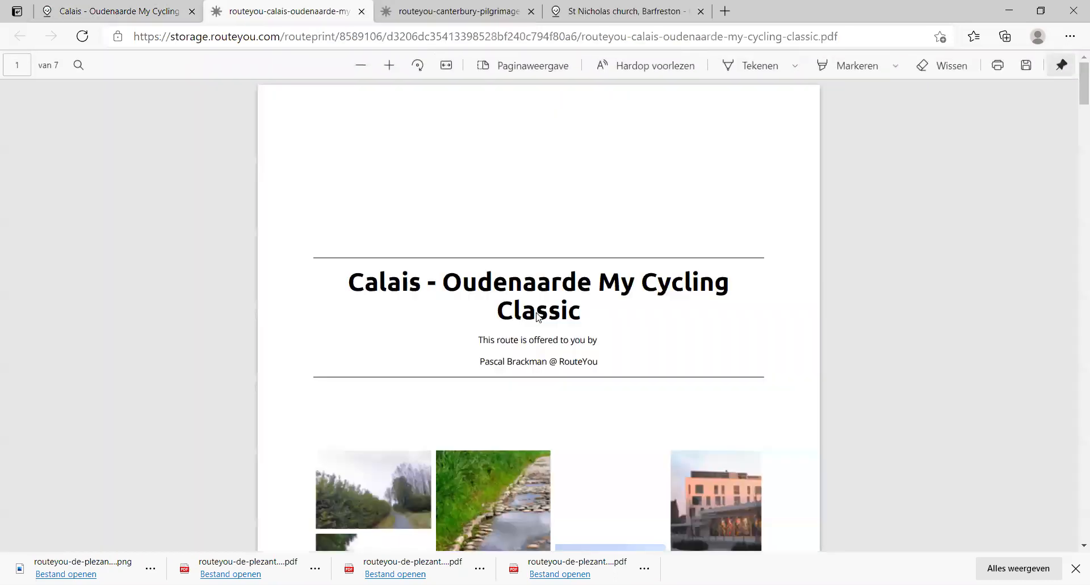
# - Review the route guide's cover page, overview map and elevation profile in the PDF
pyautogui.keyDown('ctrl'); pyautogui.scroll(-6, 540, 311); pyautogui.keyUp('ctrl')
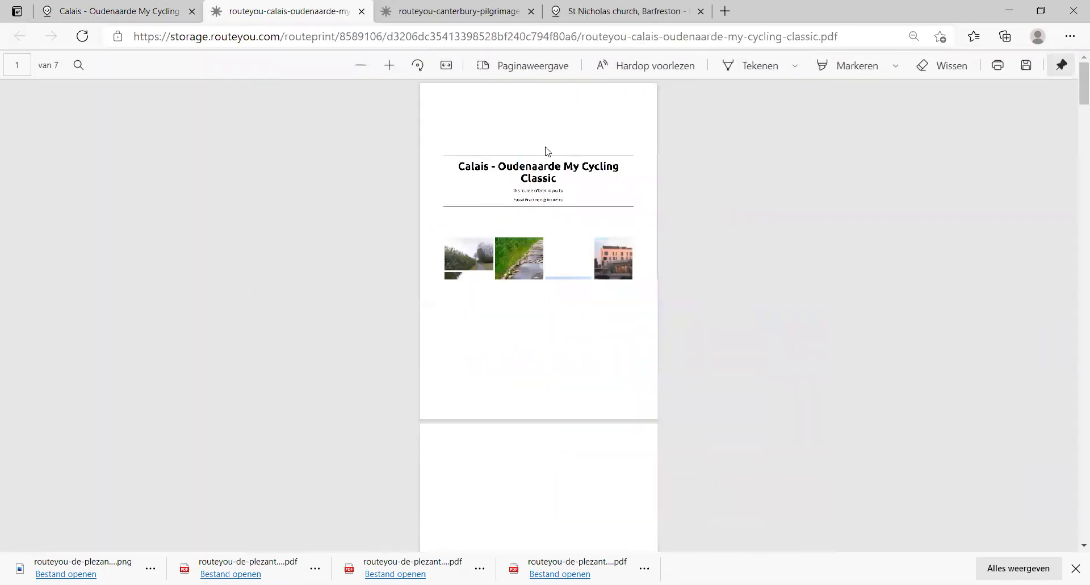
pyautogui.keyDown('ctrl'); pyautogui.scroll(1, 539, 165); pyautogui.keyUp('ctrl')
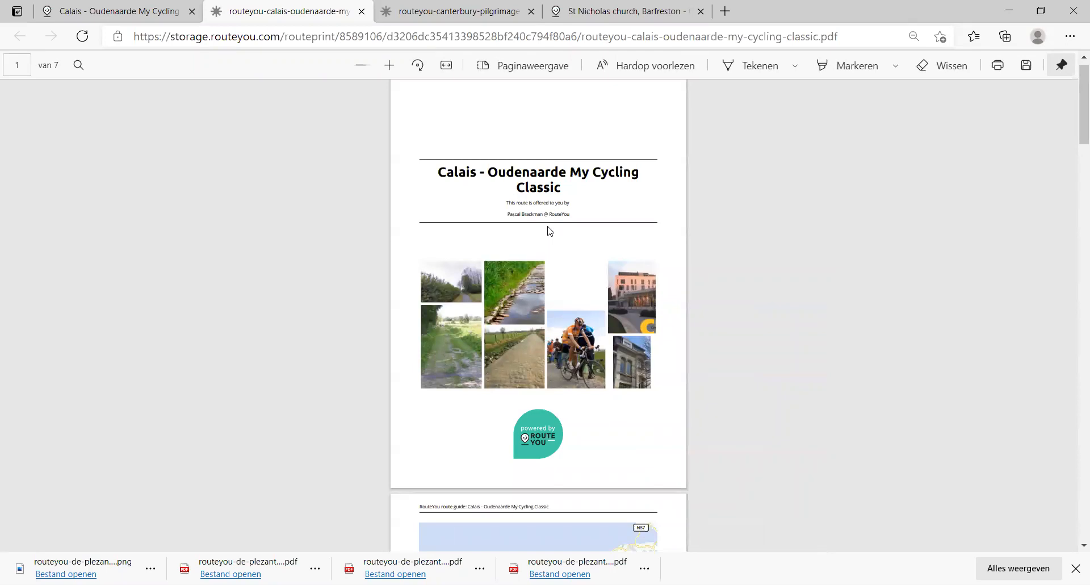
pyautogui.scroll(-5, 554, 356)
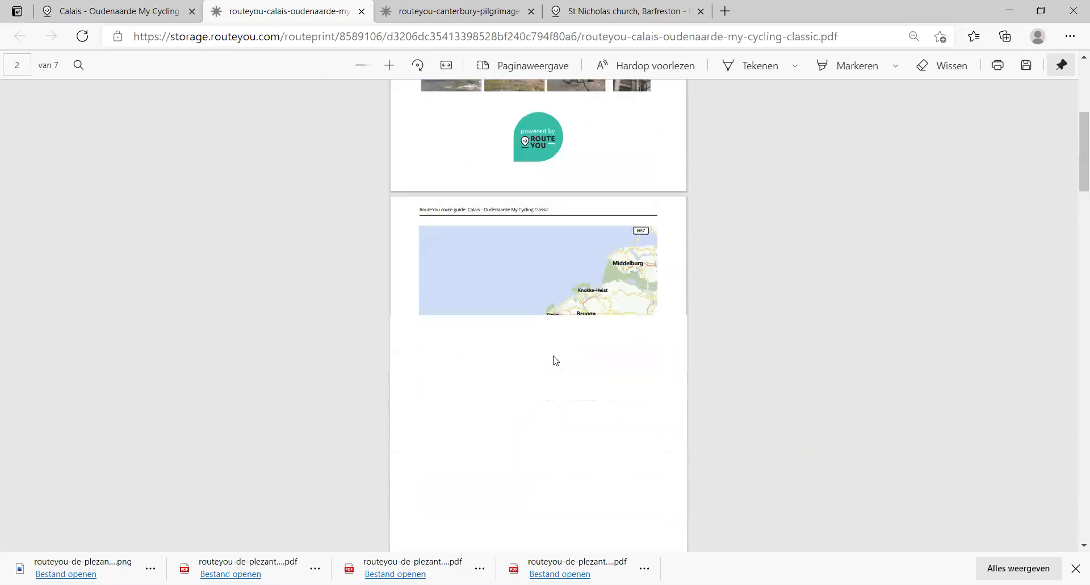
pyautogui.keyDown('ctrl'); pyautogui.scroll(1, 406, 314); pyautogui.keyUp('ctrl')
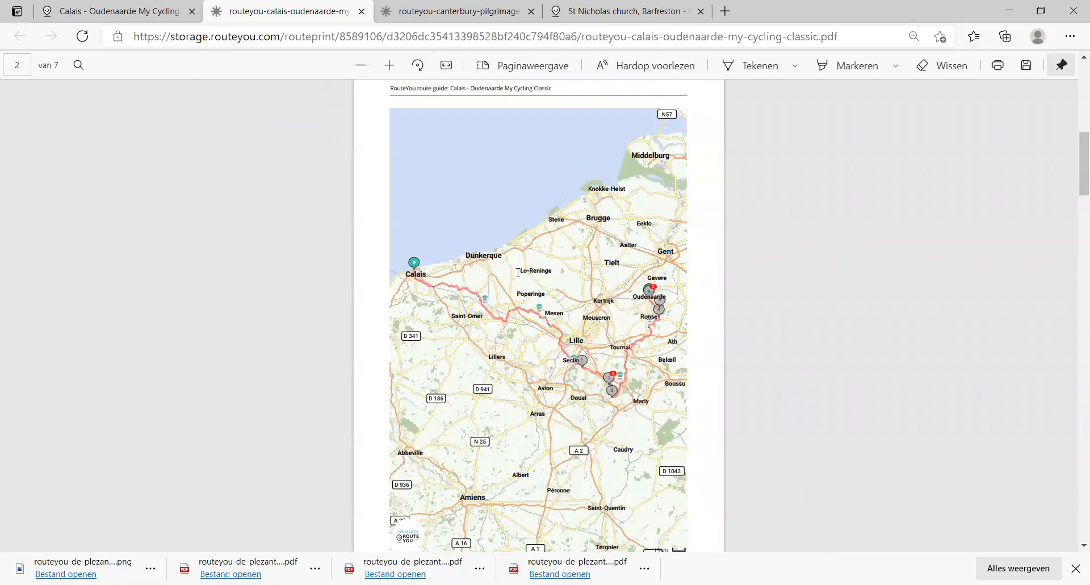
pyautogui.scroll(-12, 654, 353)
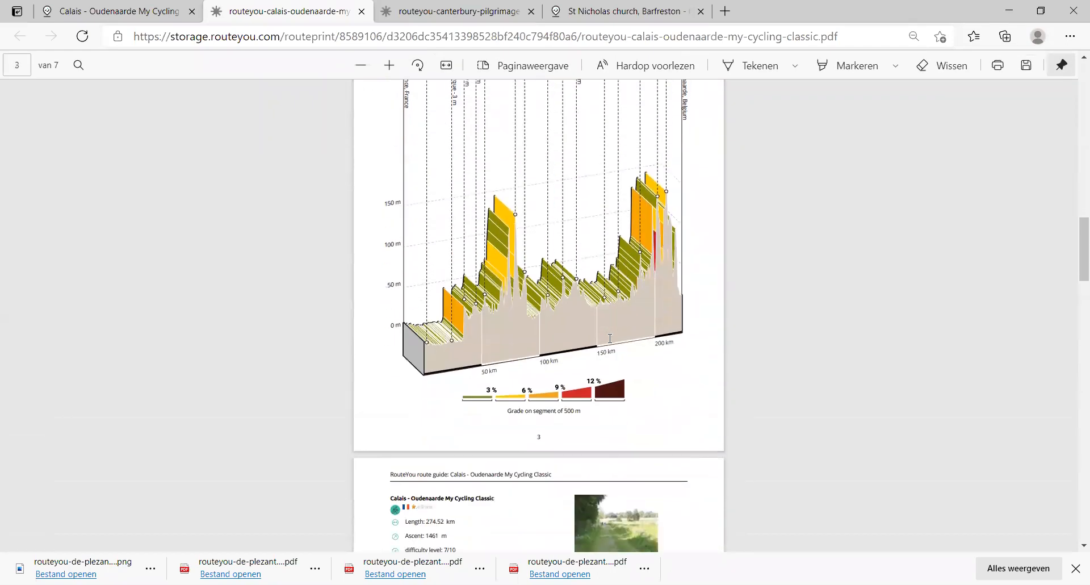
# - Read the guide's route summary and its place-of-interest descriptions, including the Paris-Roubaix sections, the Helling Haizette and Kaperij climbs, and lodging
pyautogui.scroll(-2, 609, 338)
pyautogui.scroll(-3, 543, 322)
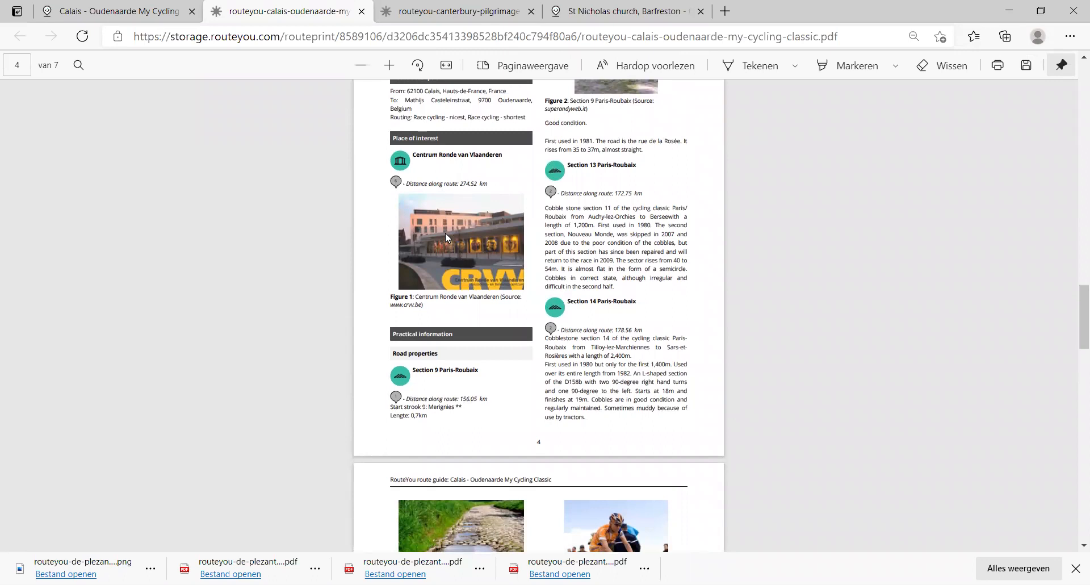
pyautogui.scroll(-9, 445, 232)
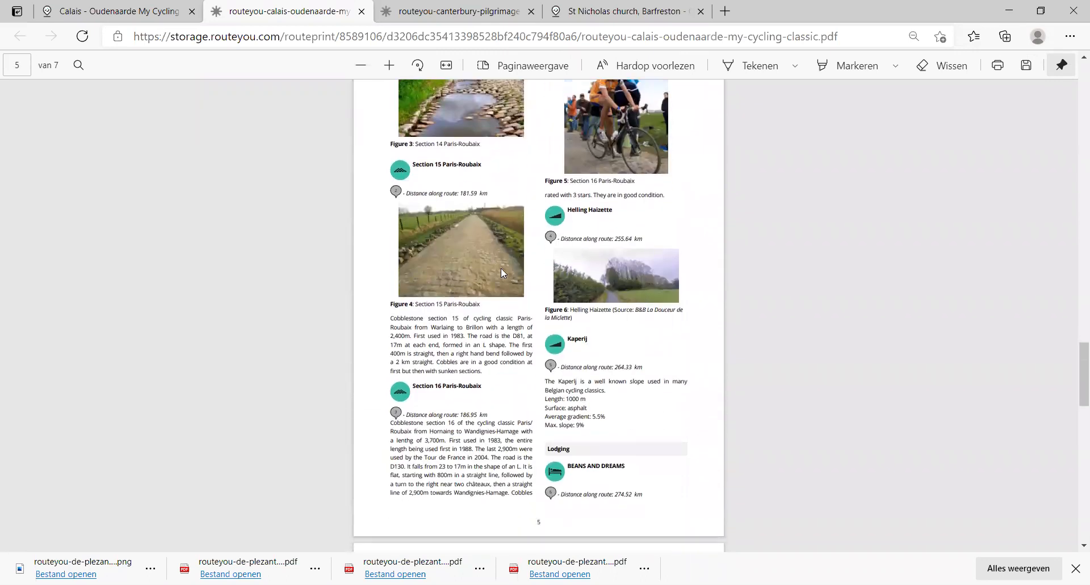
pyautogui.scroll(-7, 501, 269)
pyautogui.scroll(10, 502, 273)
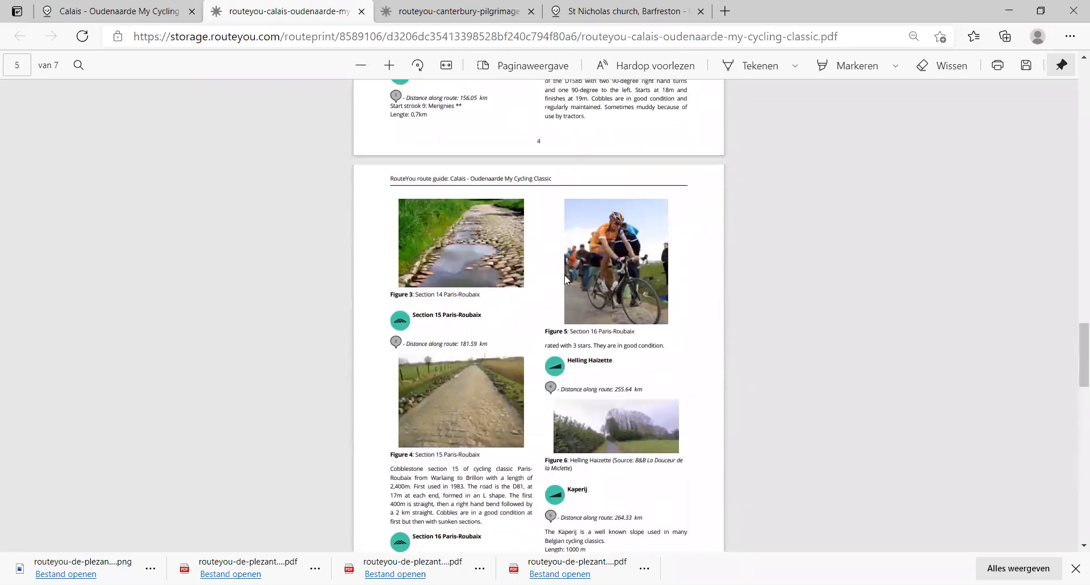
pyautogui.scroll(-2, 570, 274)
# - Check the mobile QR code on the guide's last page and return to the elevation profile on page 3
pyautogui.keyDown('ctrl'); pyautogui.scroll(-5, 570, 273); pyautogui.keyUp('ctrl')
pyautogui.scroll(-5, 562, 359)
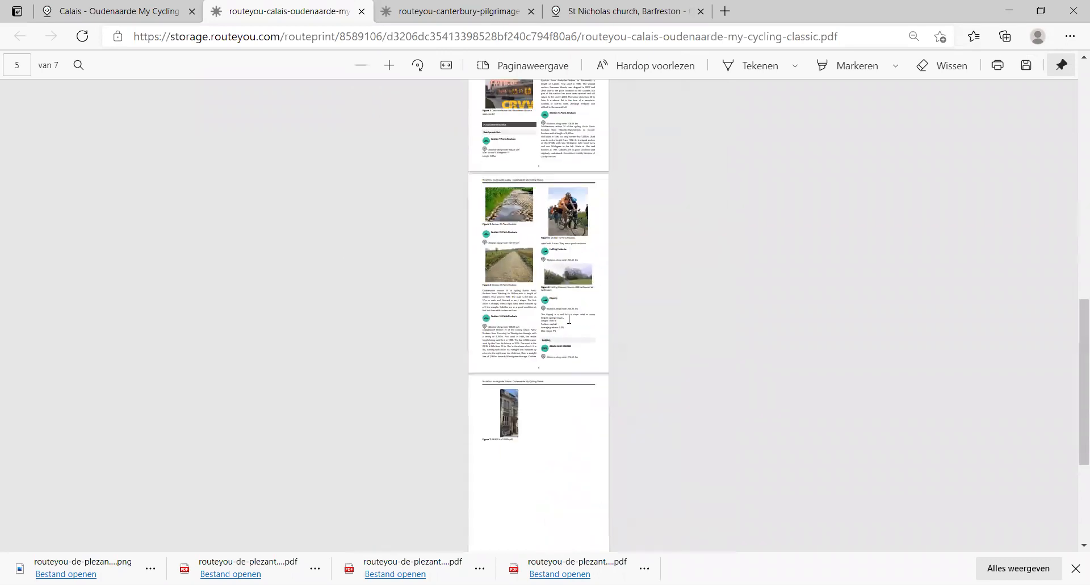
pyautogui.keyDown('ctrl'); pyautogui.scroll(5, 562, 359); pyautogui.keyUp('ctrl')
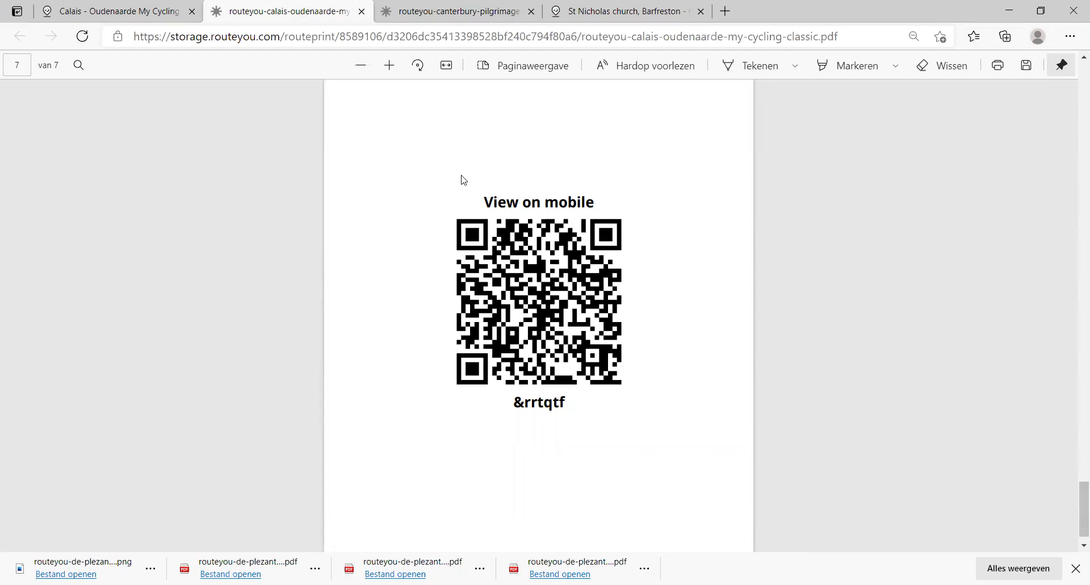
pyautogui.scroll(15, 581, 324)
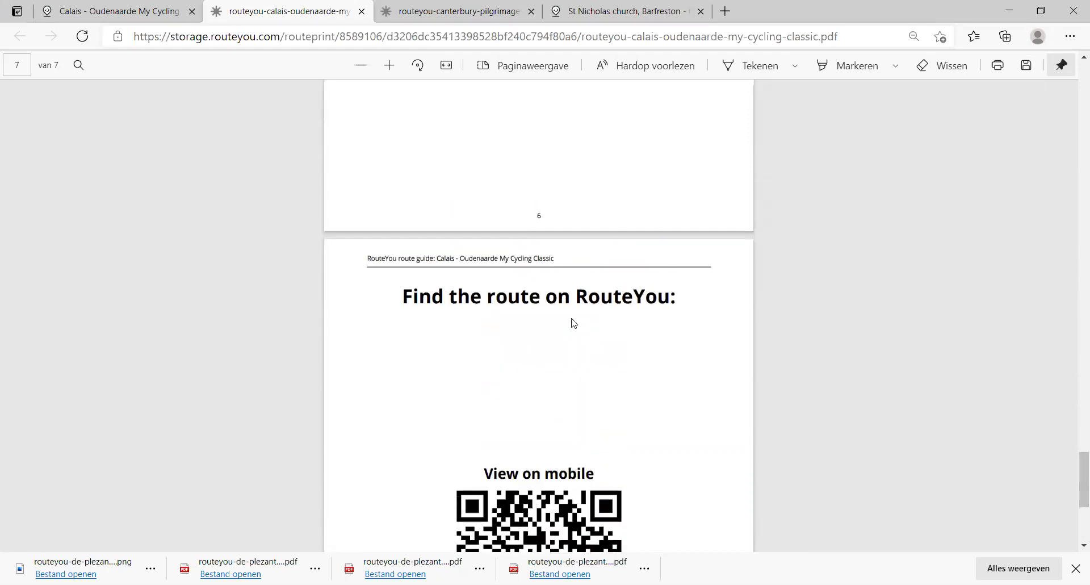
pyautogui.scroll(8, 573, 321)
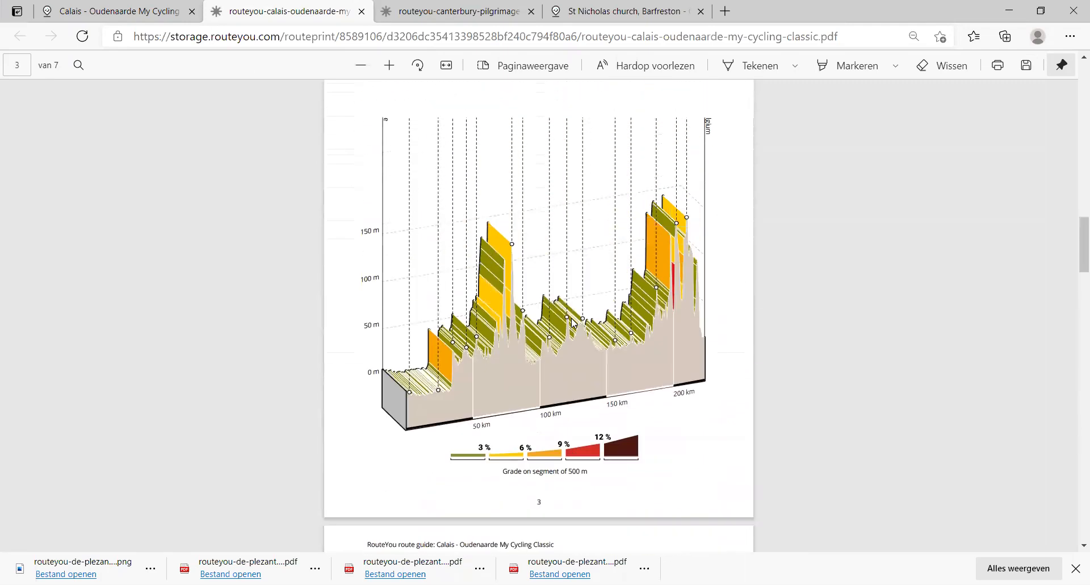